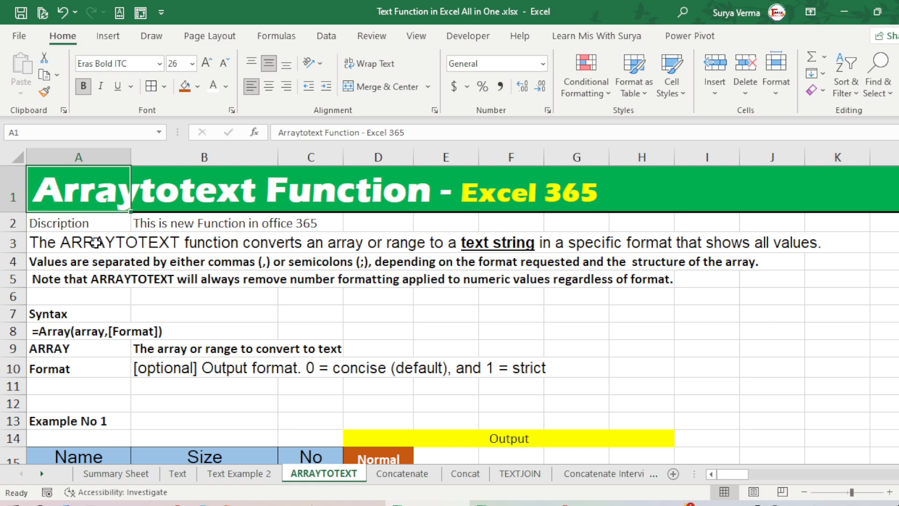
- Enter the number 12345 in cell G7 of the ARRAYTOTEXT sheet
left_click(50, 242)
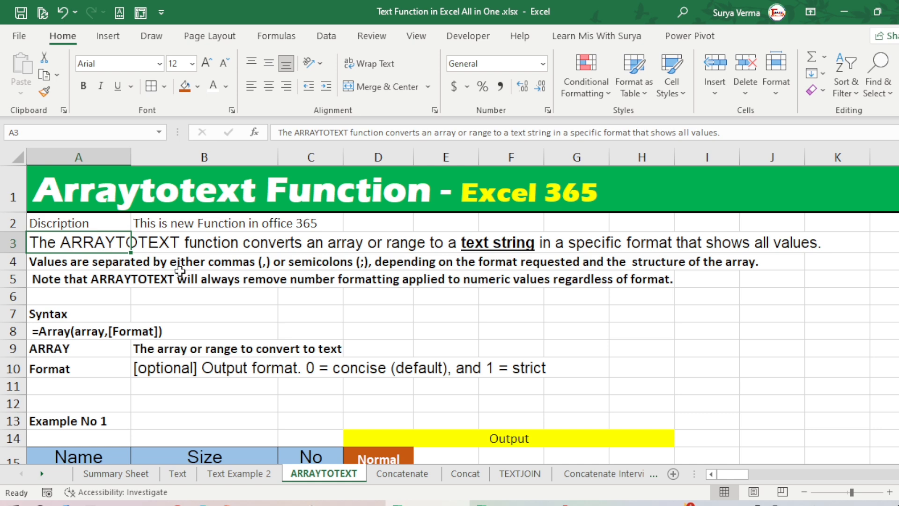
left_click(590, 314)
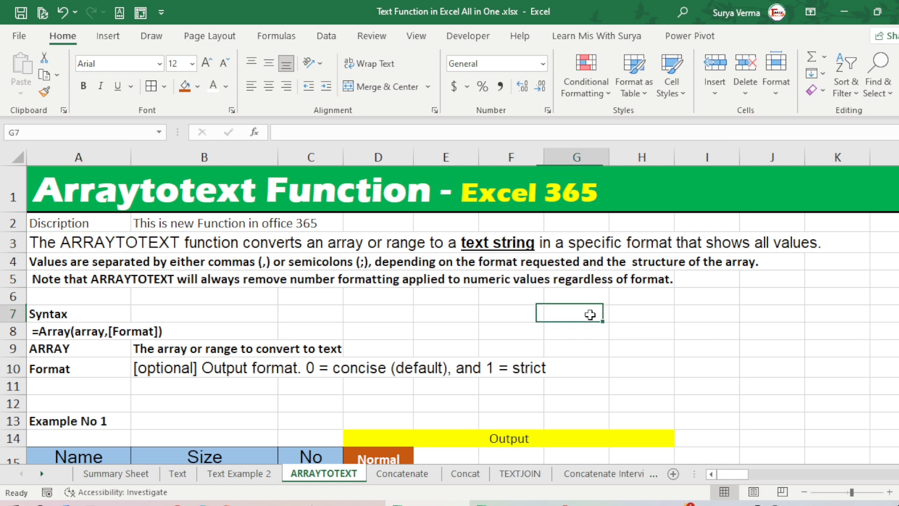
type("12345")
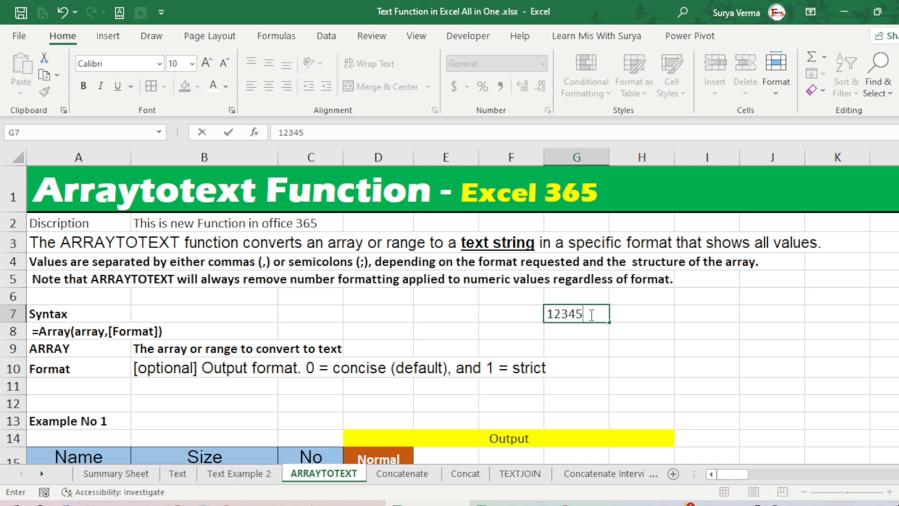
key("ctrl+Return")
- Enter an ISNUMBER formula in cell H7 that checks whether G7 holds a number
key("Right")
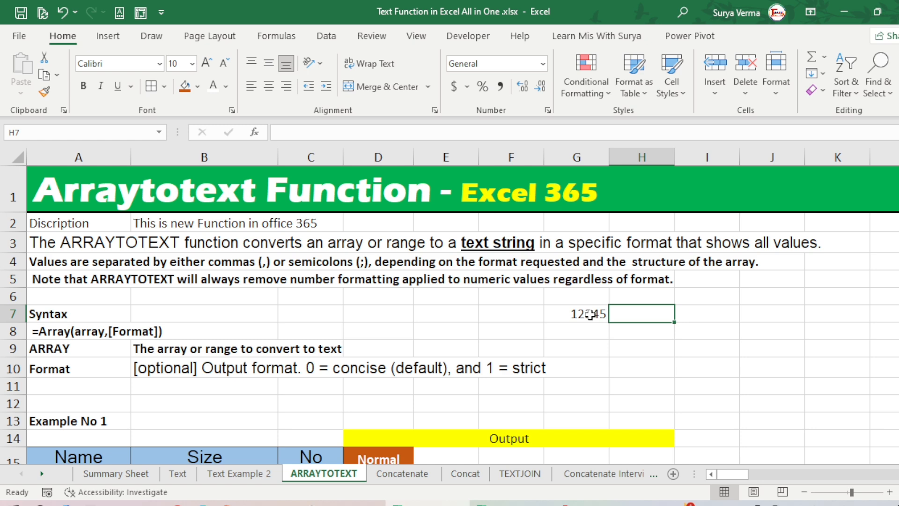
type("=is")
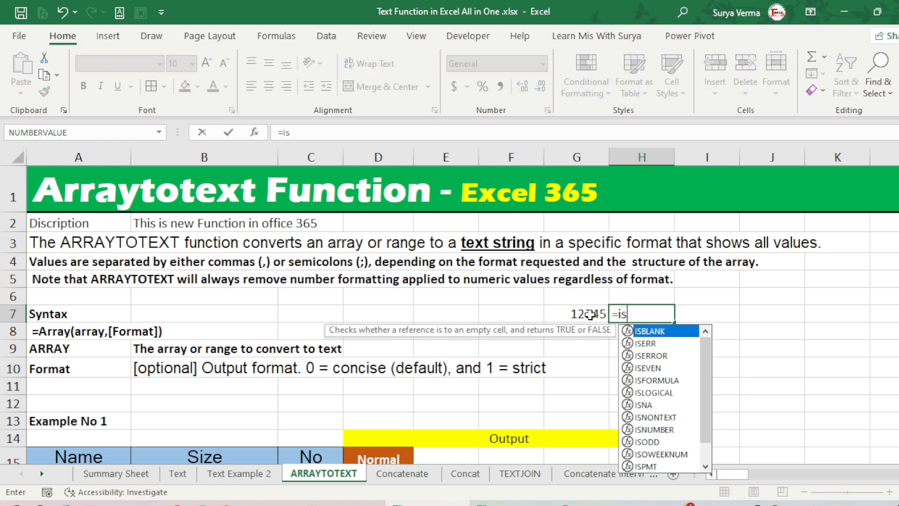
type("n")
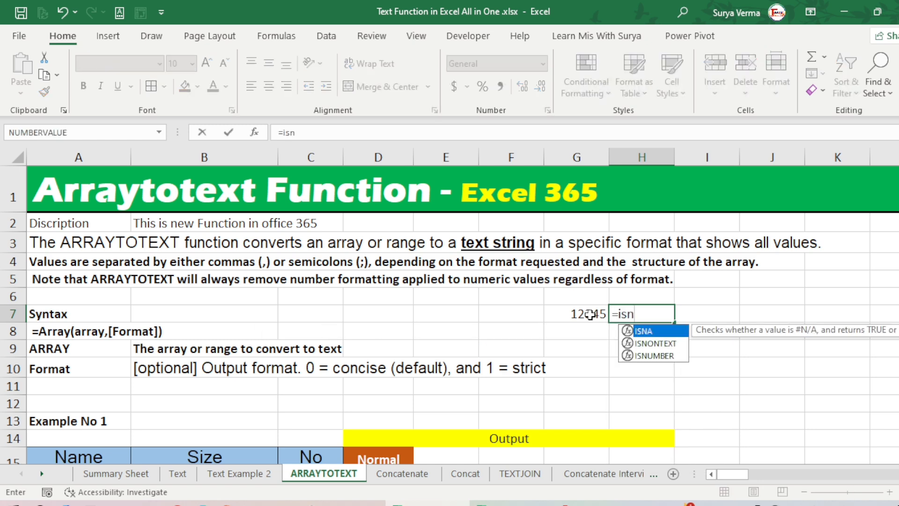
key("Down")
key("Down")
key("Tab")
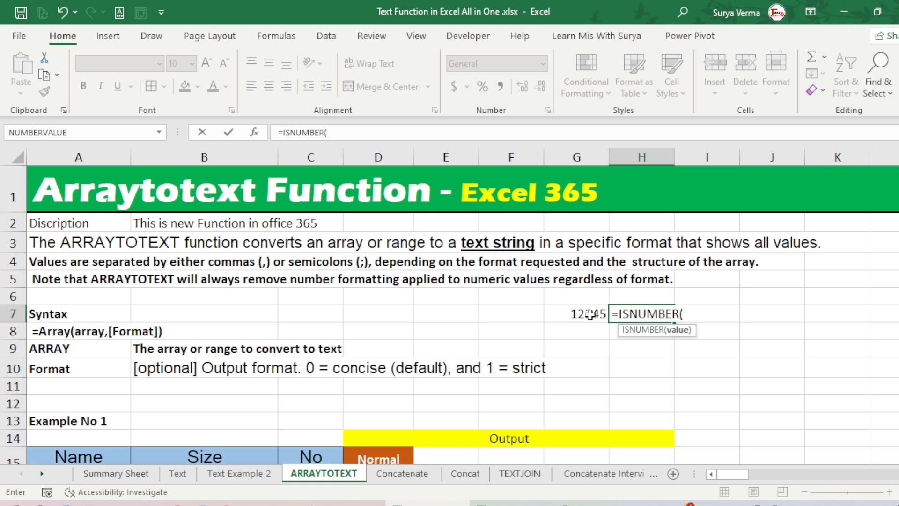
left_click(590, 314)
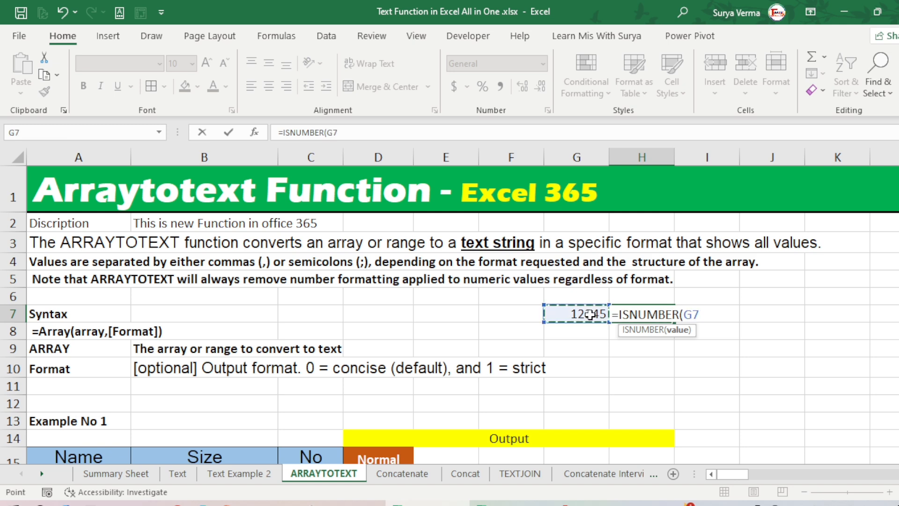
key("Return")
key("Up")
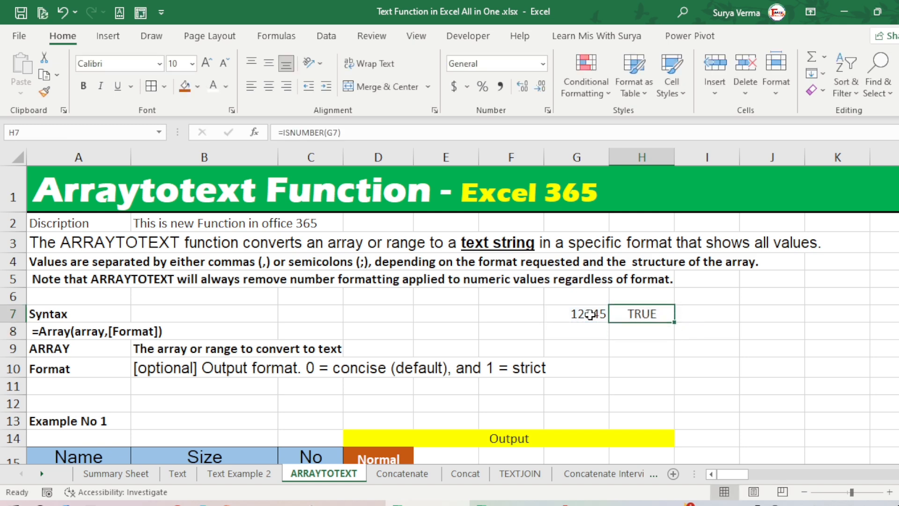
- Enter an ISTEXT formula in cell I7 that checks whether G7 holds text
key("Right")
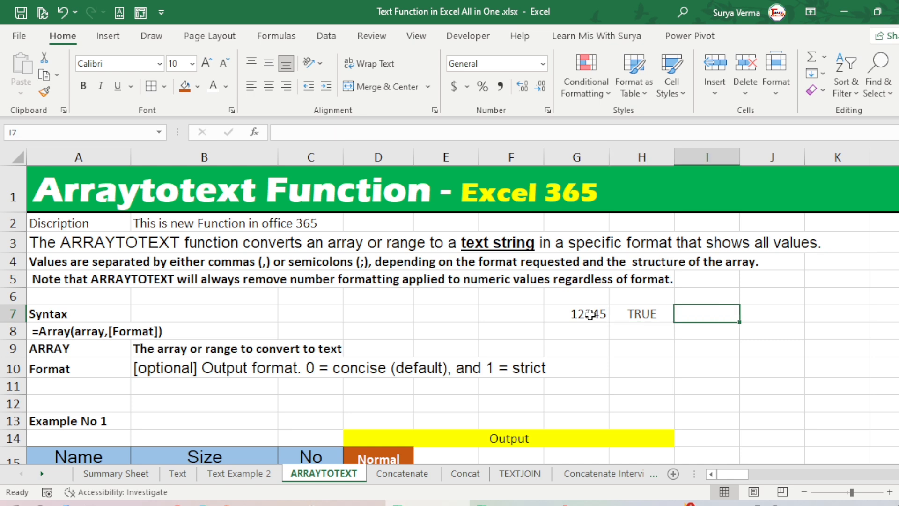
type("=text")
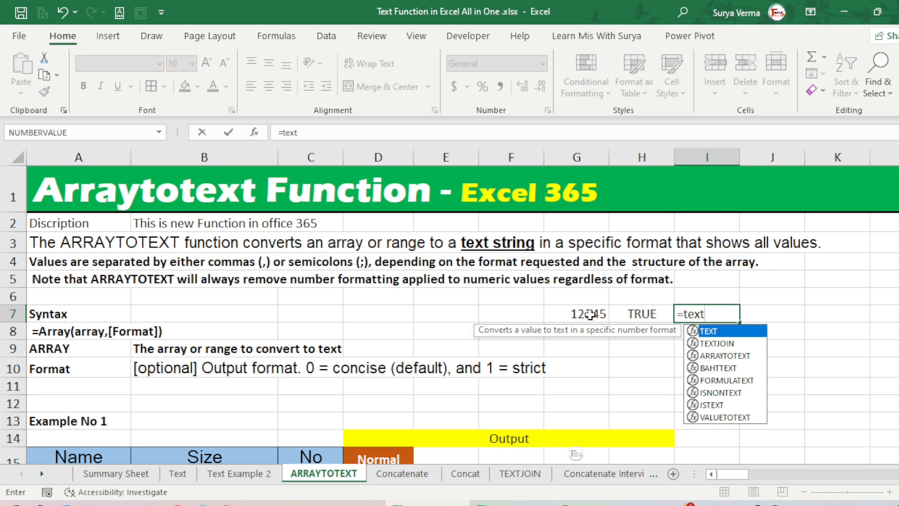
key("Tab")
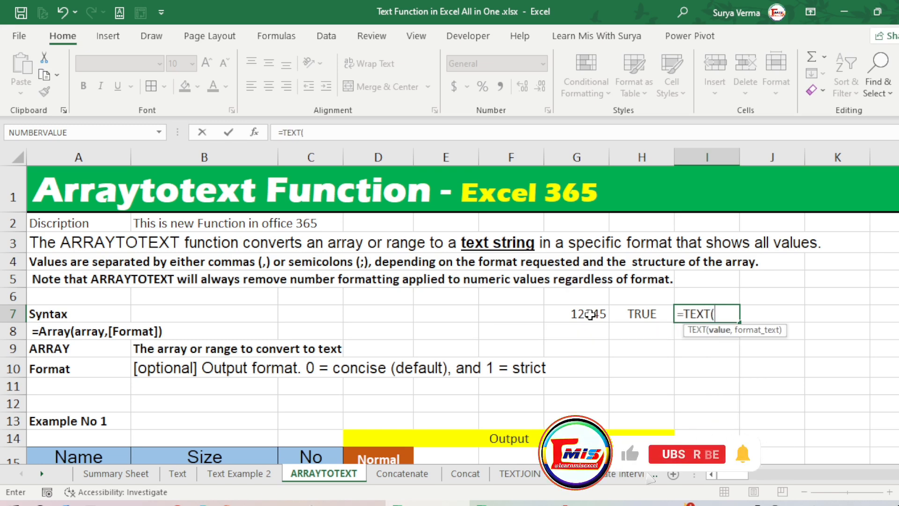
key("BackSpace")
key("BackSpace")
key("BackSpace")
key("BackSpace")
key("BackSpace")
type("iste")
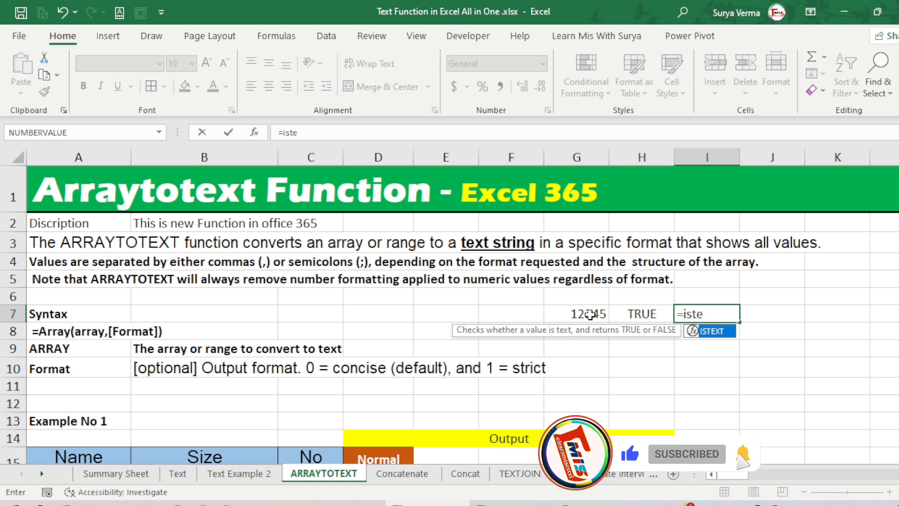
key("Tab")
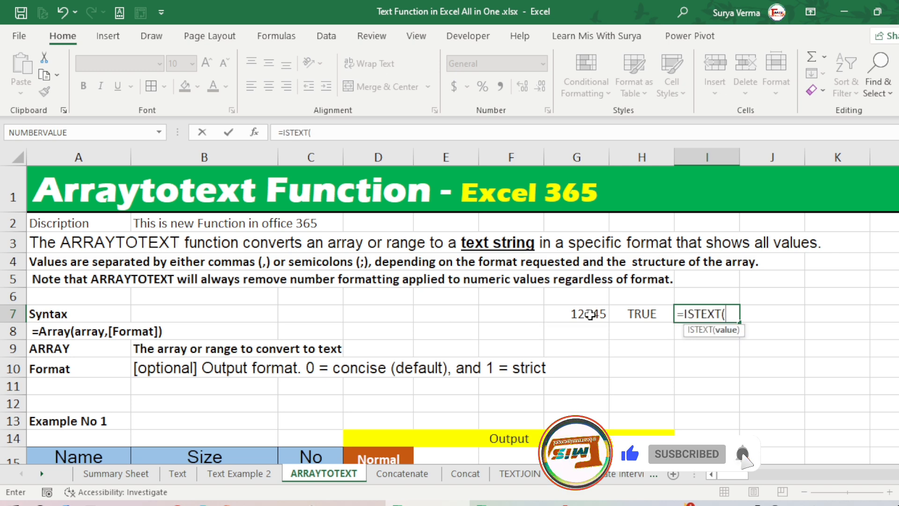
left_click(590, 314)
key("ctrl+Return")
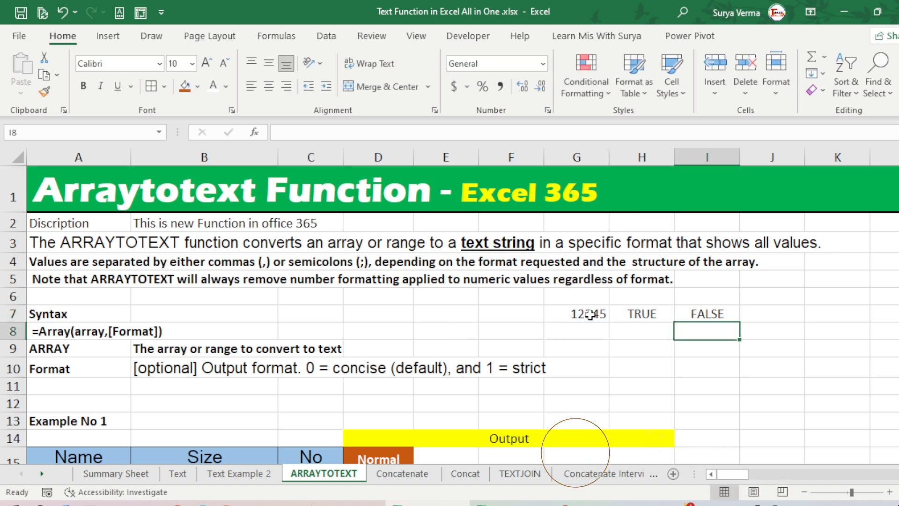
- Convert the value of G7 to text in cell G8 with the formula =ARRAYTOTEXT(G7)
key("Down")
key("Left")
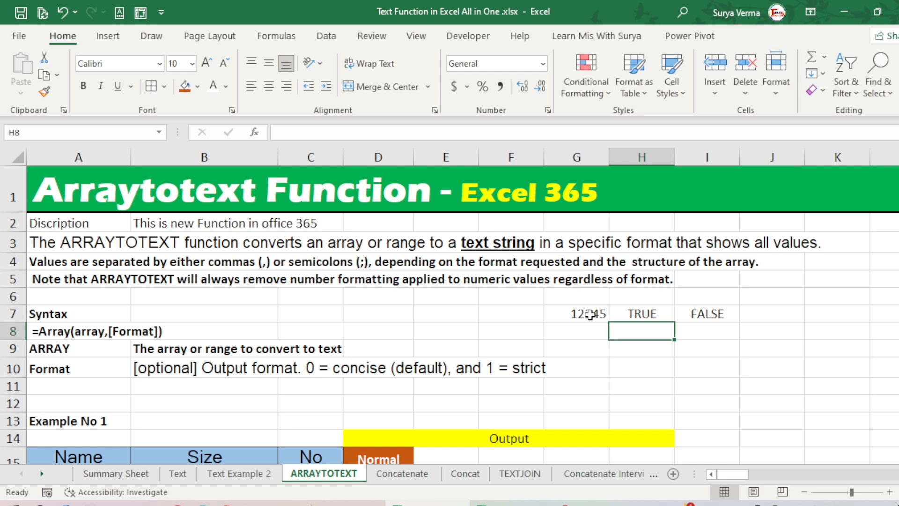
key("Left")
type("=tex")
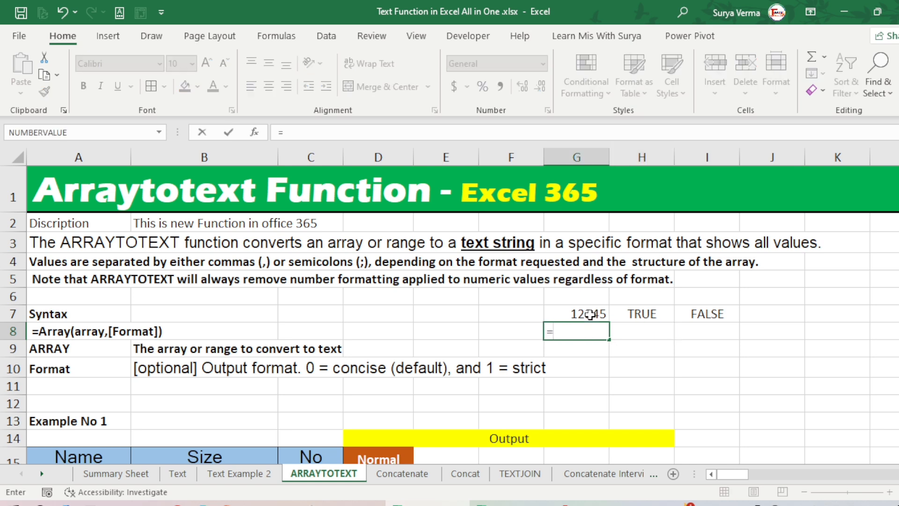
key("BackSpace")
key("BackSpace")
key("BackSpace")
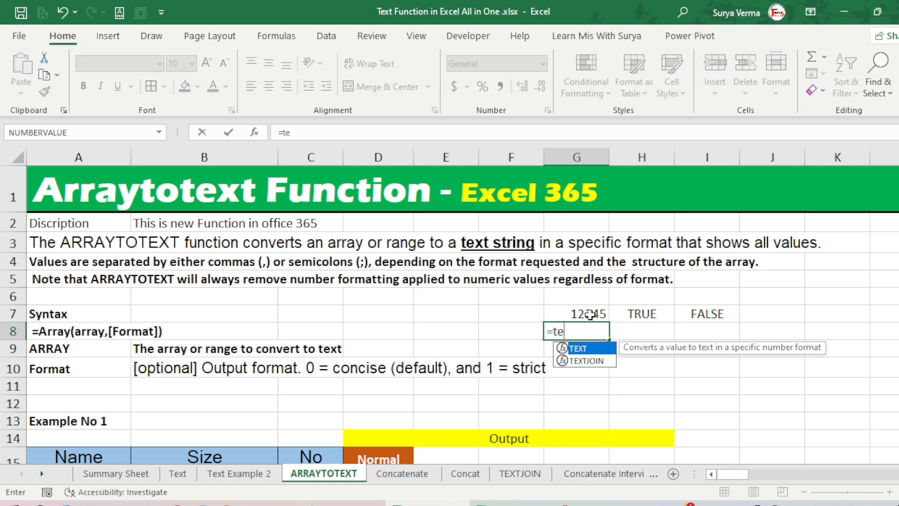
type("arr")
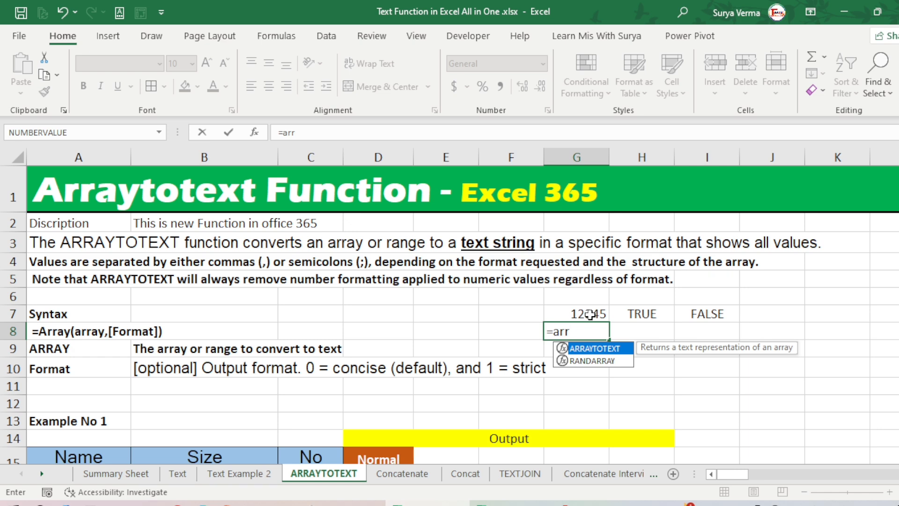
key("Tab")
left_click(590, 314)
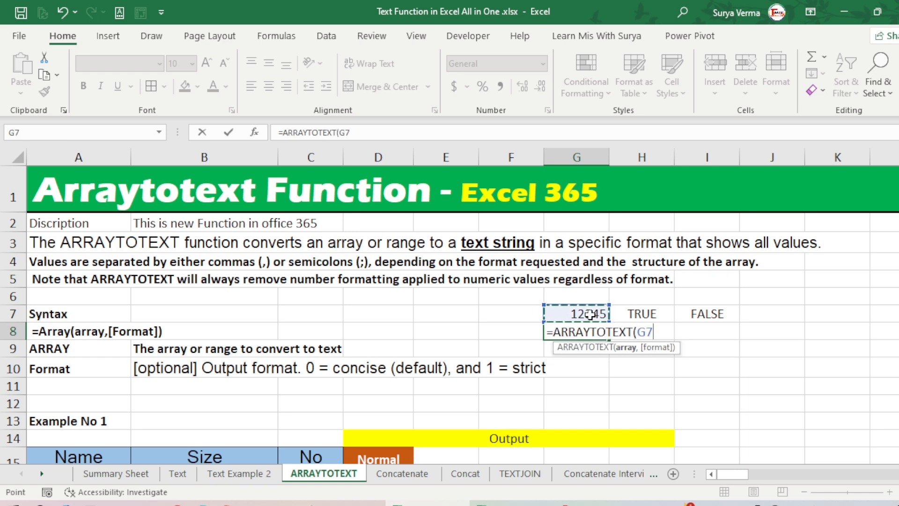
type(")")
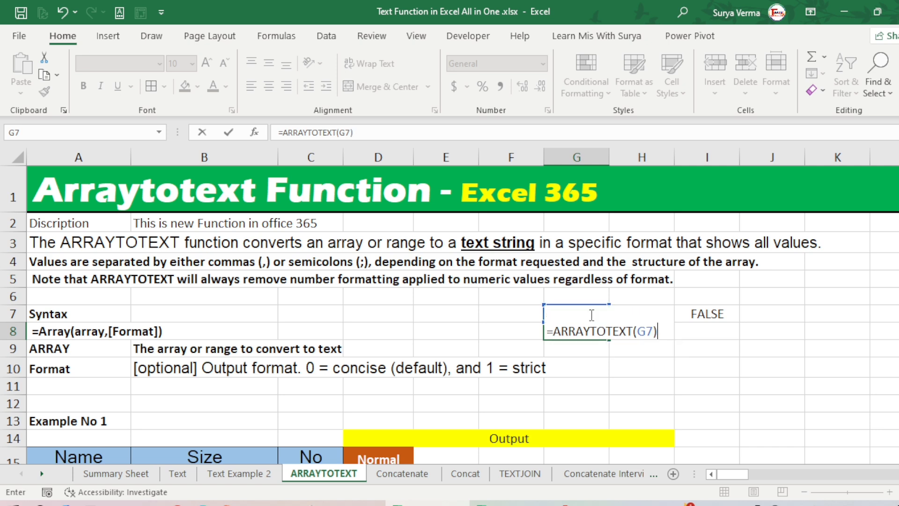
key("Return")
key("Up")
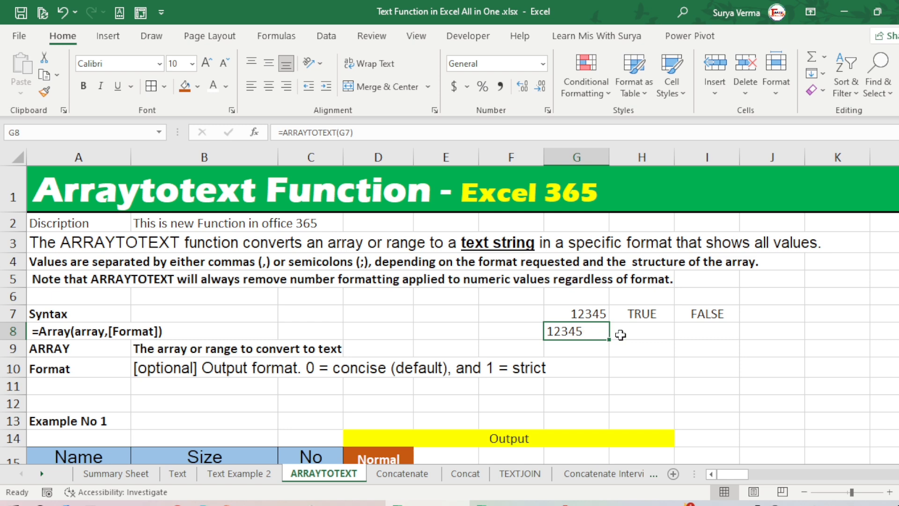
- Enter an ISTEXT formula in cell H8 that checks whether the converted value in G8 is text
left_click(652, 332)
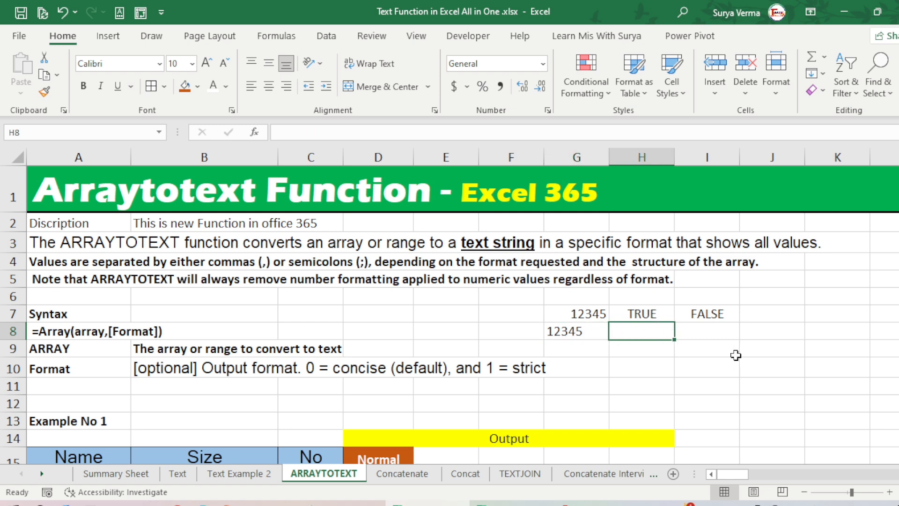
type("=iste")
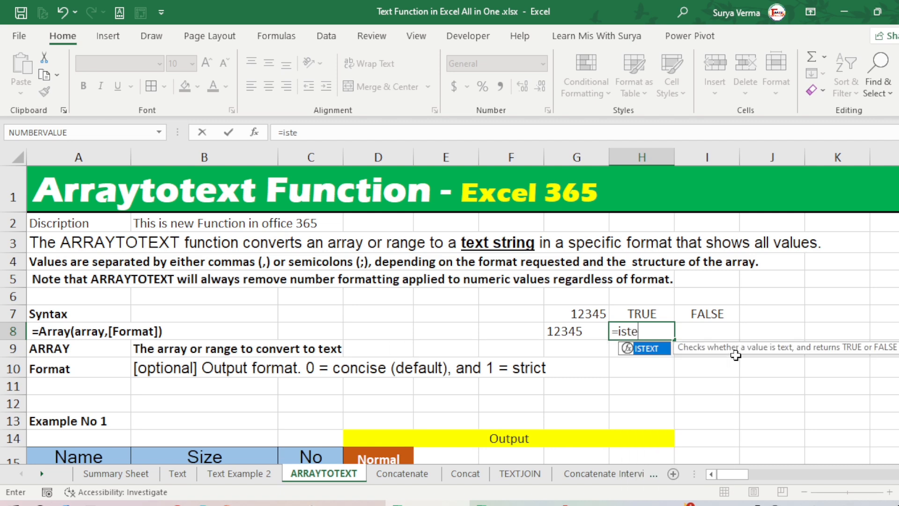
key("Tab")
key("Left")
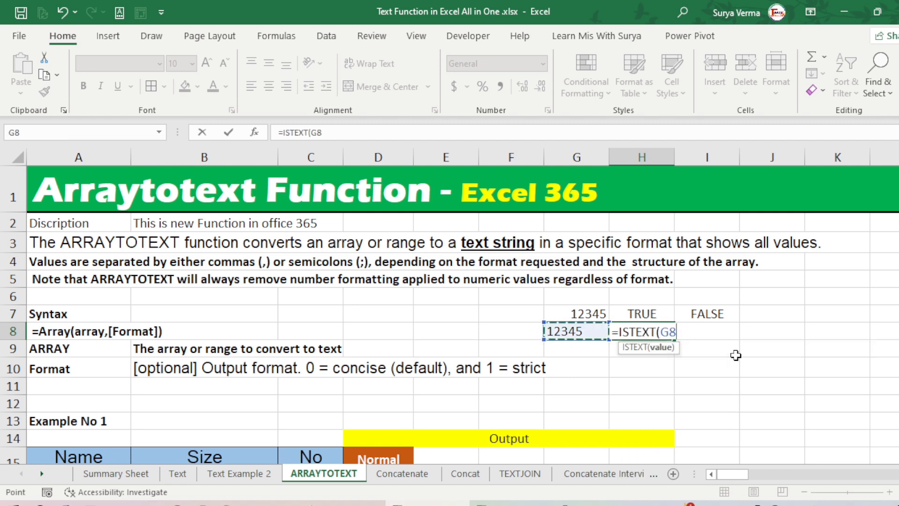
key("Return")
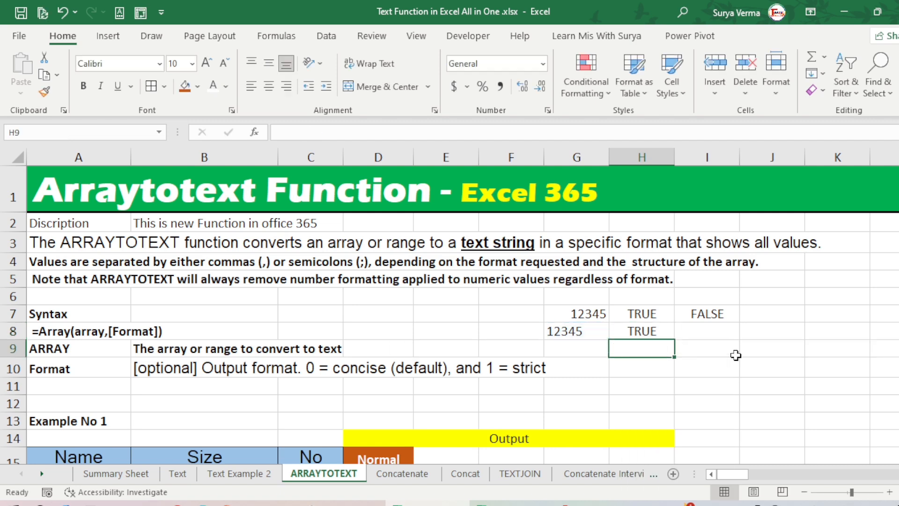
- Enter an ISNUMBER formula in cell I8 that checks whether the converted value in G8 is a number
key("Up")
key("Right")
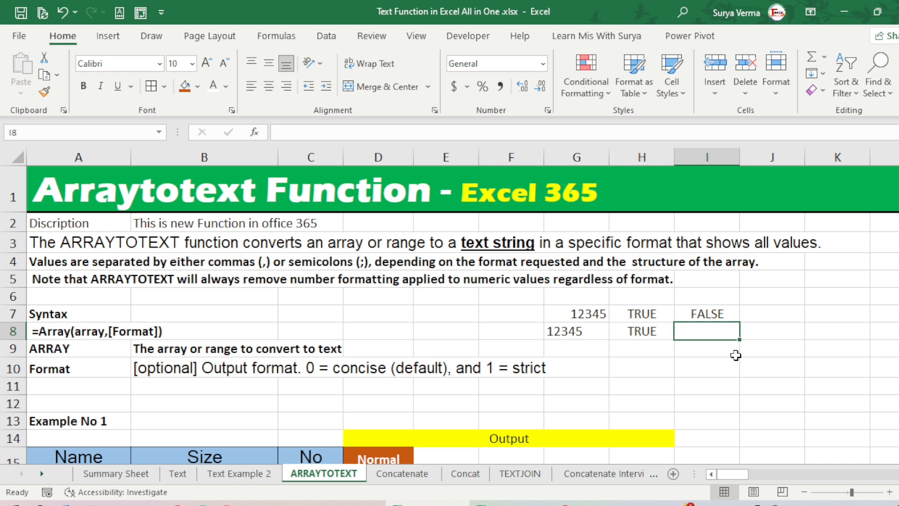
key("Up")
key("Left")
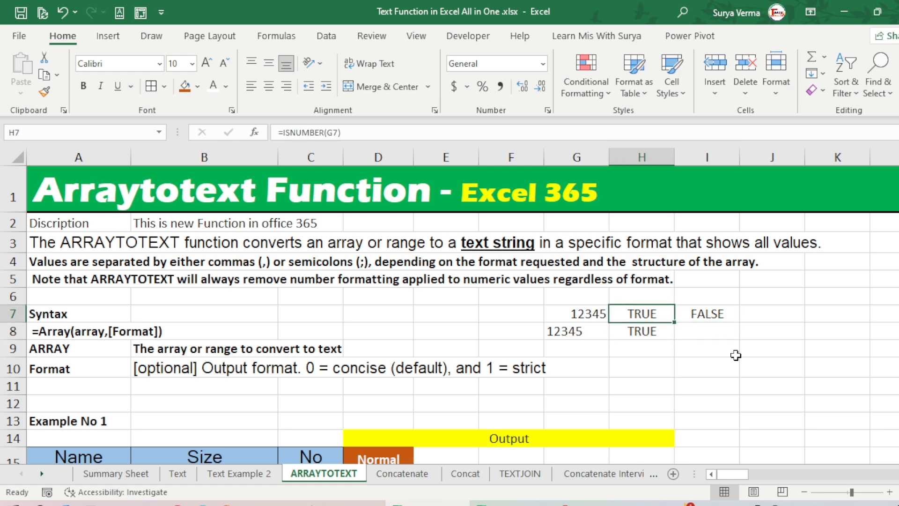
key("Right")
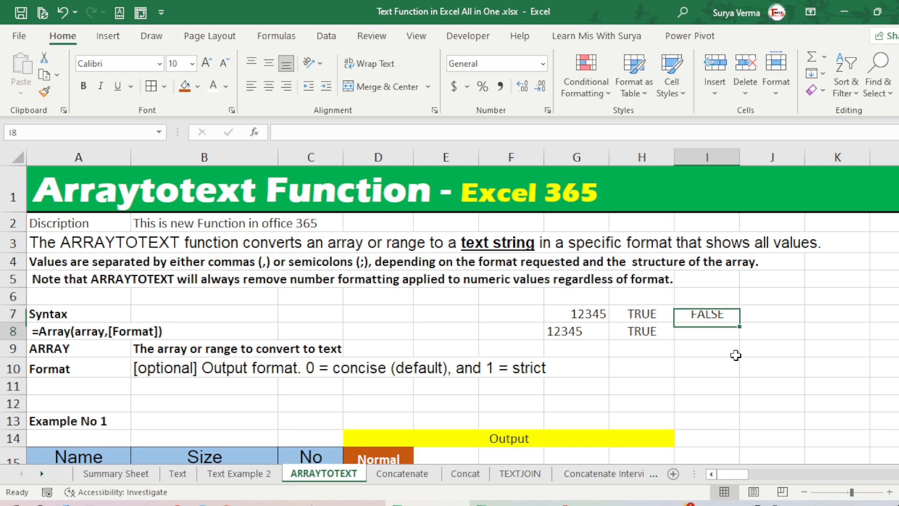
key("Down")
type("=isn")
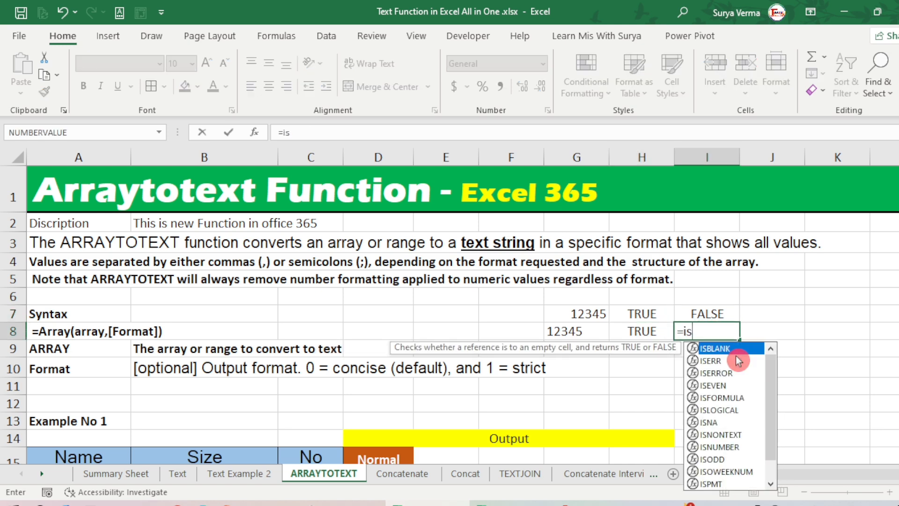
key("Down")
key("Down")
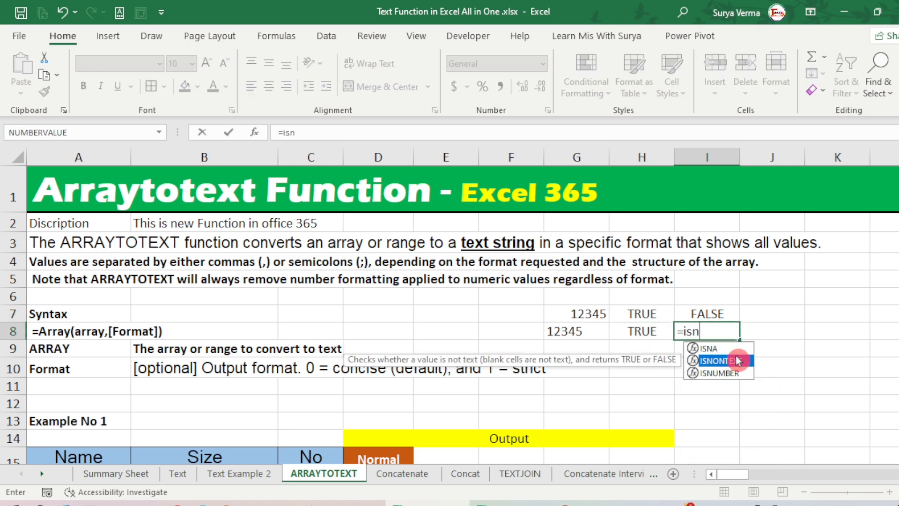
key("Tab")
key("Left")
key("Left")
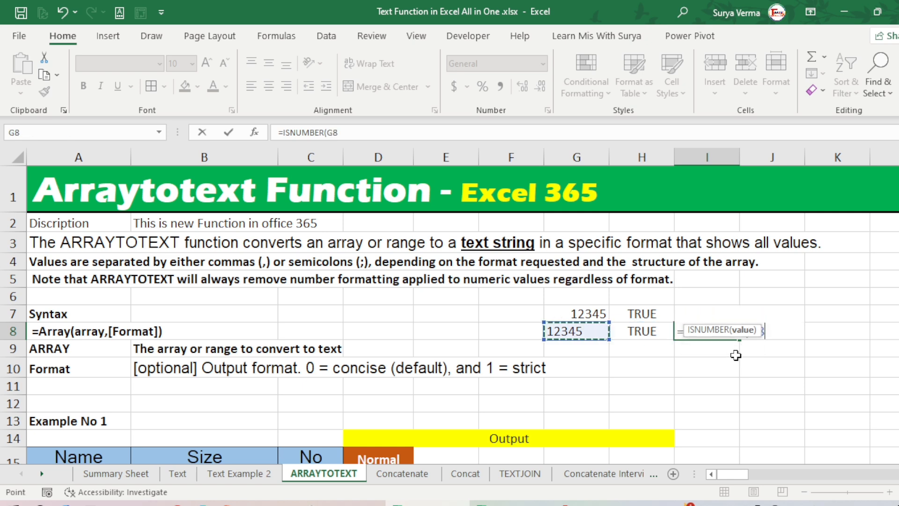
key("Return")
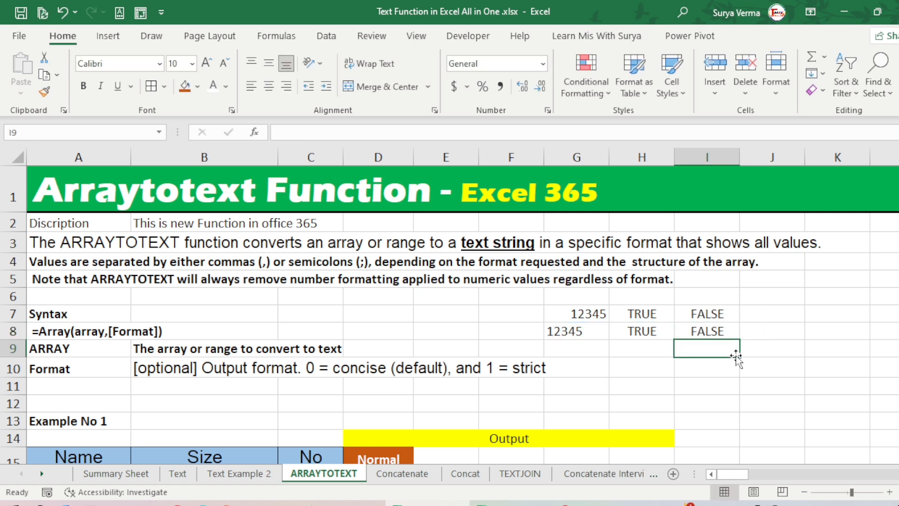
key("Up")
key("Down")
key("Up")
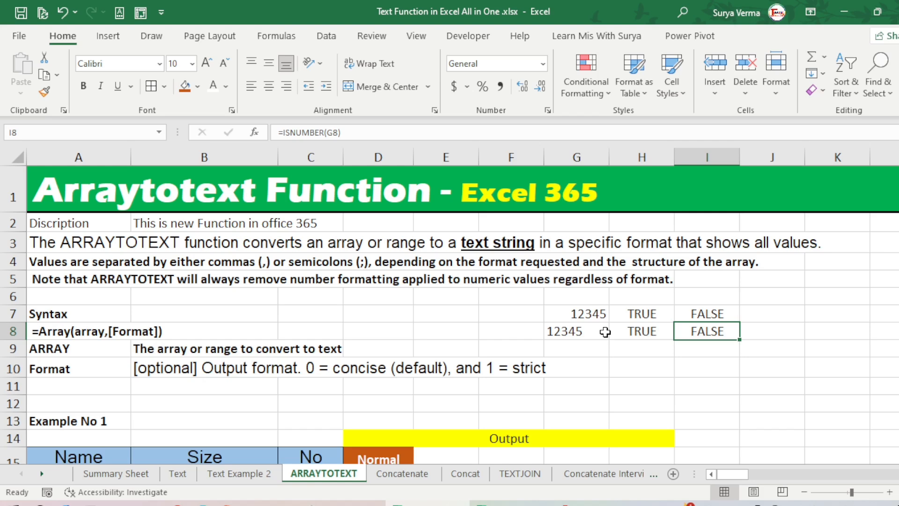
left_click(46, 280)
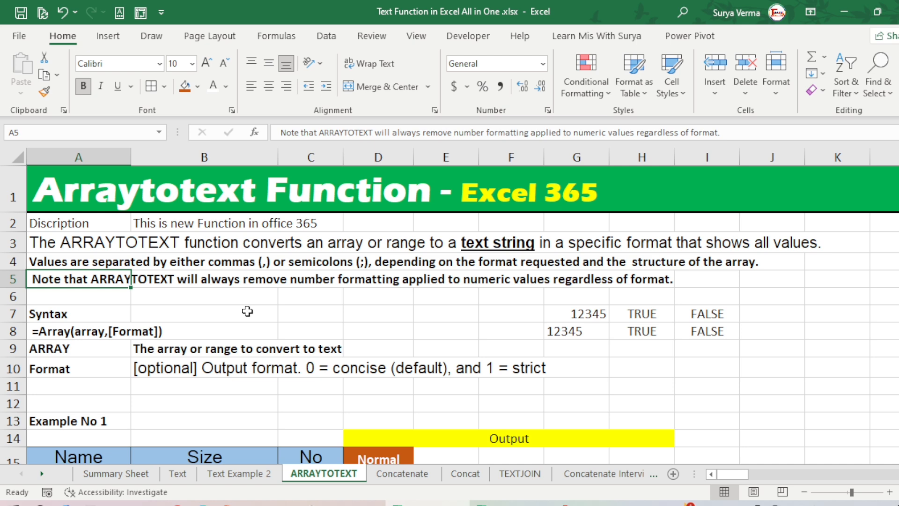
- Examine the array and format arguments of ARRAYTOTEXT in a trial formula in cell C7, leaving the cell empty
left_click(80, 338)
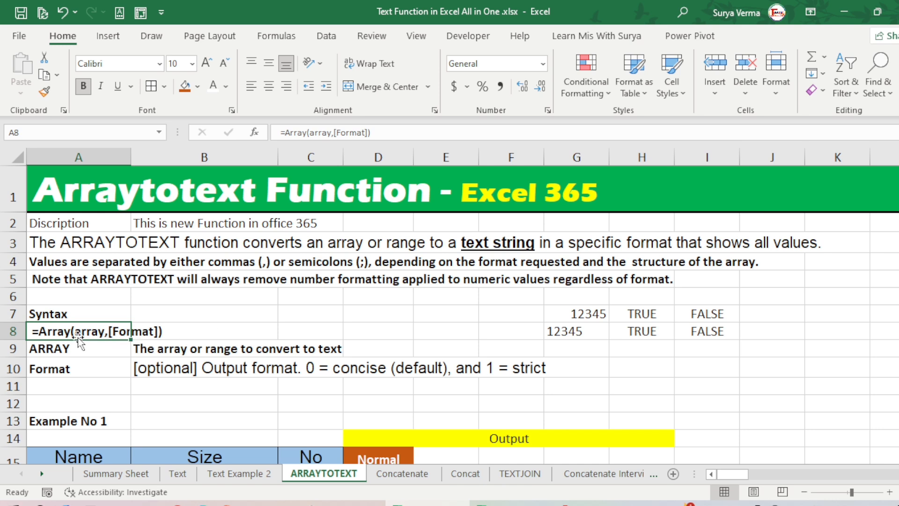
left_click(297, 315)
type("=")
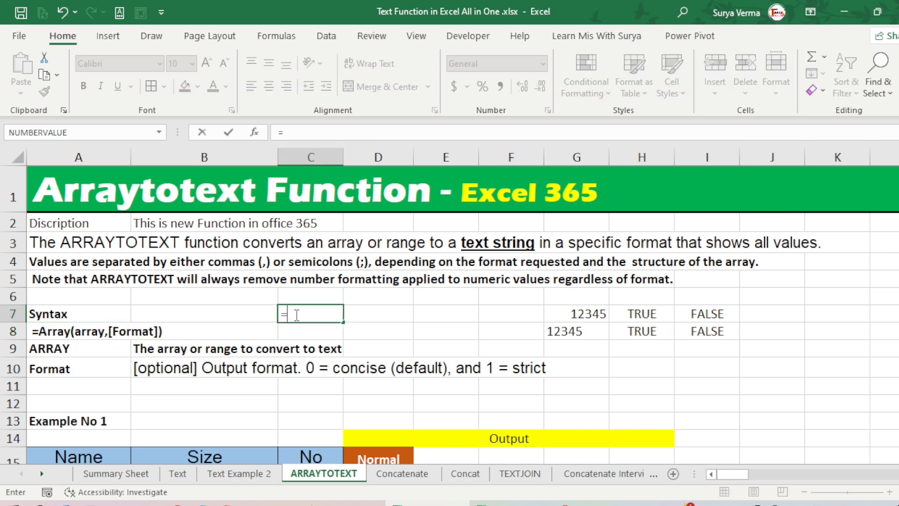
type("arr")
key("Tab")
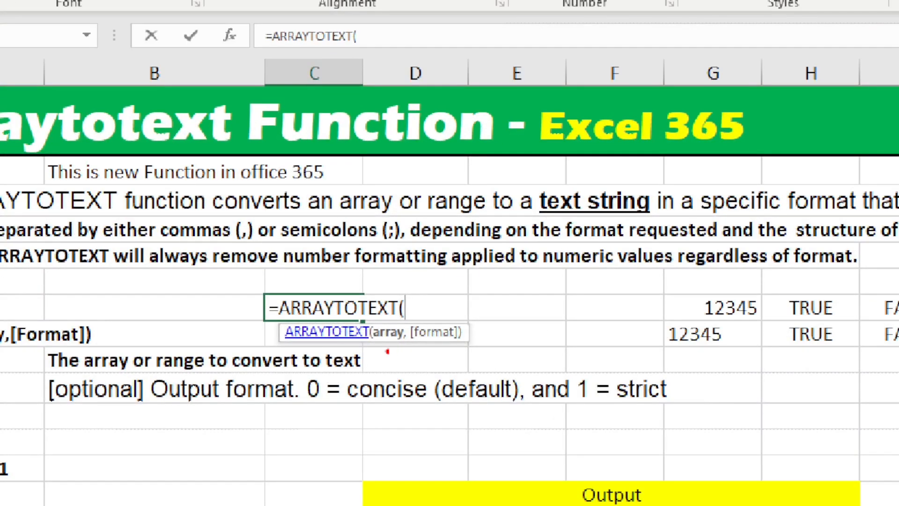
left_click_drag(379, 345, 460, 348)
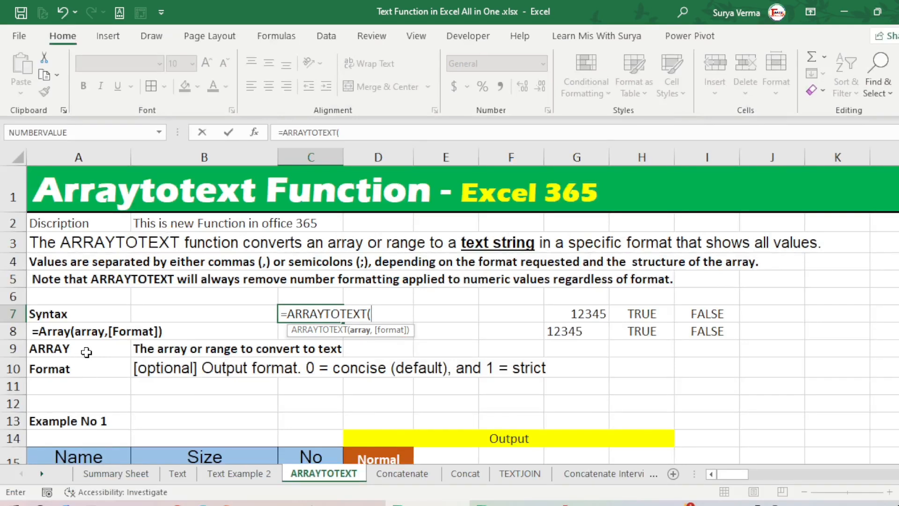
left_click(86, 352)
key("Escape")
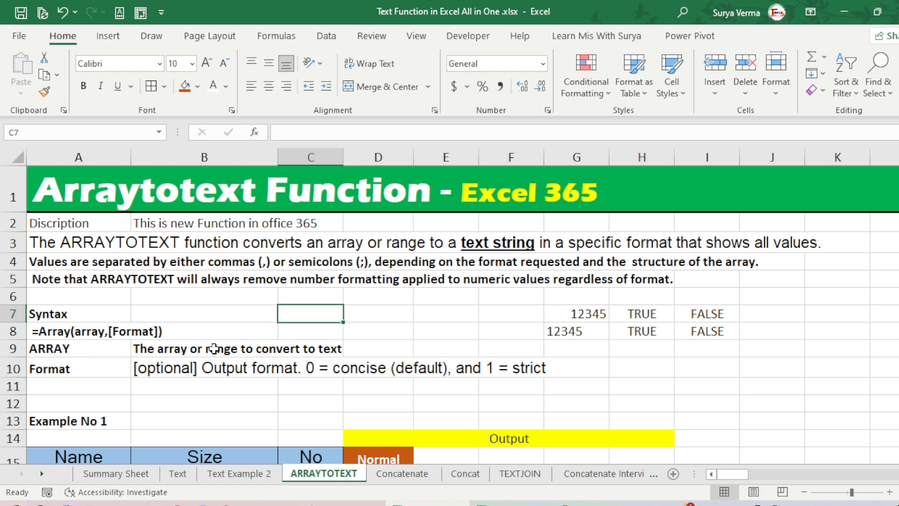
- Combine the Name column entries into one text string in cell F15 with the formula =ARRAYTOTEXT(A16:A29)
scroll(215, 349, "down", 2)
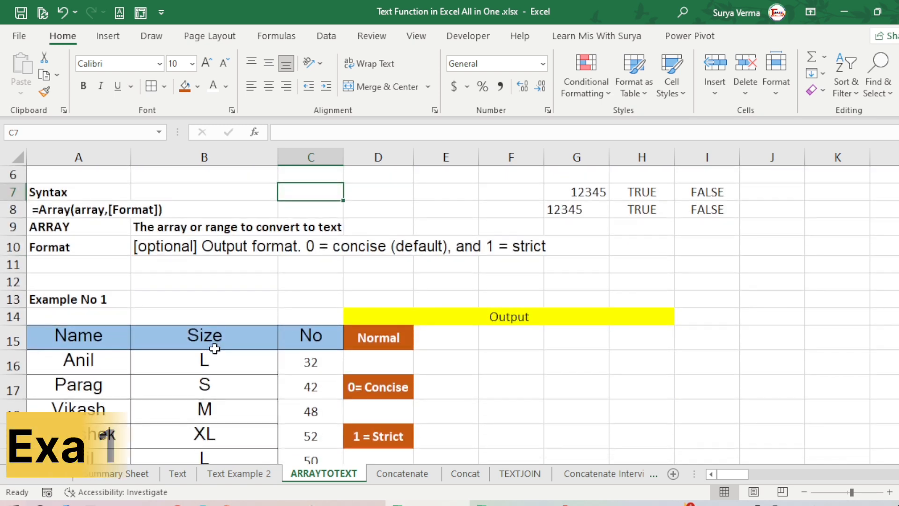
left_click(519, 342)
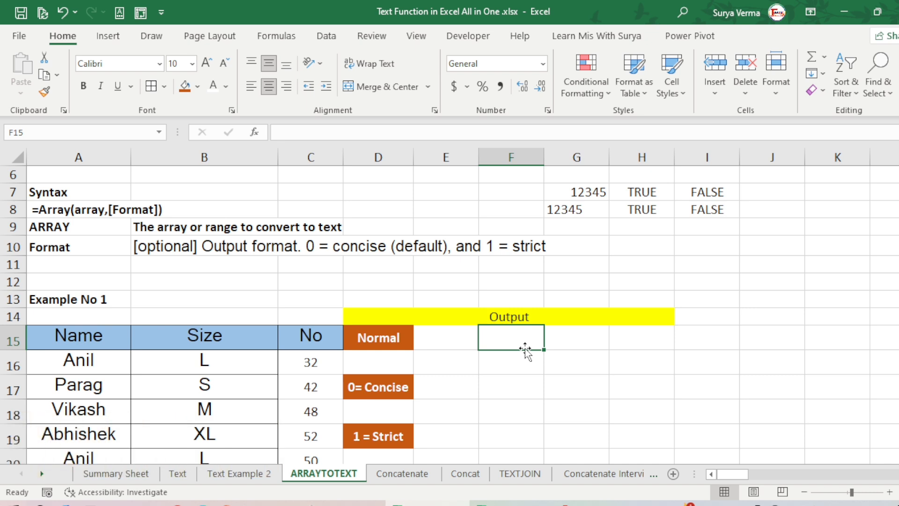
type("=arr")
key("Tab")
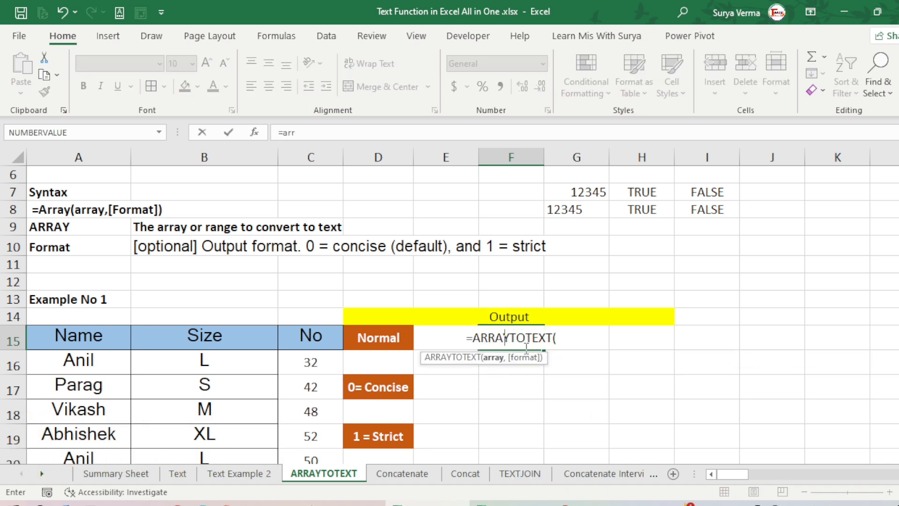
key("Left")
key("Left")
key("Left")
key("Left")
key("Left")
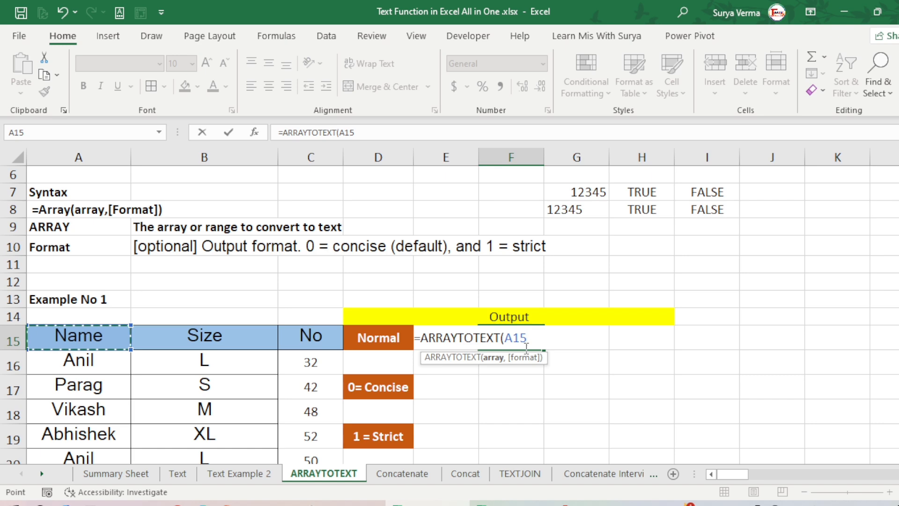
key("Down")
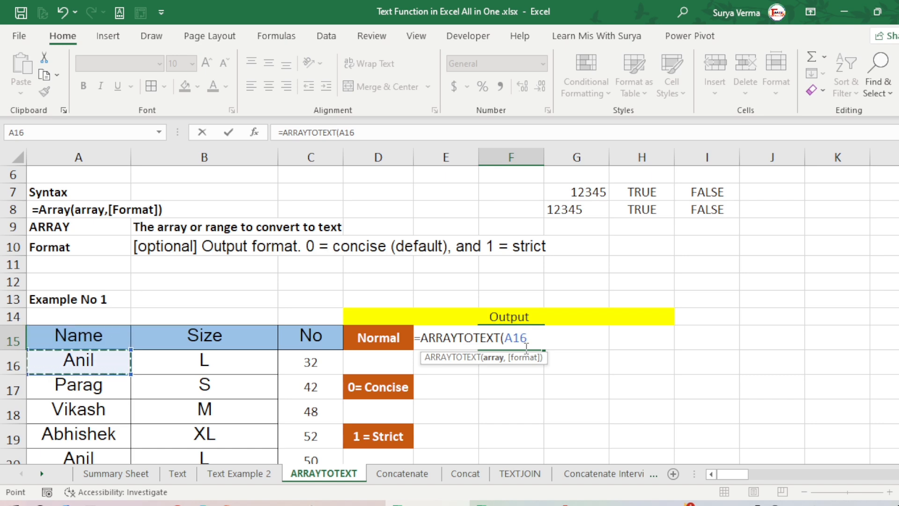
key("ctrl+shift+Down")
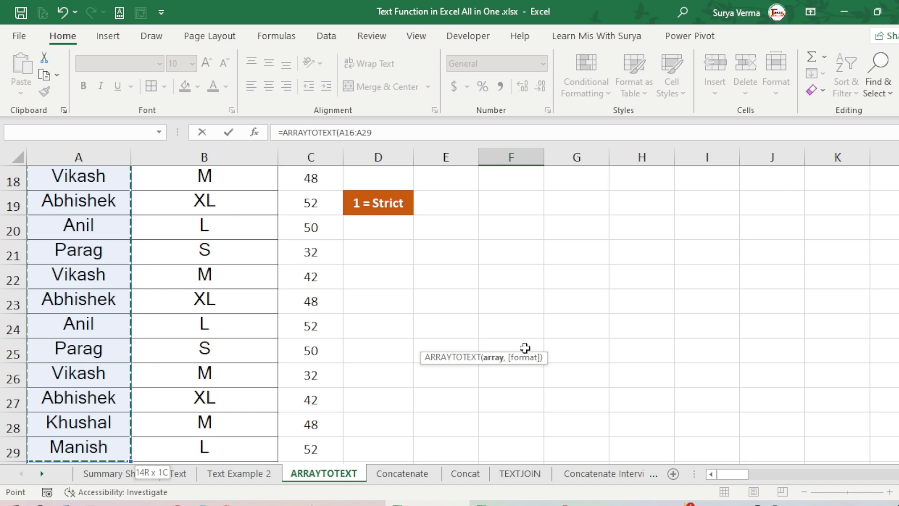
type(")")
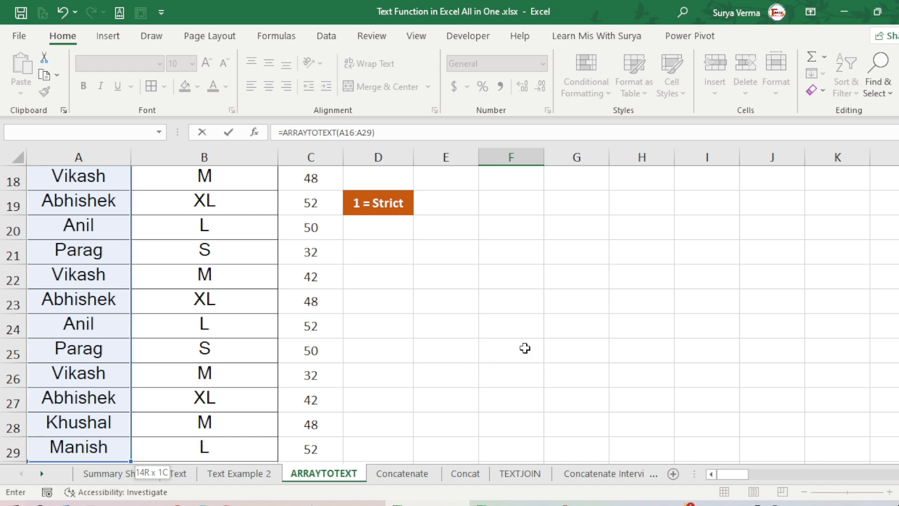
key("Return")
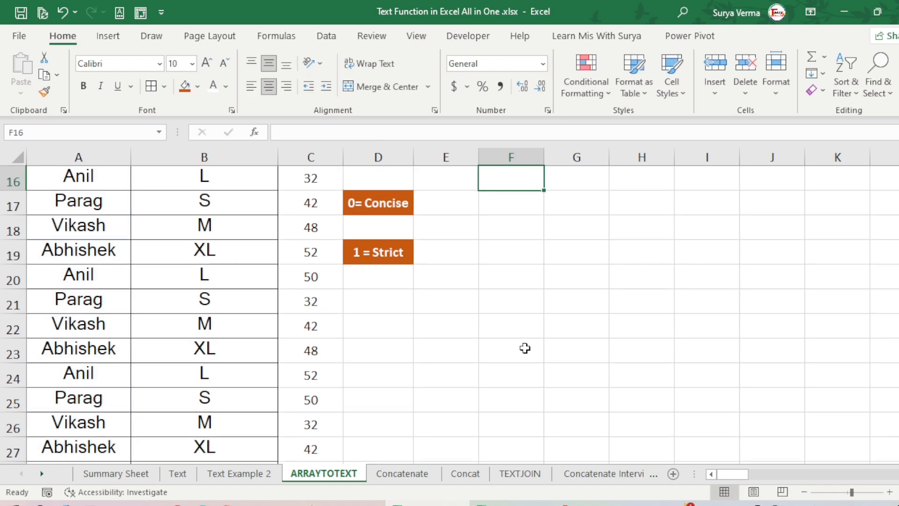
- Left-align the combined names in cell F15 beside the Normal label
key("Up")
scroll(540, 353, "up", 5)
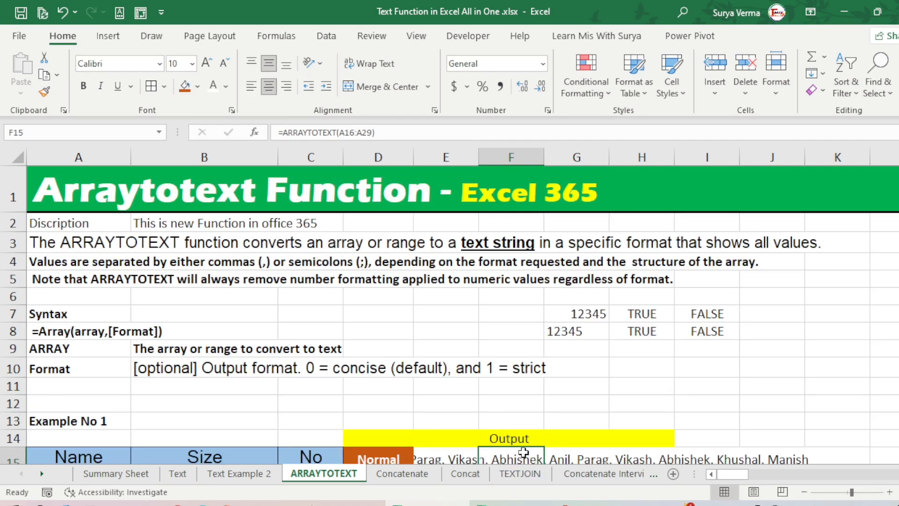
scroll(492, 379, "down", 2)
left_click(252, 86)
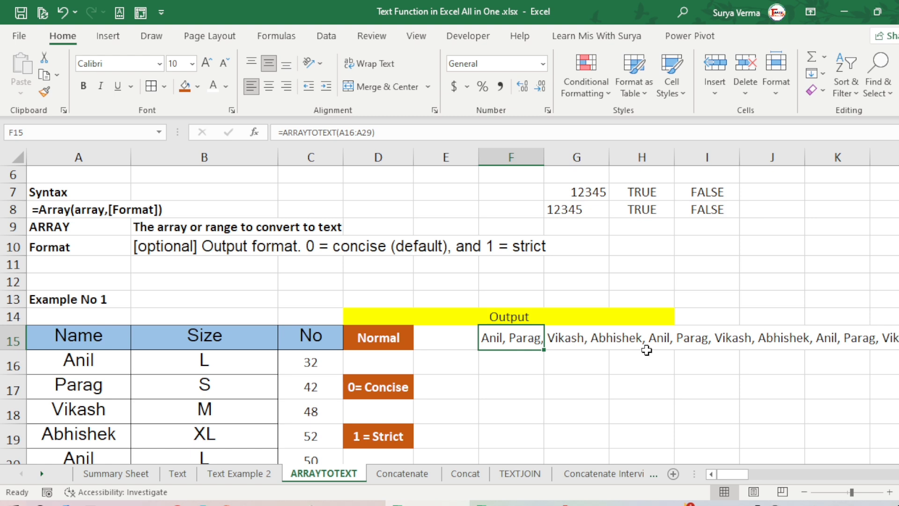
- Label the Normal output's separator by entering Comma in cell E15
left_click(439, 334)
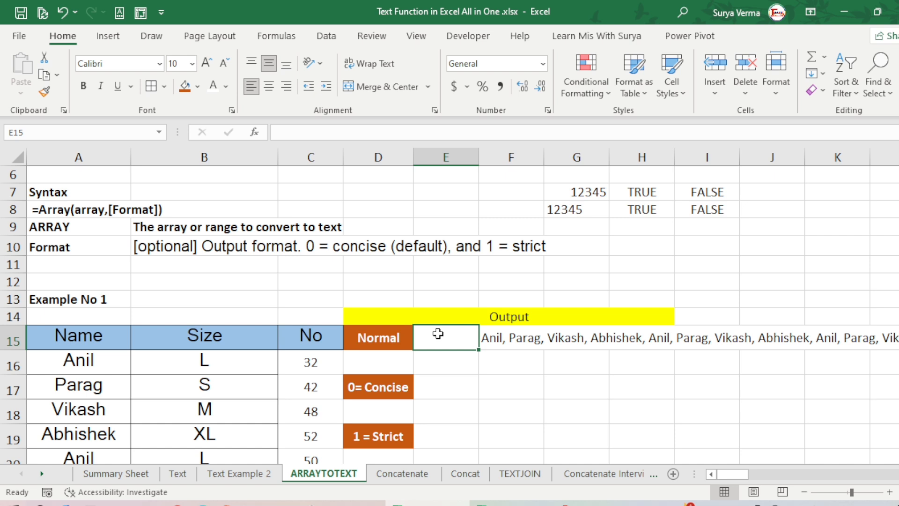
type("Comma")
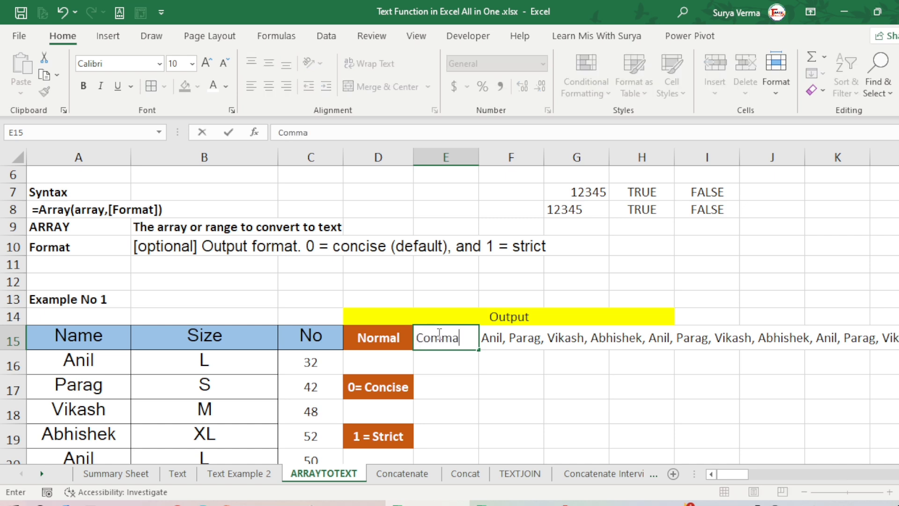
key("Return")
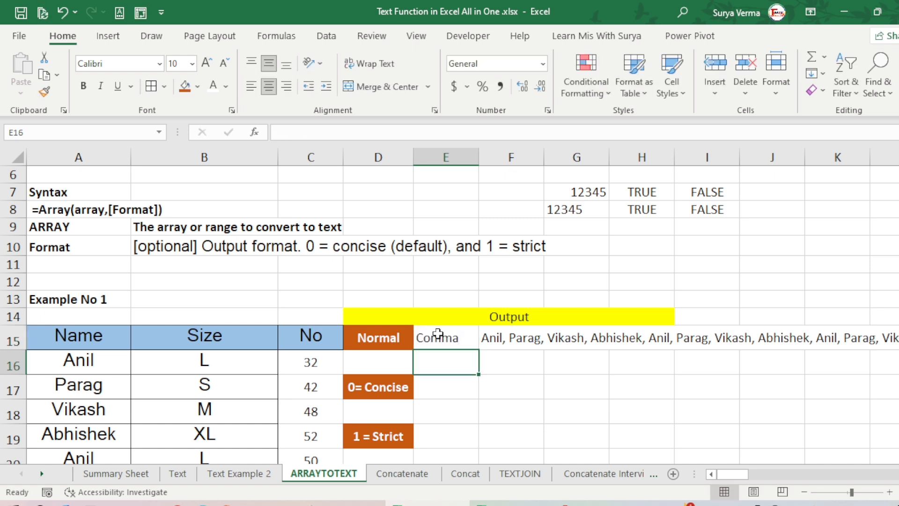
left_click(487, 340)
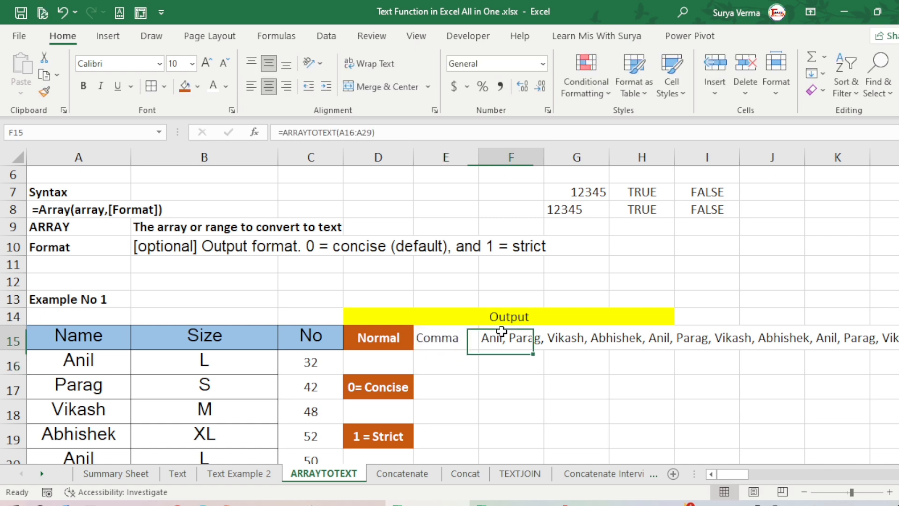
- Combine the names in concise format in cell F17 with the formula =ARRAYTOTEXT(A16:A29,0)
left_click(396, 386)
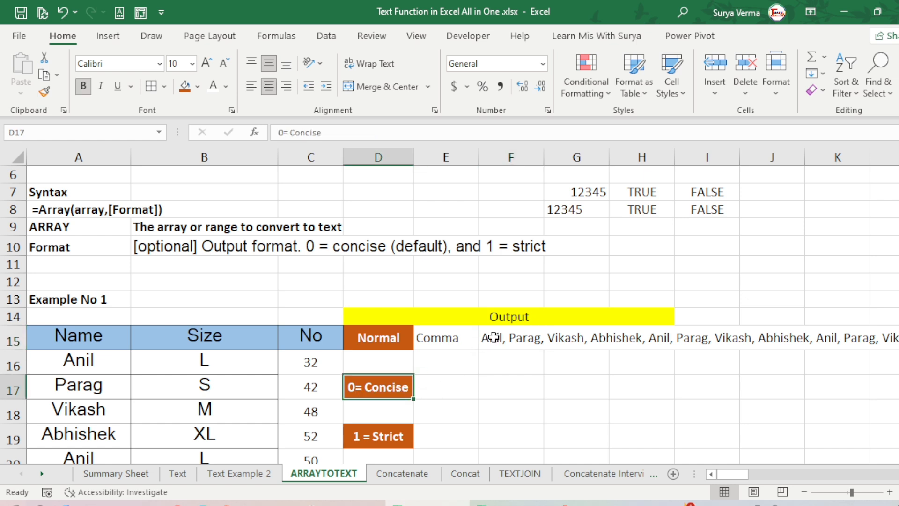
left_click(496, 382)
type("=")
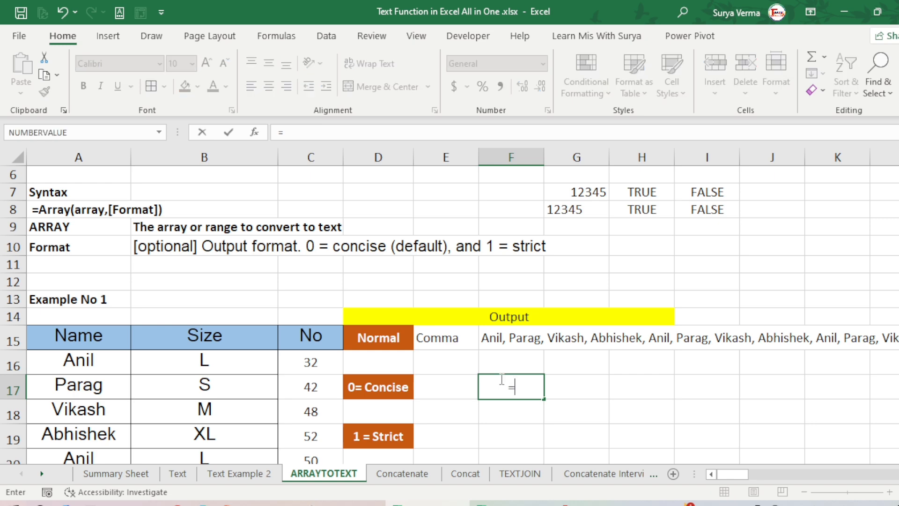
type("arr")
key("Tab")
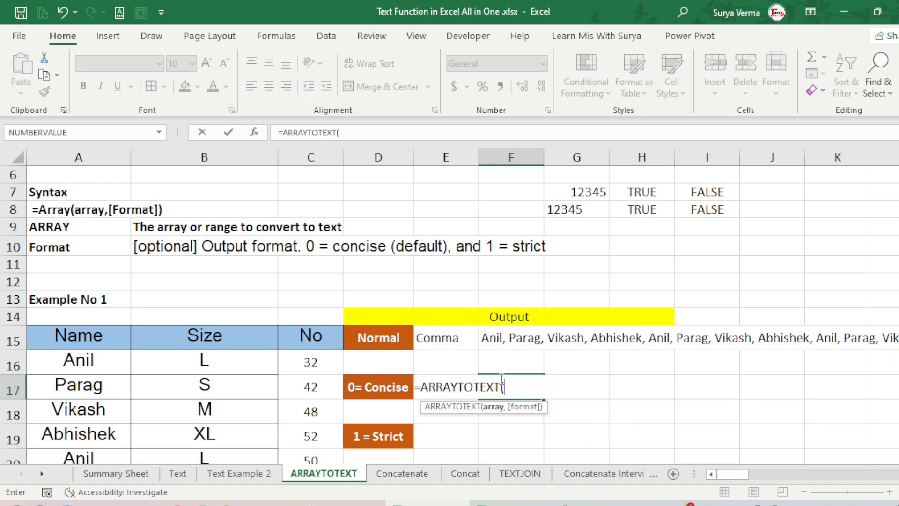
key("Left")
key("Left")
key("Left")
key("Left")
key("Left")
key("Up")
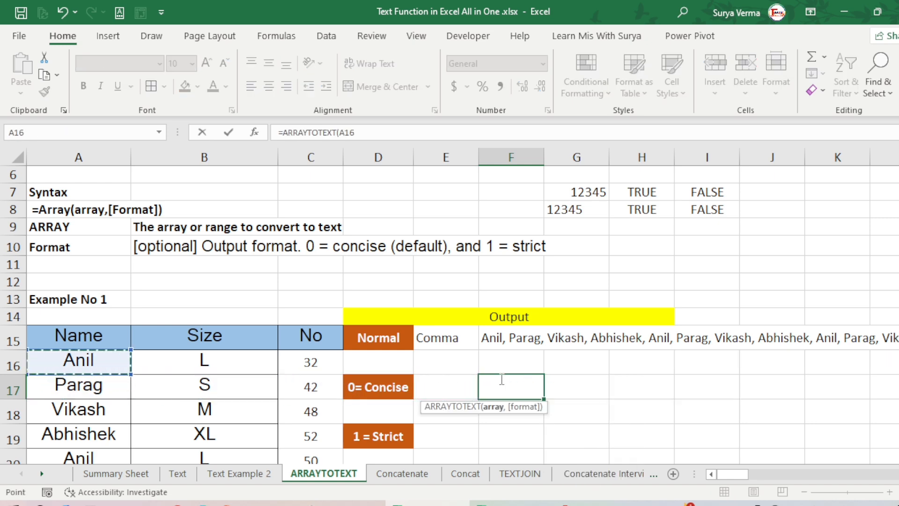
key("ctrl+shift+Down")
type(",")
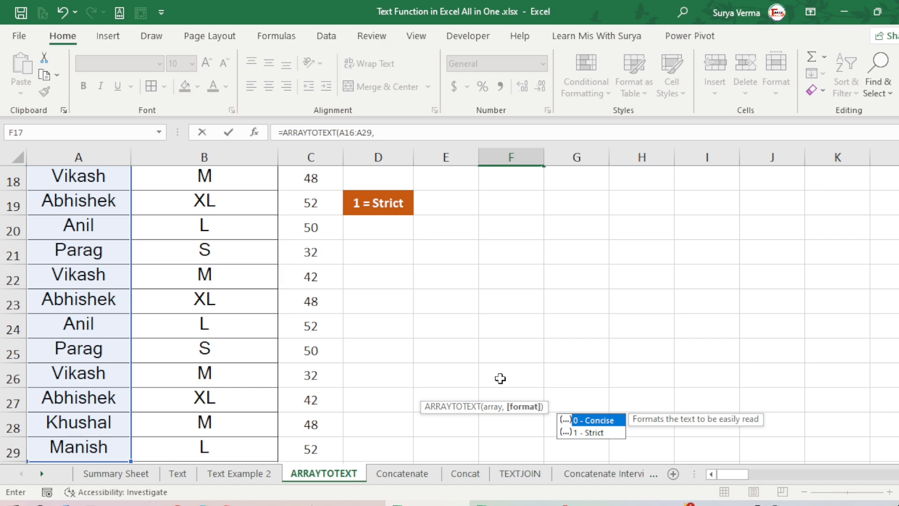
type("0)")
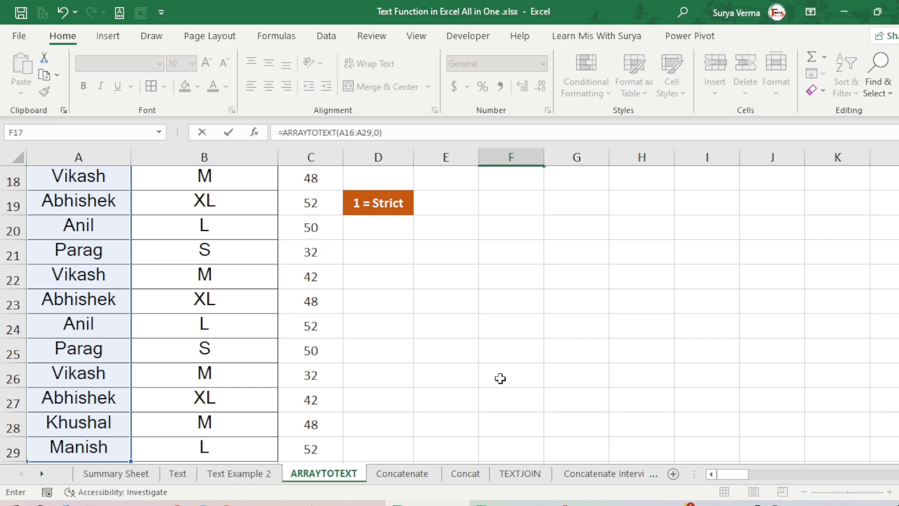
scroll(501, 378, "up", 6)
scroll(532, 391, "down", 4)
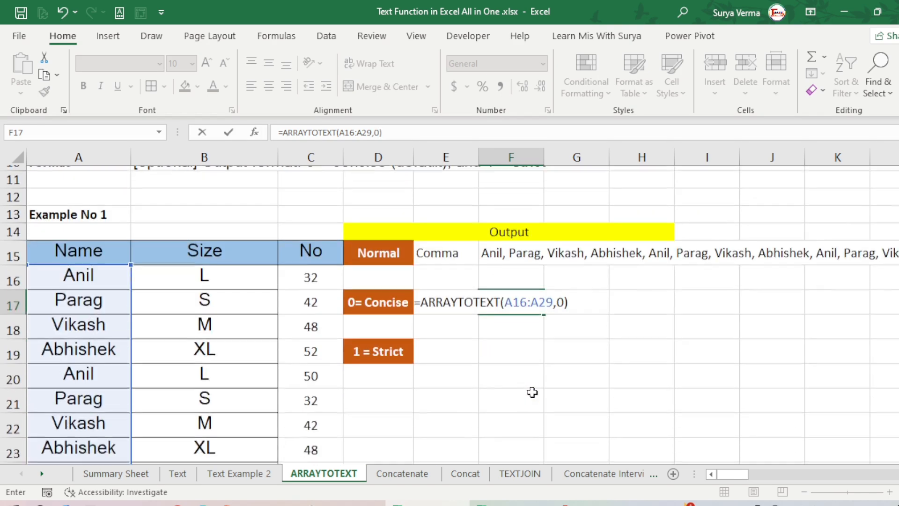
key("Return")
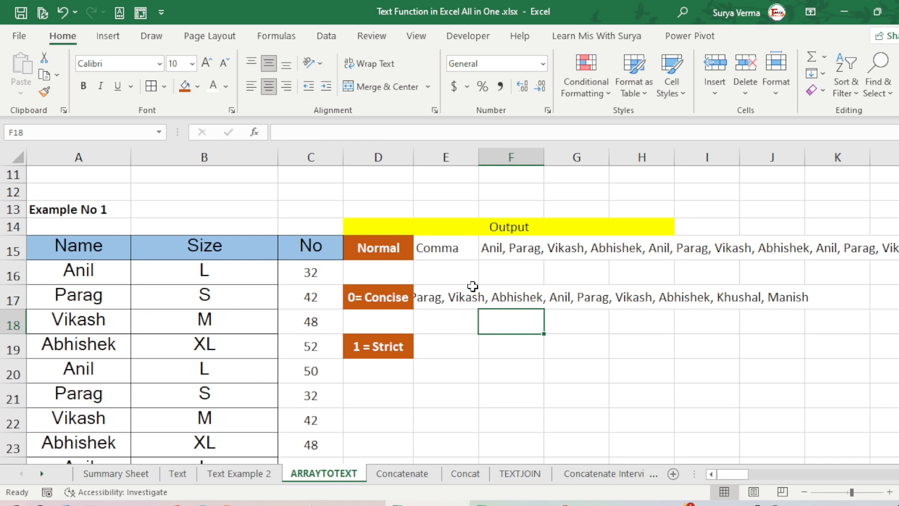
- Left-align the concise output in cell F17 and compare it with the Normal output in F15
left_click(504, 299)
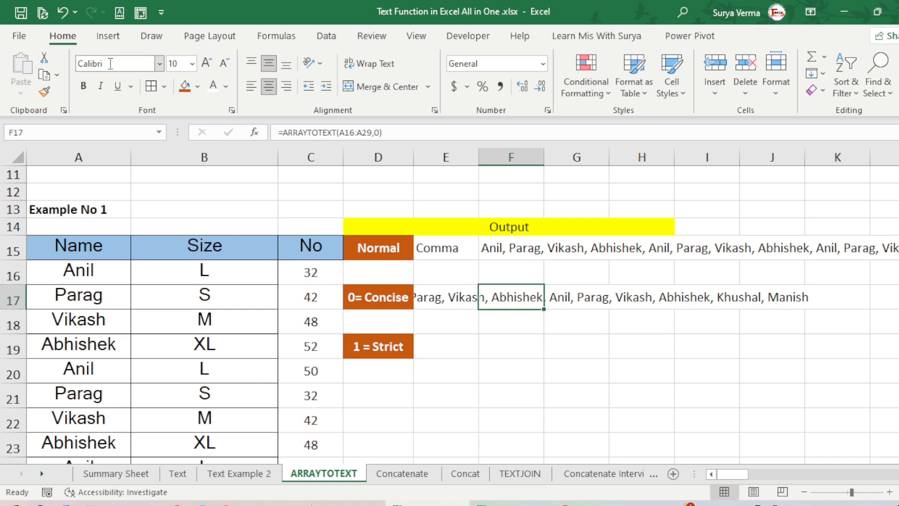
left_click(251, 86)
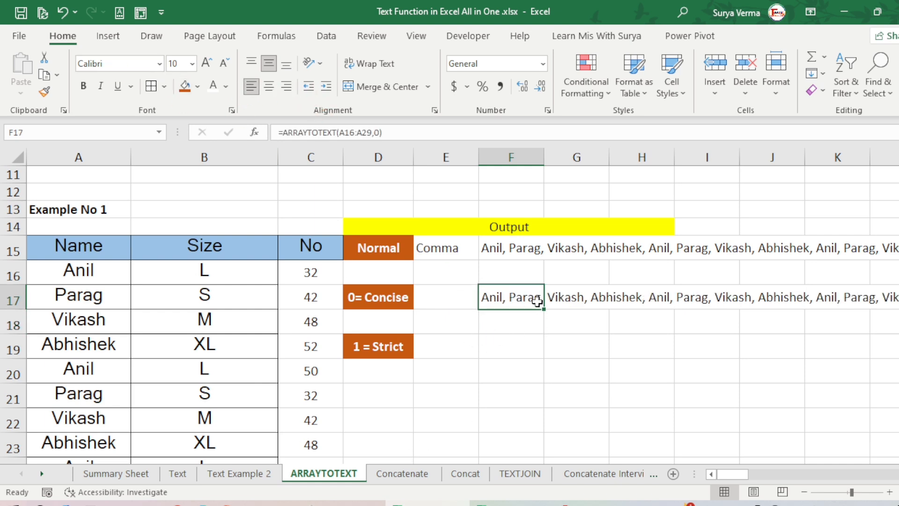
left_click(499, 252)
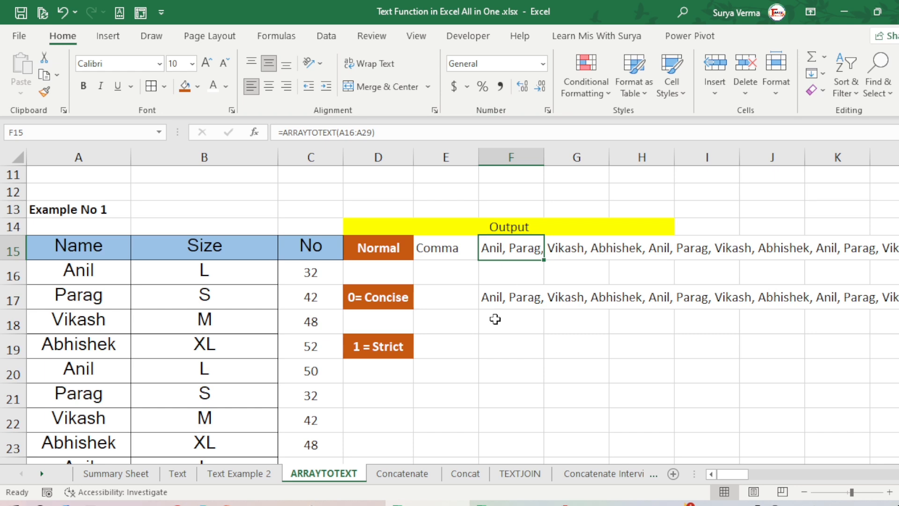
left_click(493, 298)
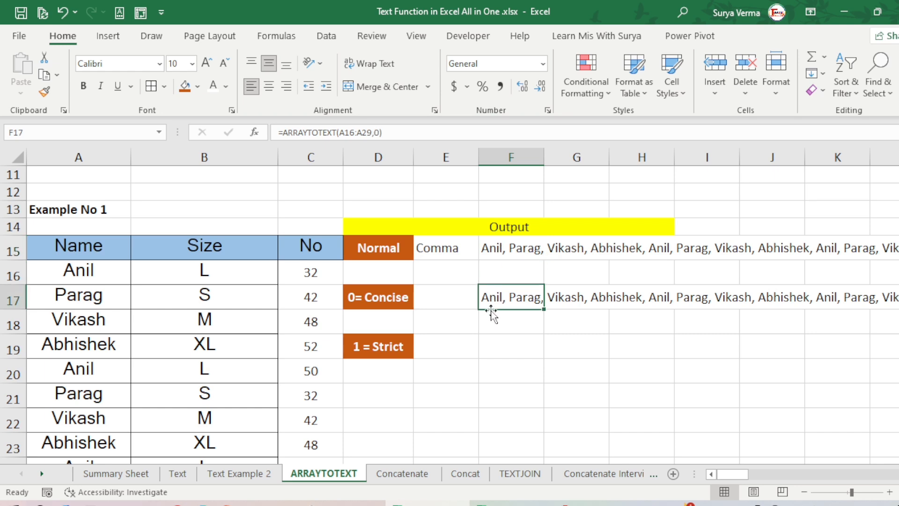
- Combine the names in strict format in cell F19 with the formula =ARRAYTOTEXT(A16:A29,1)
left_click(492, 349)
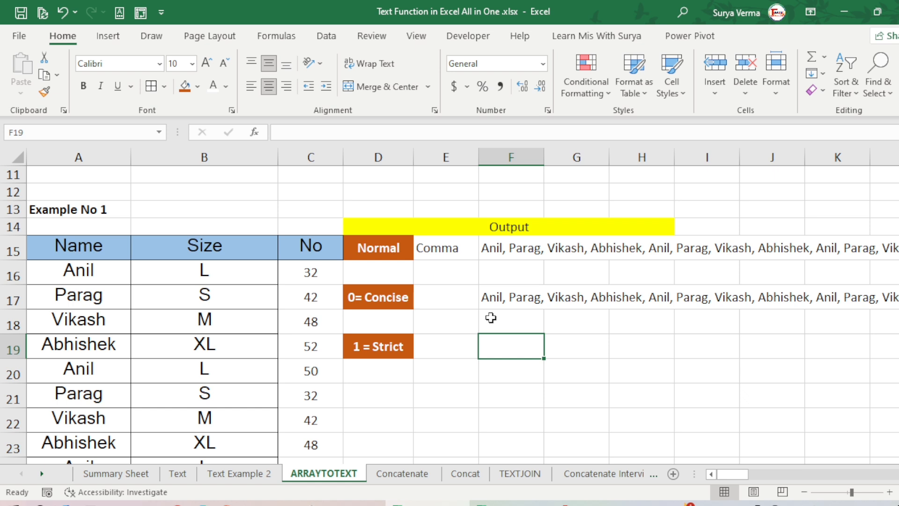
type("=arr")
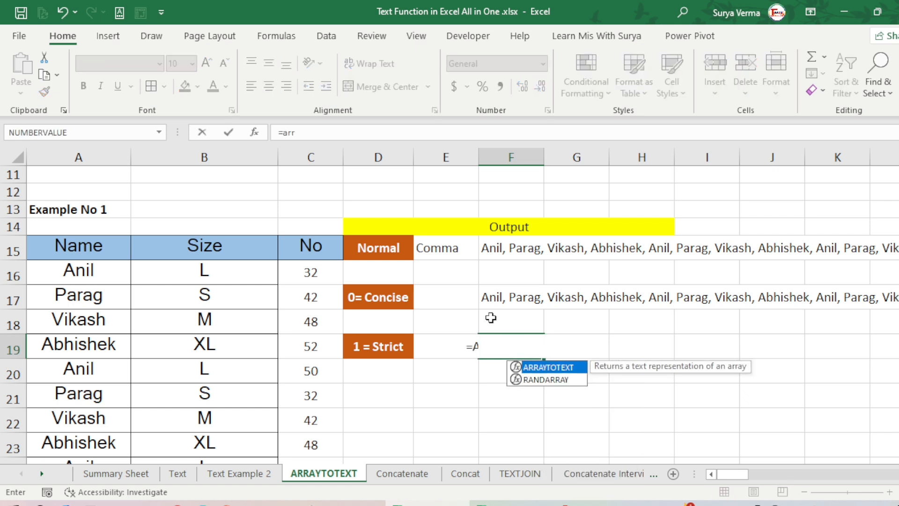
key("Tab")
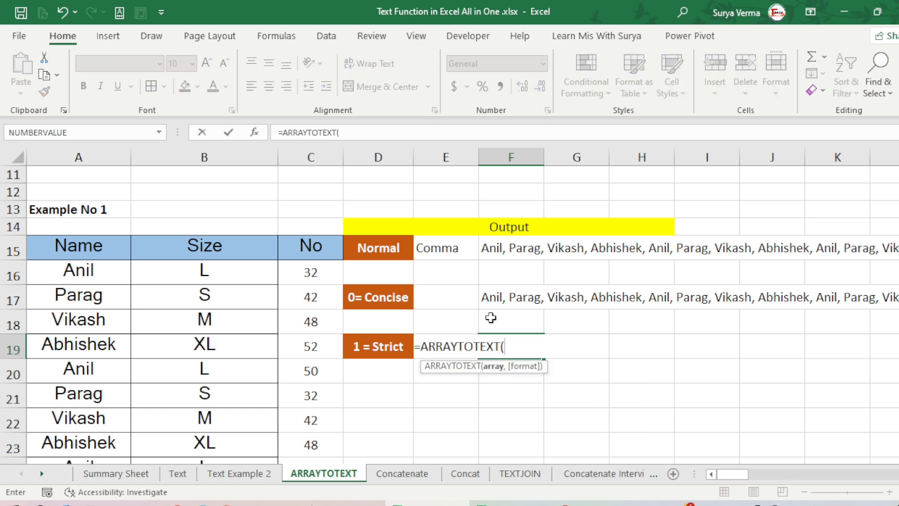
key("Left")
key("Left")
key("Left")
key("Left")
key("Left")
key("Up")
key("Up")
key("Up")
key("Up")
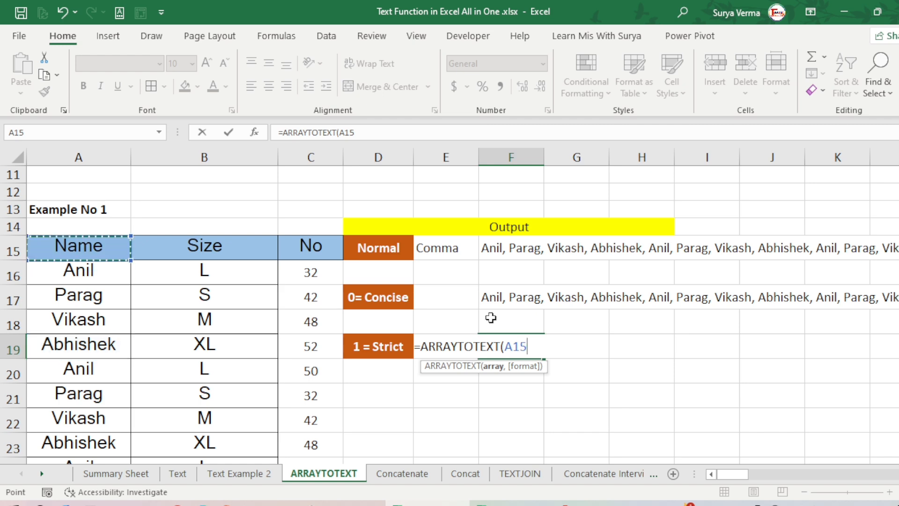
key("Down")
key("ctrl+shift+Down")
type(",")
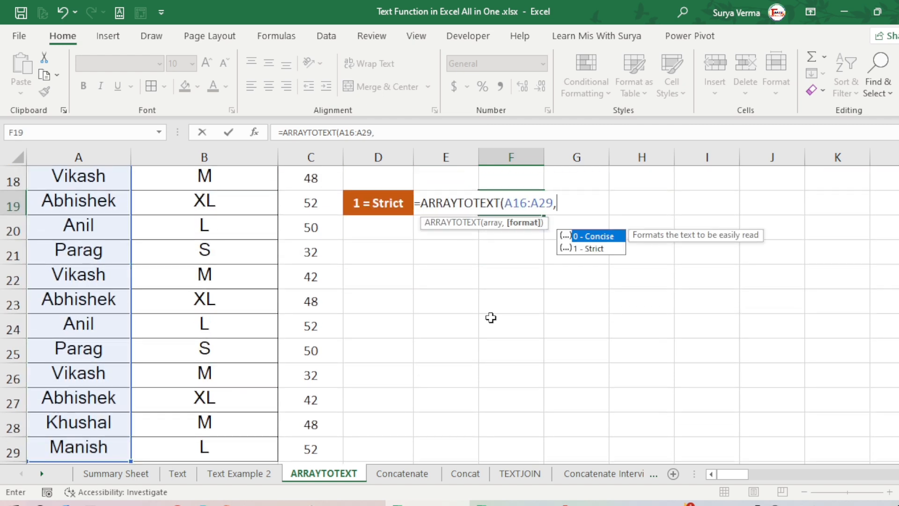
type("1)")
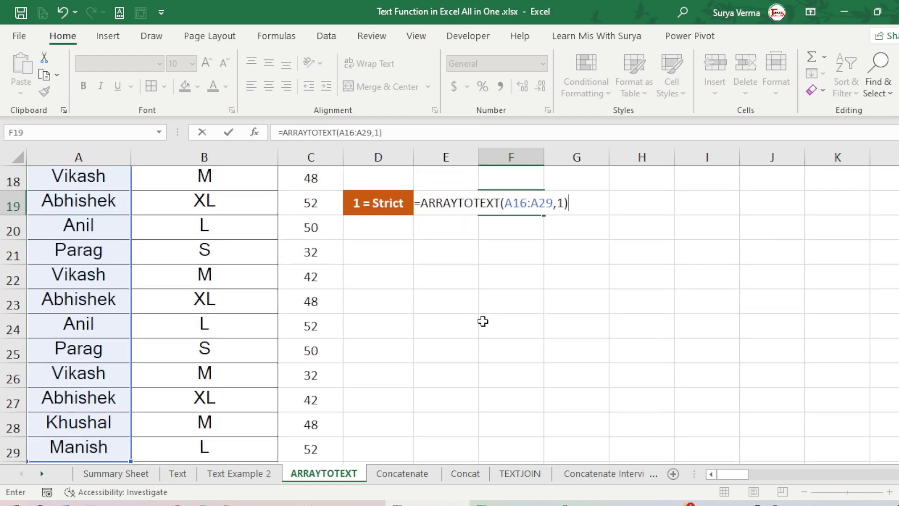
key("Return")
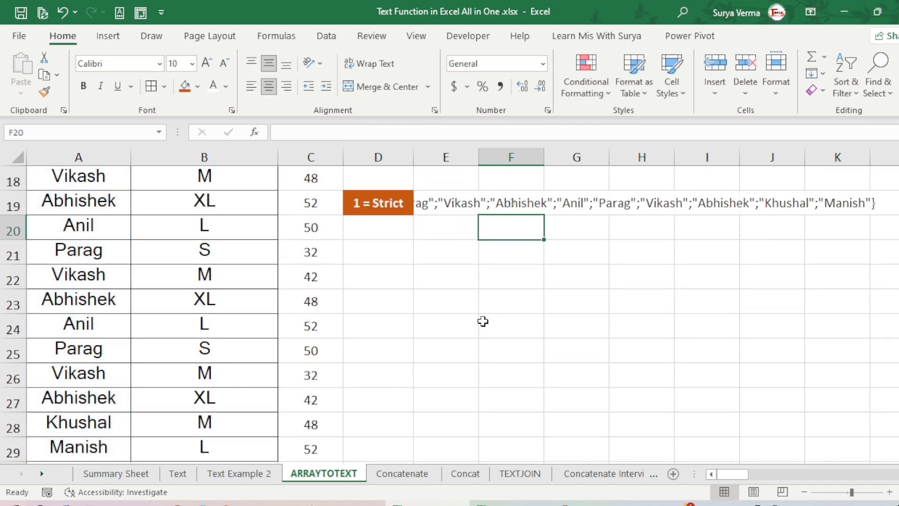
- Left-align the strict output in cell F19 and compare it with the Normal and Concise outputs
left_click(499, 207)
left_click(251, 87)
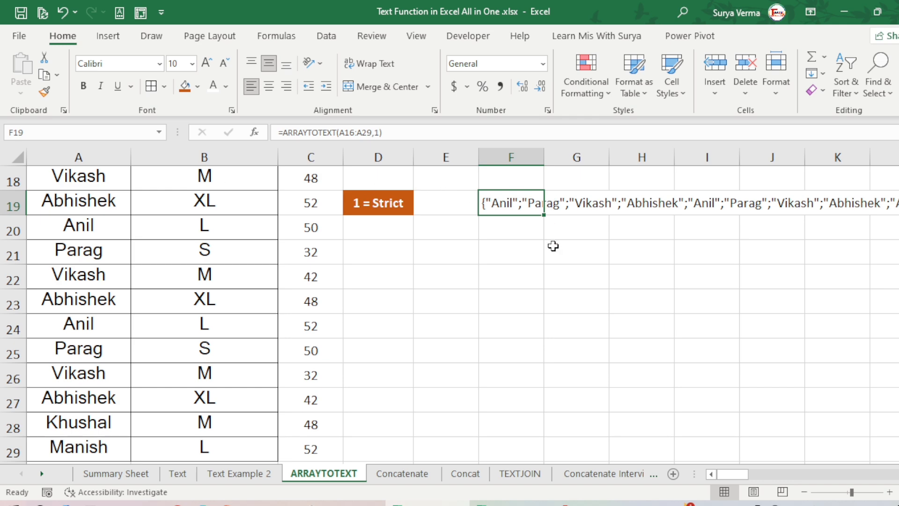
scroll(553, 246, "up", 2)
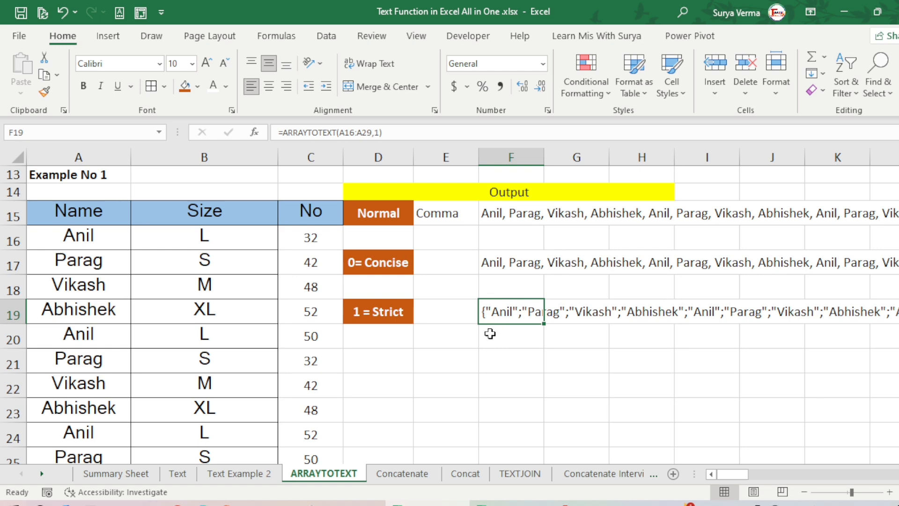
- Enter the label Numeric in cell D21, below the 1 = Strict label
left_click(381, 353)
type("N")
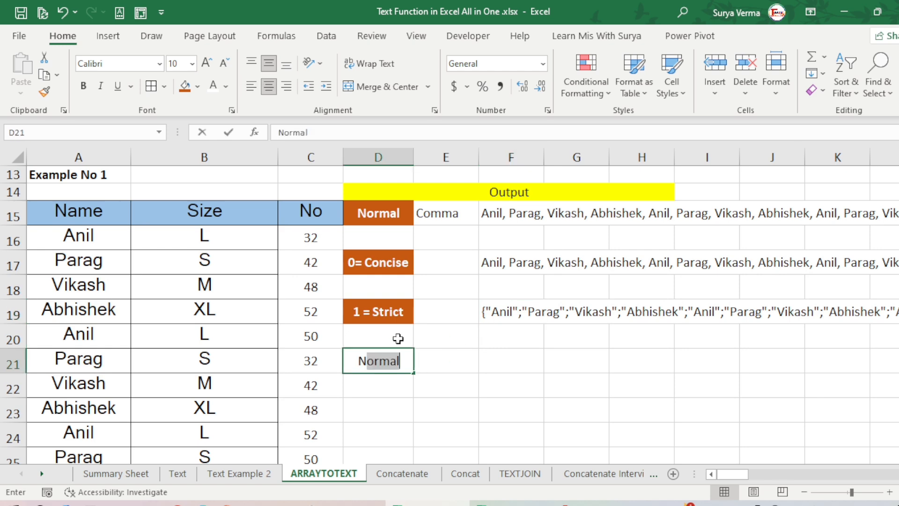
type("umeric")
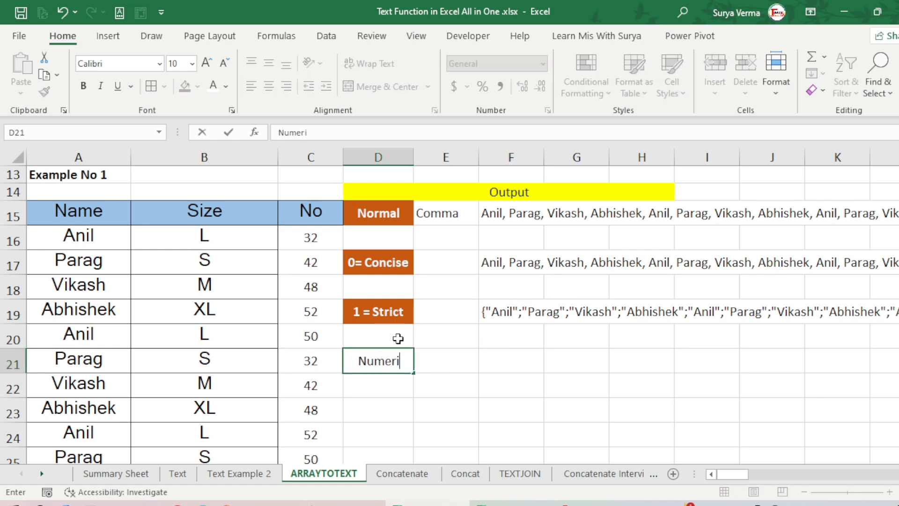
key("Return")
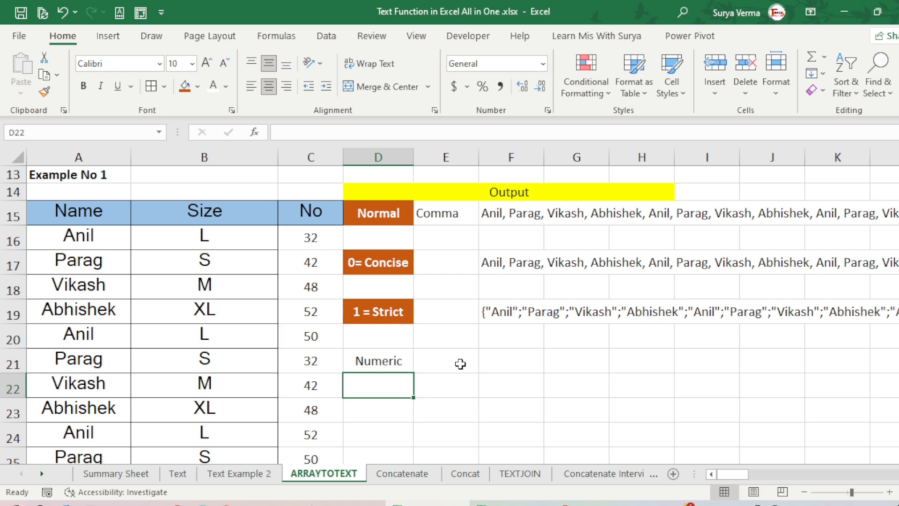
- Combine the No column values in concise format in cell E21 with the formula =ARRAYTOTEXT(C16:C29,0)
left_click(459, 364)
type("=ar")
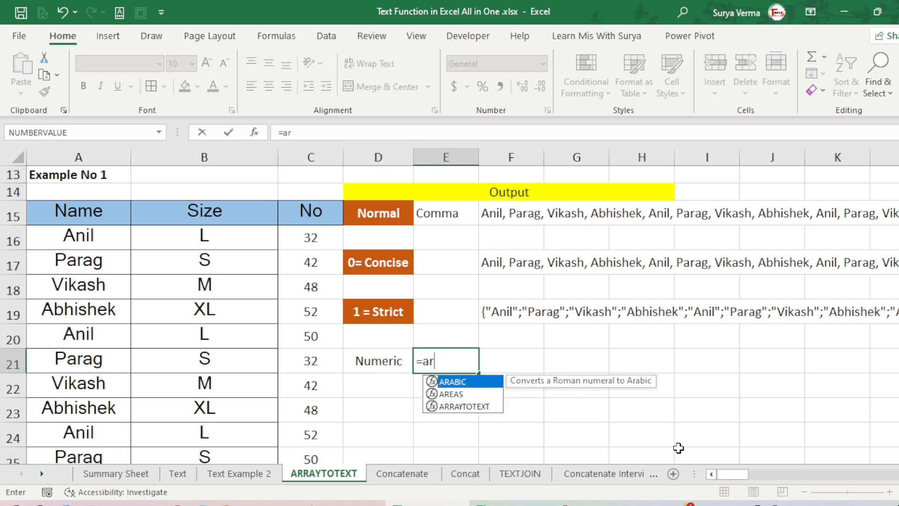
type("ra")
key("Tab")
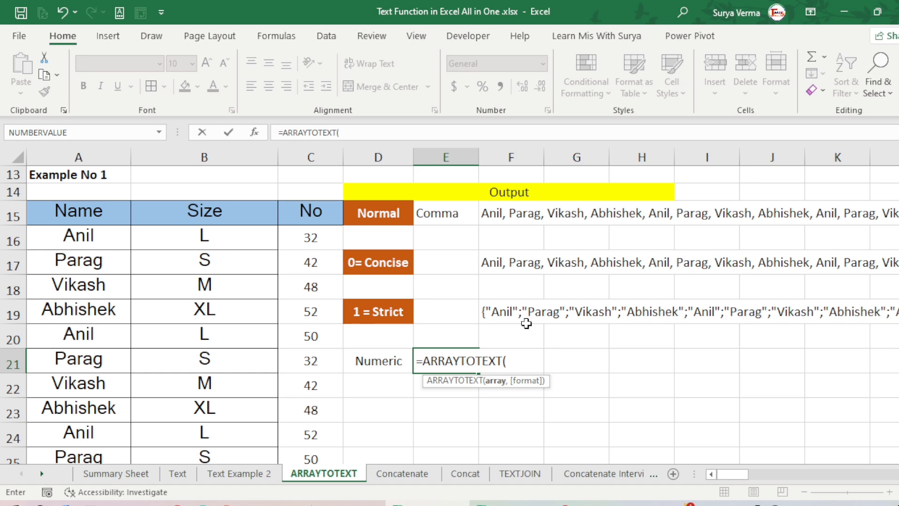
left_click(303, 233)
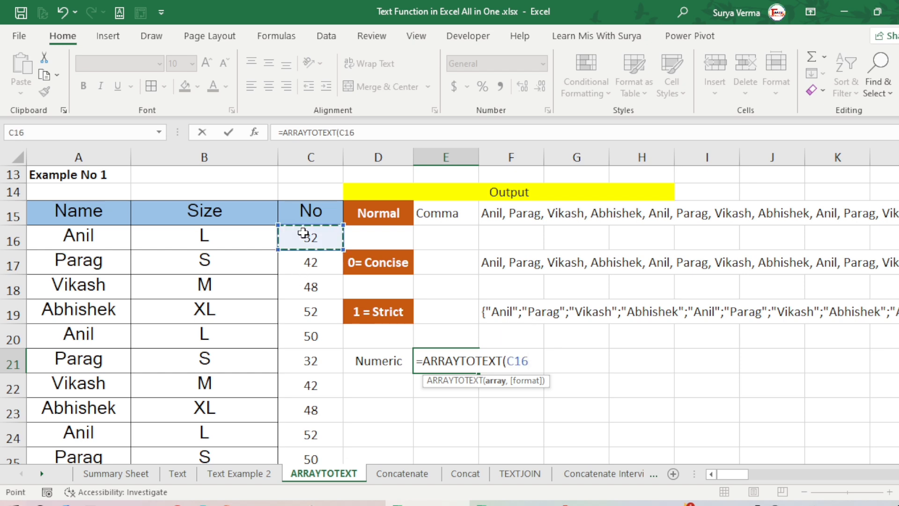
key("ctrl+shift+Down")
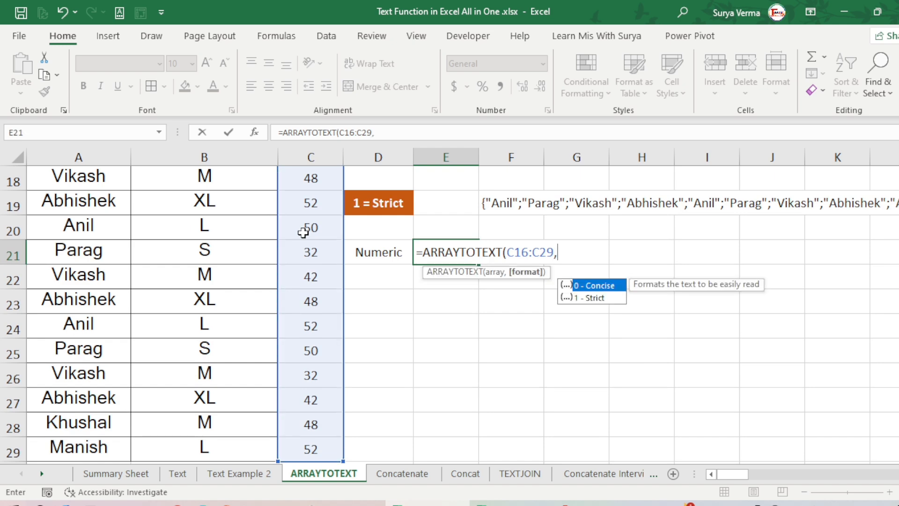
type(",0")
key("Return")
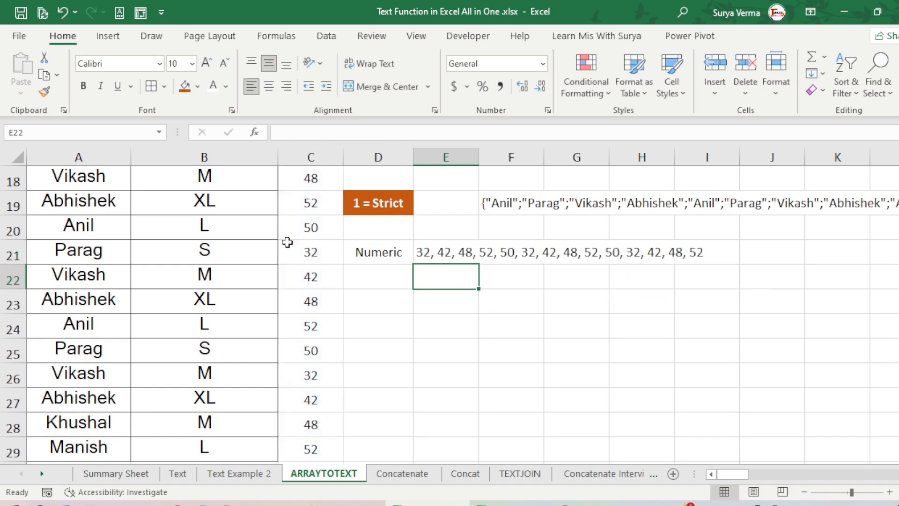
- Switch the Numeric formula in cell E21 to strict format by setting its format argument to 1
left_click(430, 246)
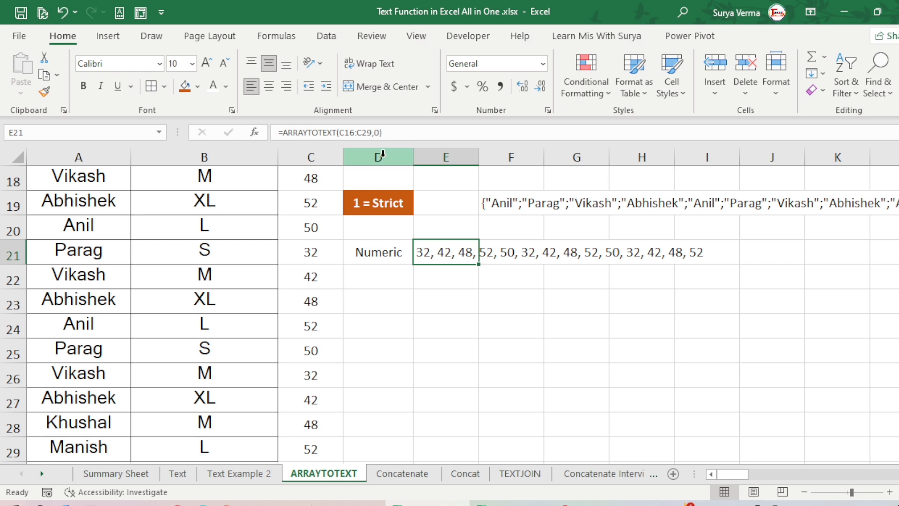
left_click(375, 133)
key("Delete")
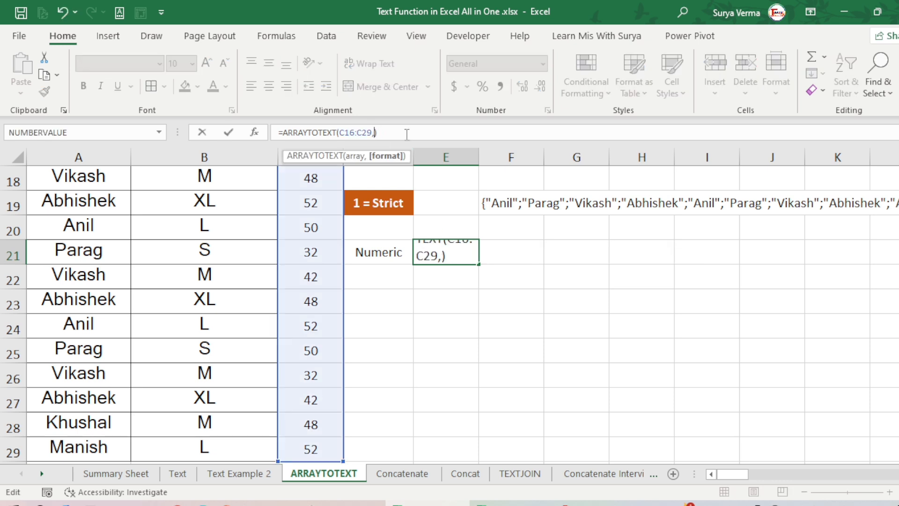
type("1")
key("Return")
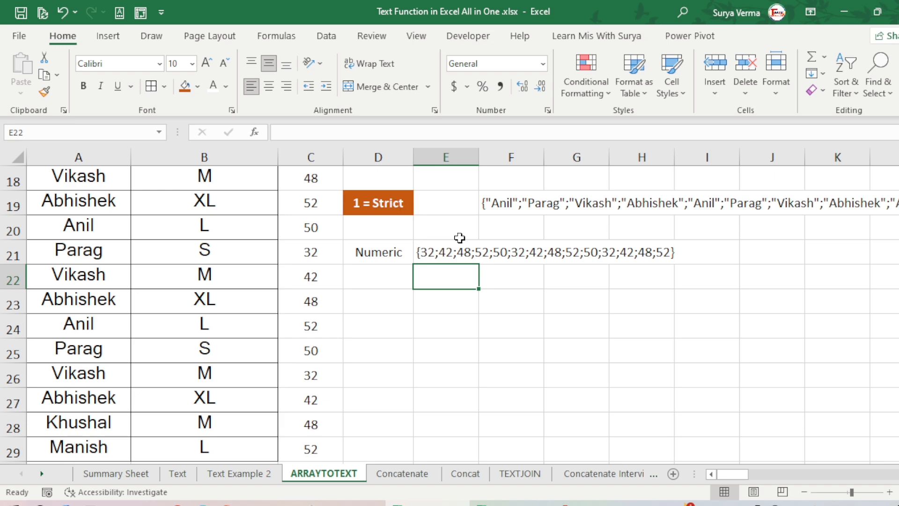
- In Example No 2, combine the names and email IDs in cell E36 with the formula =ARRAYTOTEXT(A36:B39)
scroll(463, 238, "up", 2)
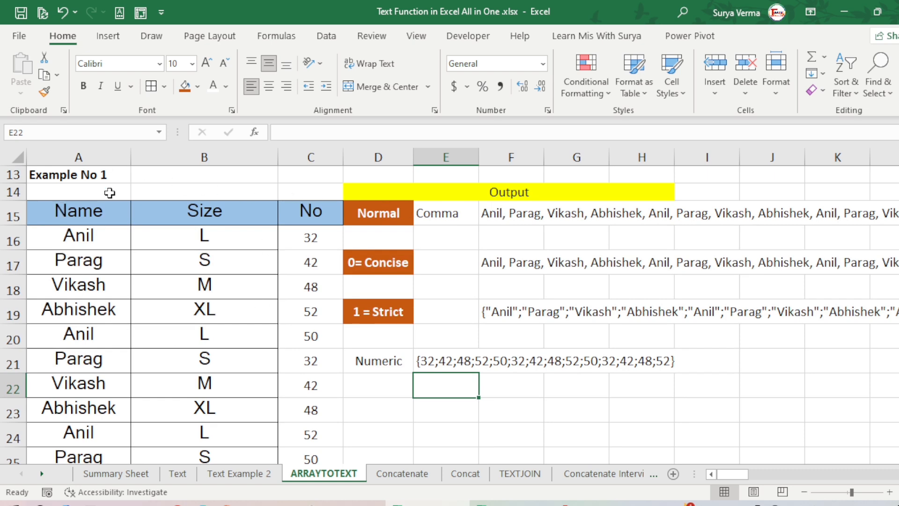
left_click(82, 211)
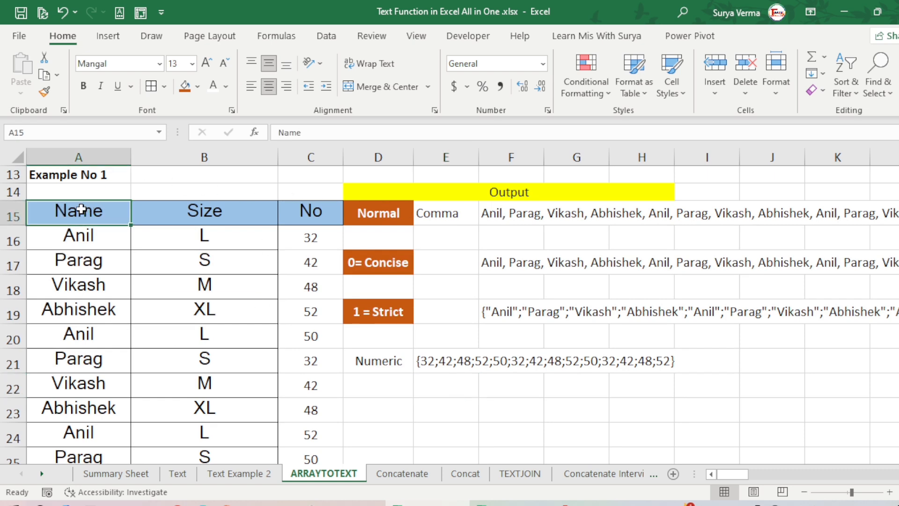
scroll(81, 211, "down", 7)
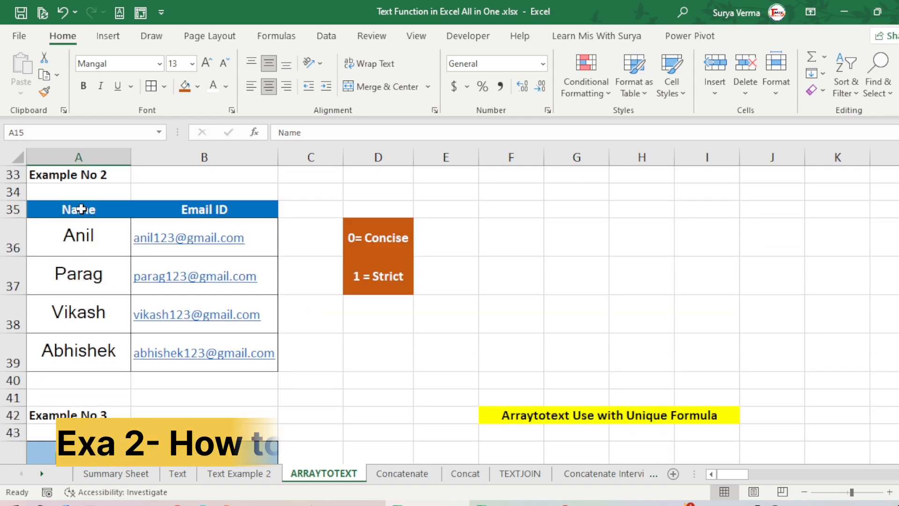
scroll(81, 210, "up", 2)
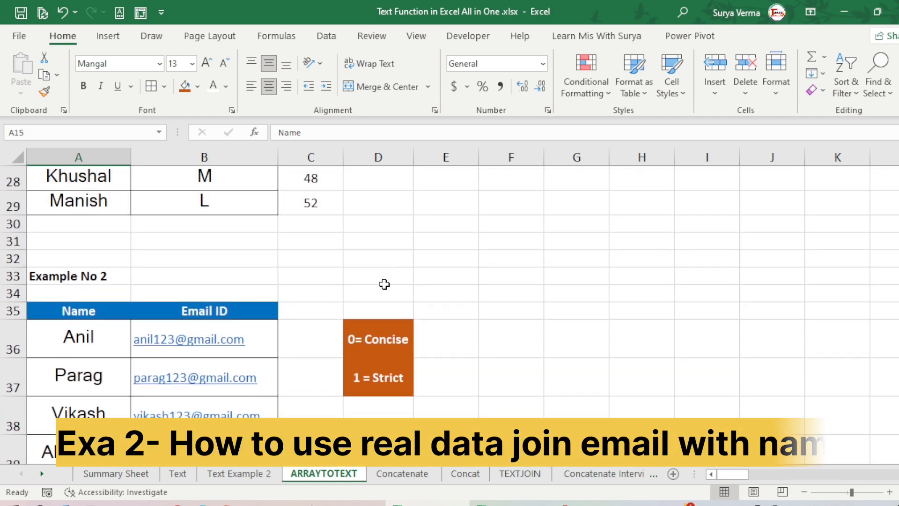
left_click(455, 307)
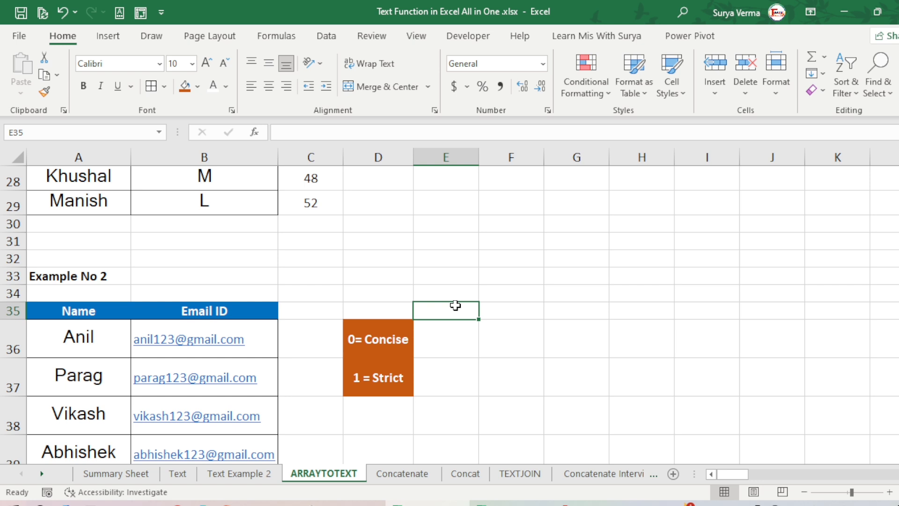
left_click(445, 342)
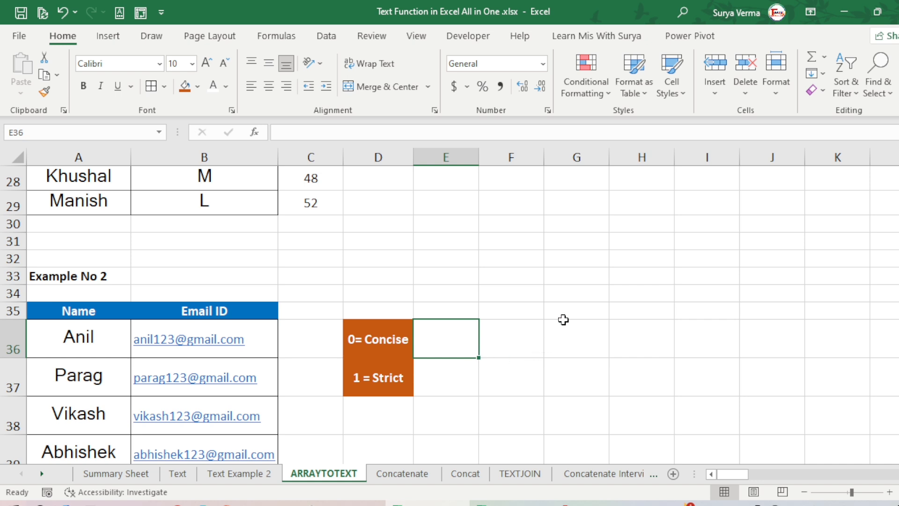
type("=ar")
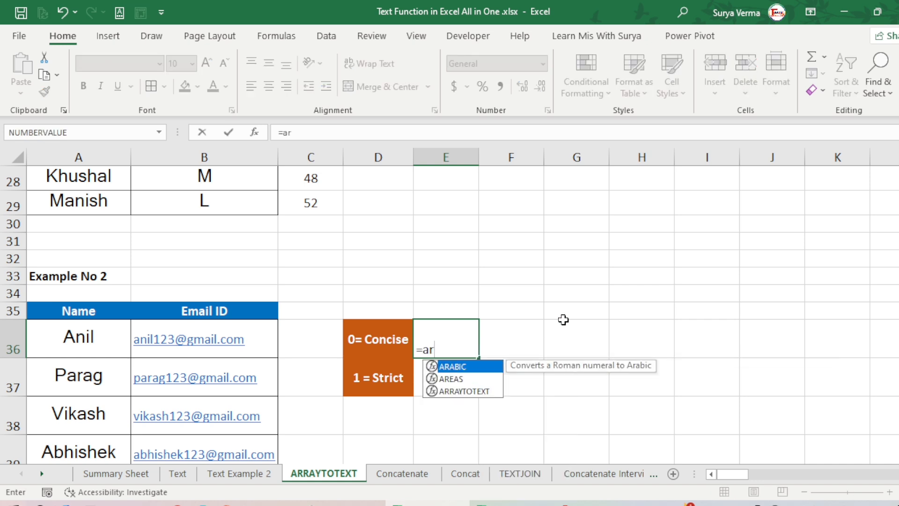
type("r")
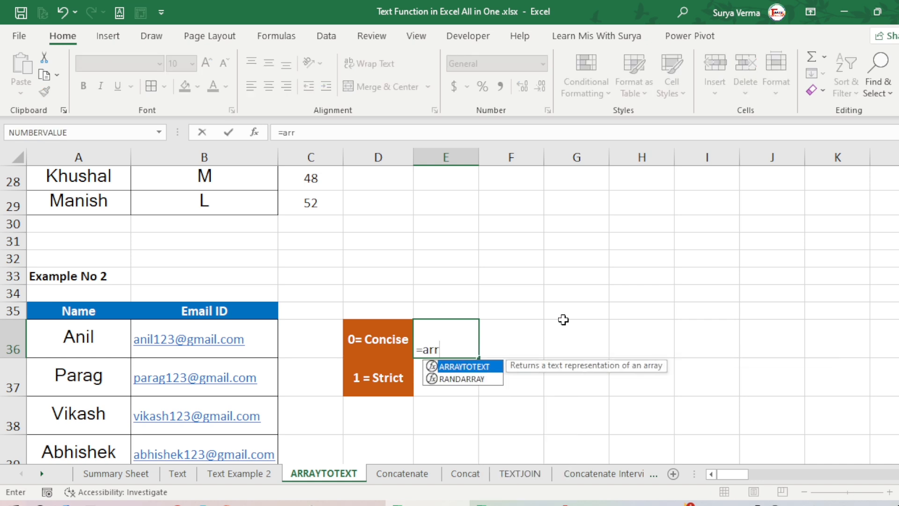
key("Tab")
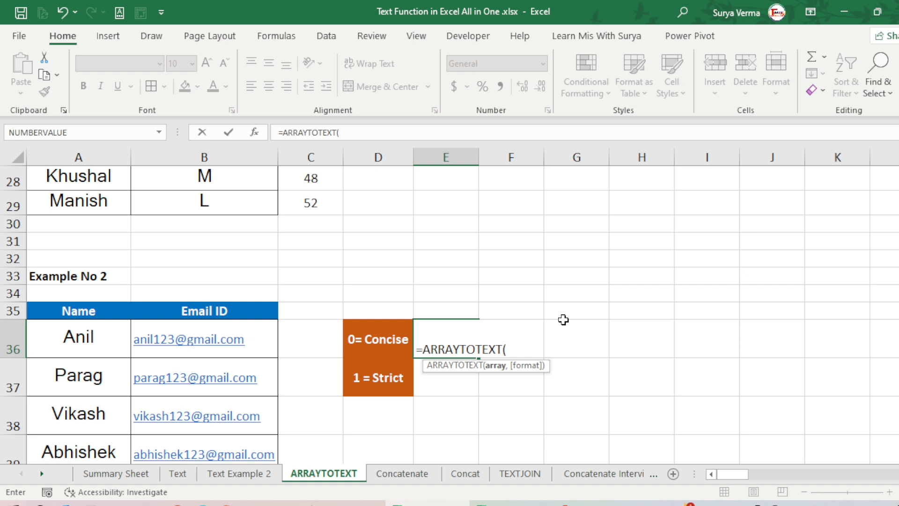
left_click(75, 336)
key("shift+Right")
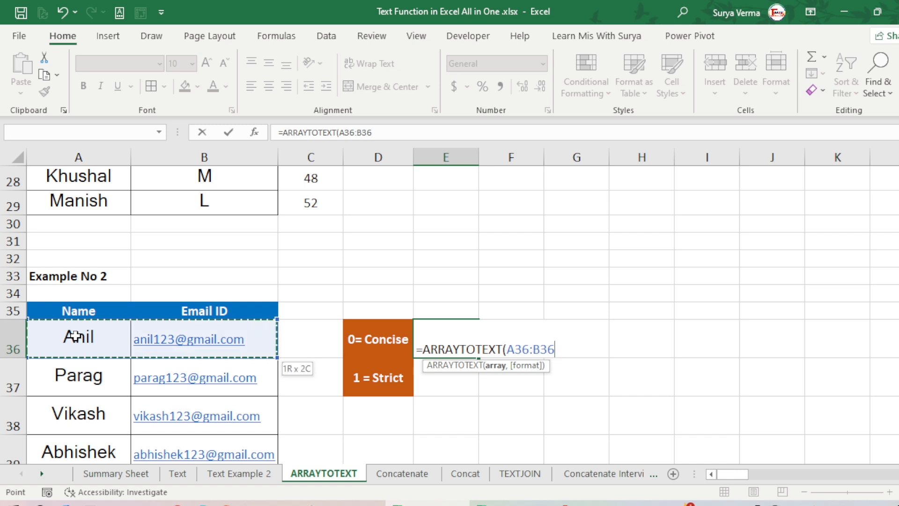
key("ctrl+shift+Down")
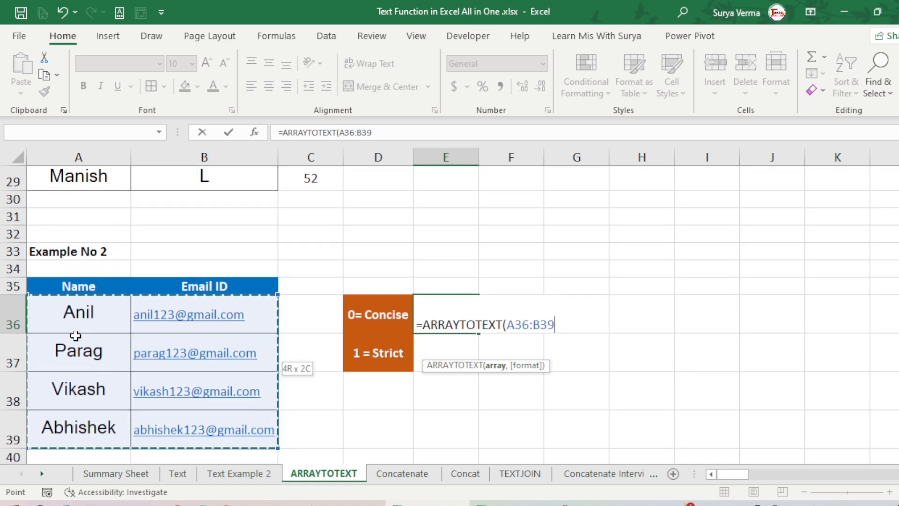
type(",")
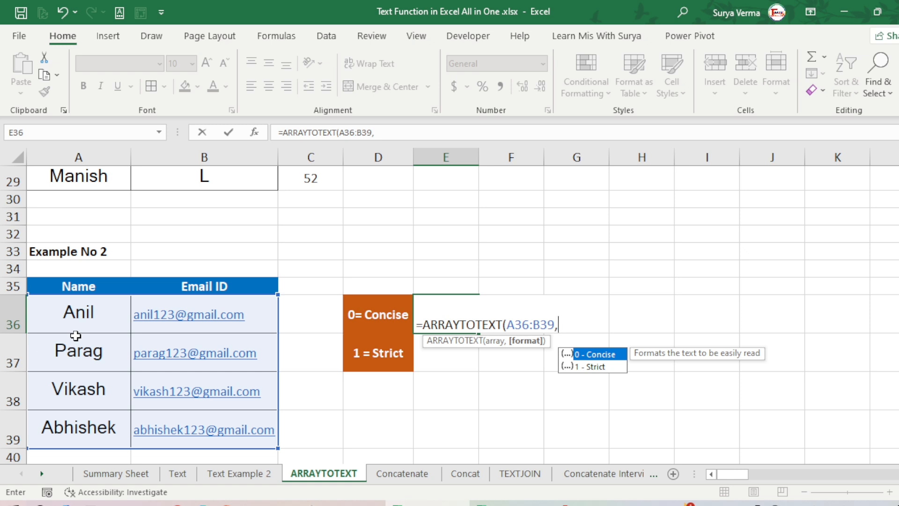
key("BackSpace")
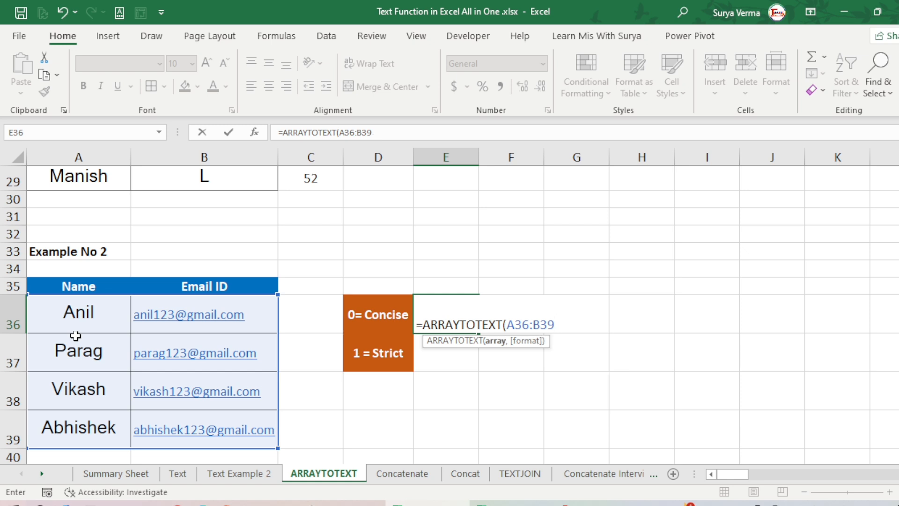
key("Return")
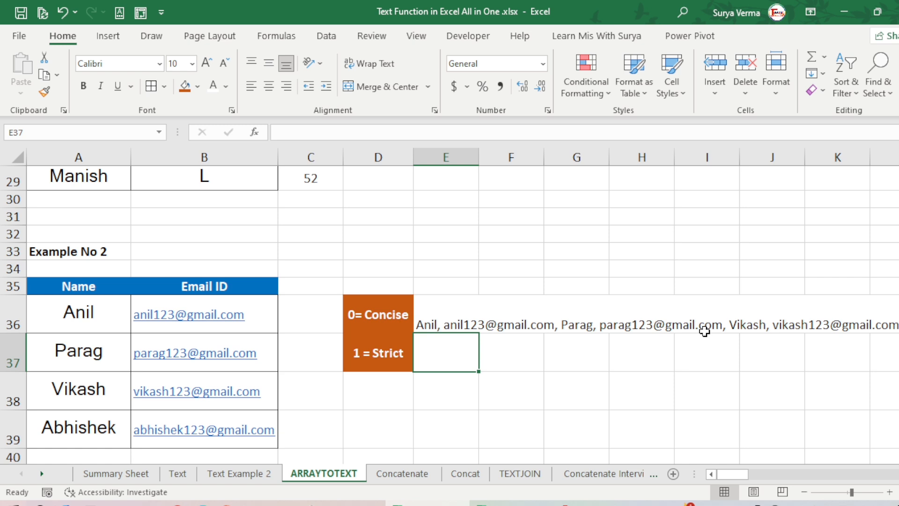
left_click(430, 324)
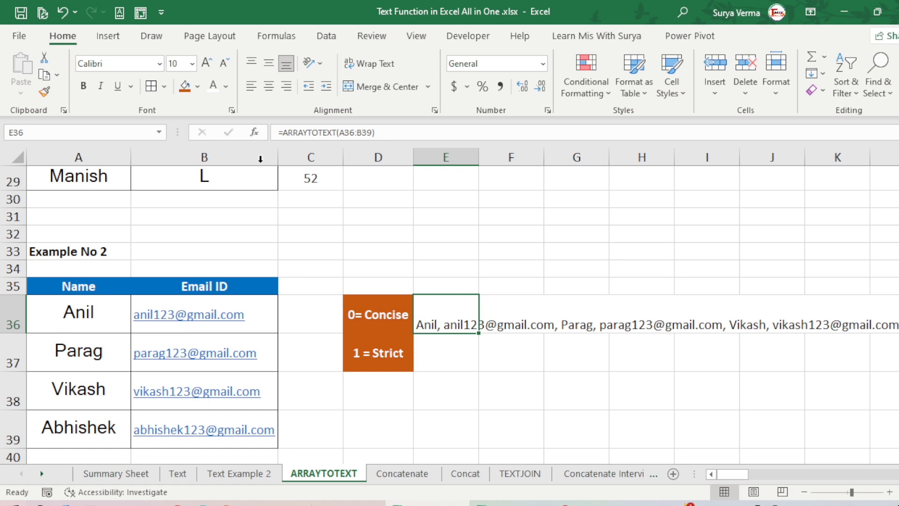
- Change the range in cell E36's ARRAYTOTEXT formula to B36:B39 so it combines only the email IDs
left_click(345, 134)
key("BackSpace")
type("B")
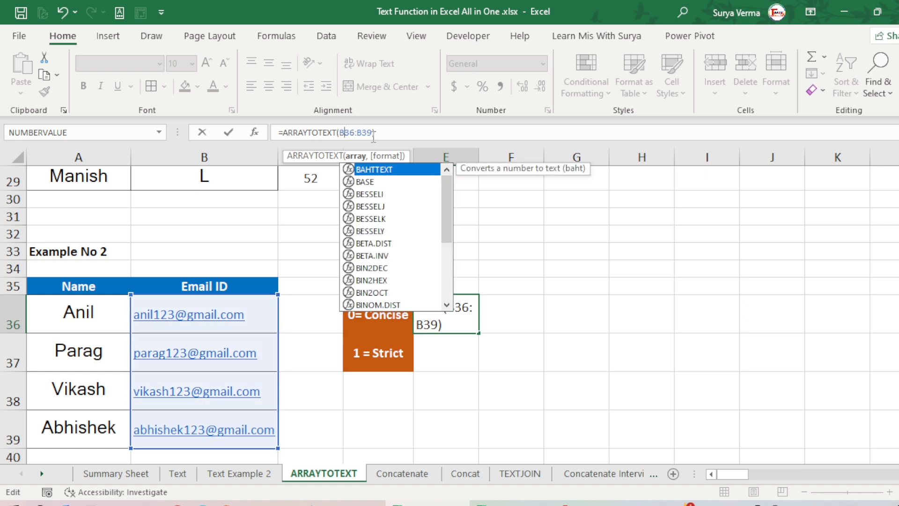
key("Return")
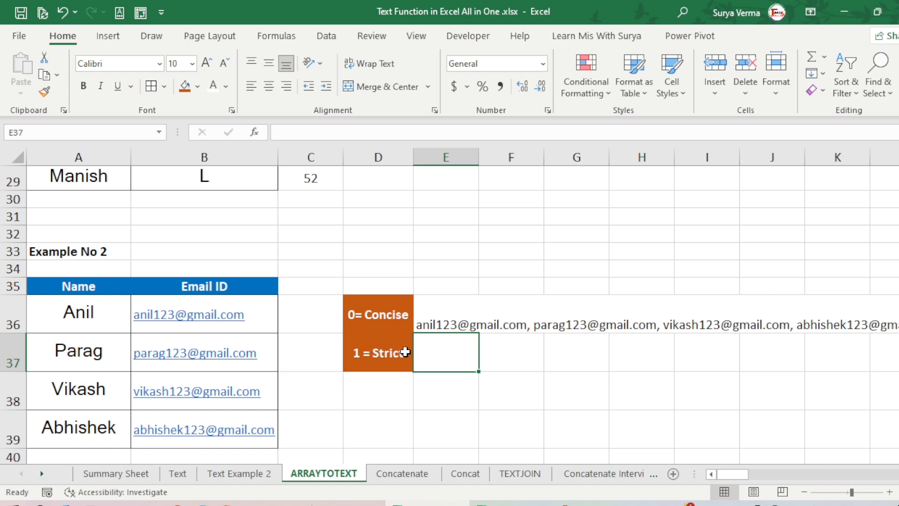
- Combine the email IDs in strict format in cell E37 with the formula =ARRAYTOTEXT(B36:B39,1)
type("=ar")
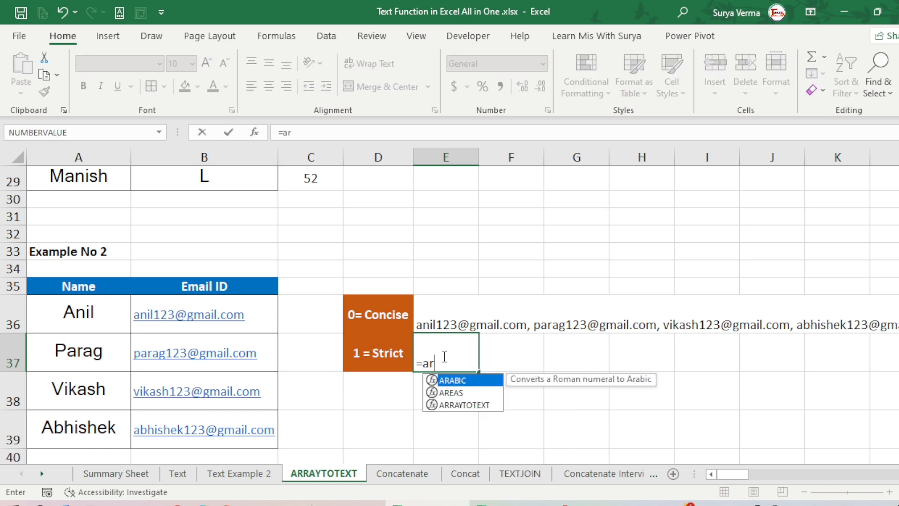
type("r")
key("Tab")
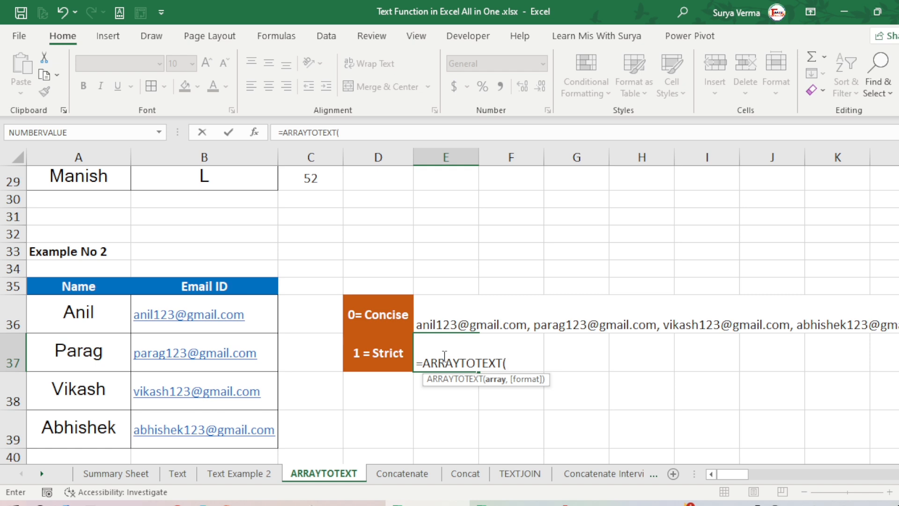
key("Left")
key("Left")
key("Left")
key("Up")
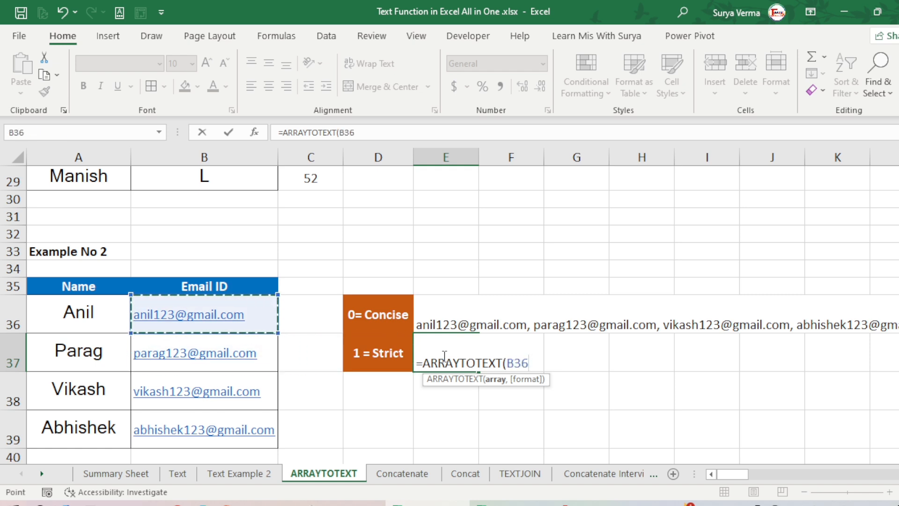
key("shift+Down")
key("shift+Down")
key("shift+Down")
type(",")
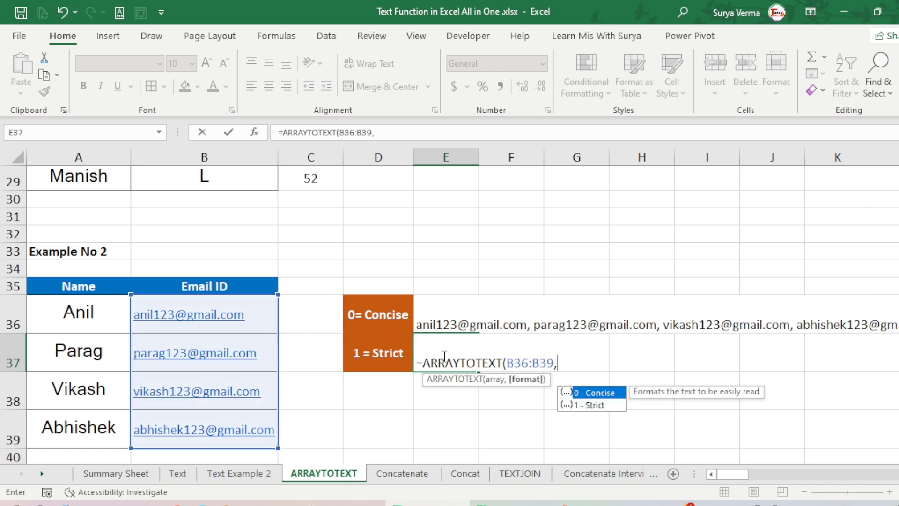
type("1)")
key("Return")
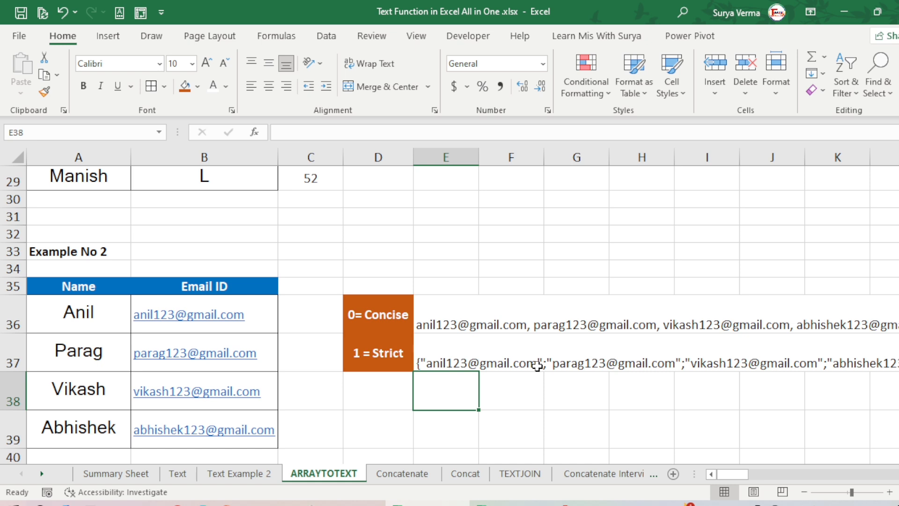
left_click(431, 327)
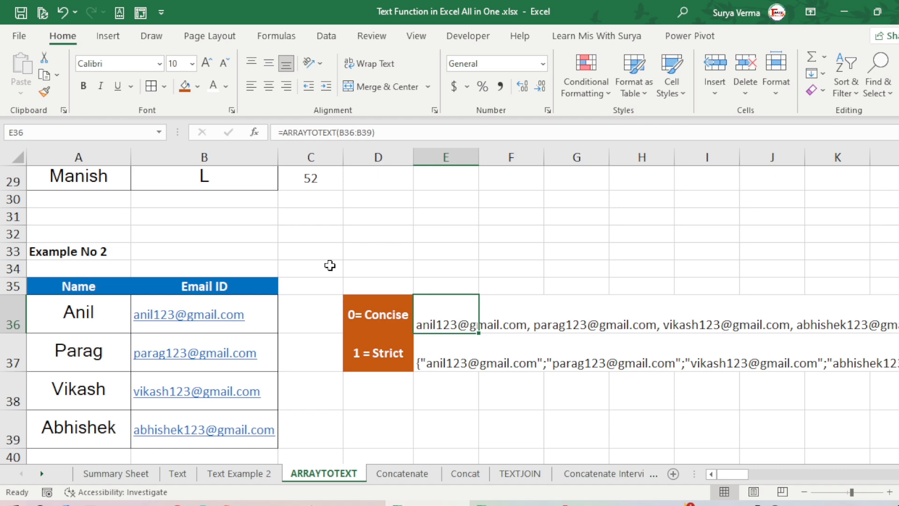
- Look through the Name and Size table of Example No 3, down to its last row, for repeated entries
left_click(329, 287)
scroll(342, 286, "down", 2)
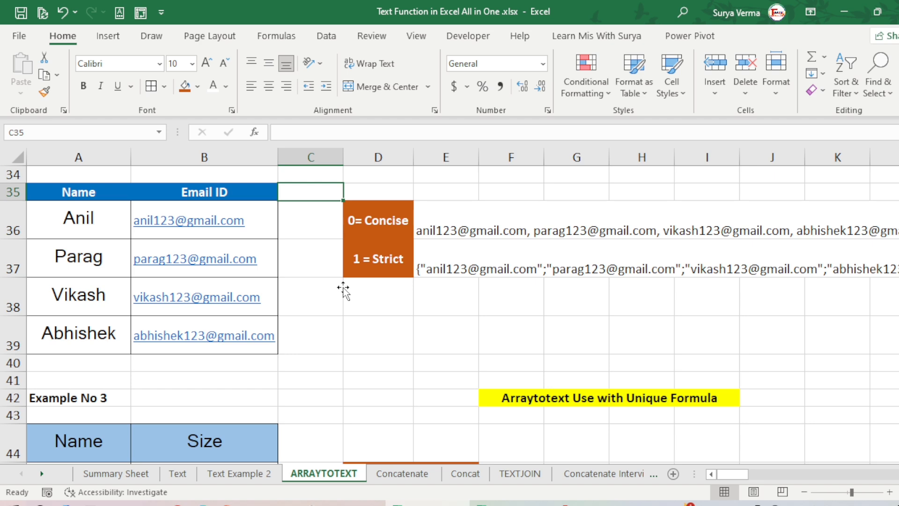
scroll(343, 290, "down", 2)
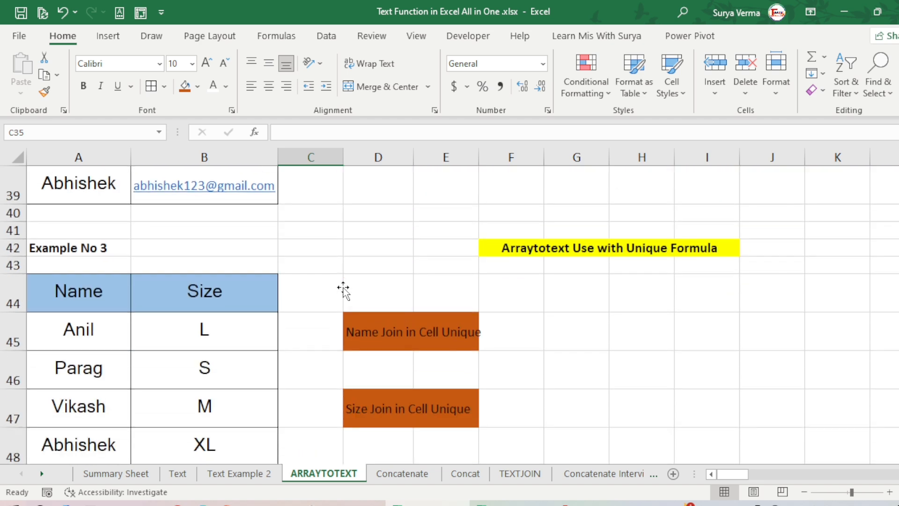
left_click(596, 320)
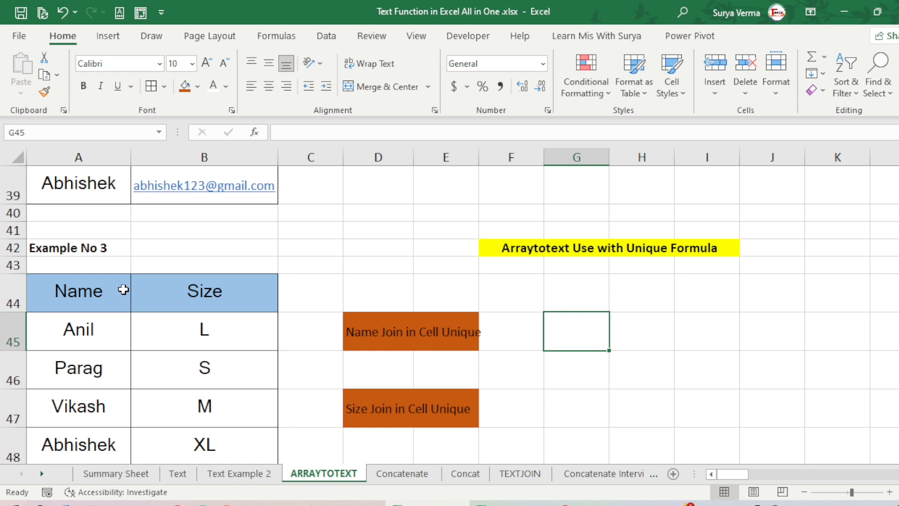
left_click(94, 329)
scroll(93, 338, "down", 2)
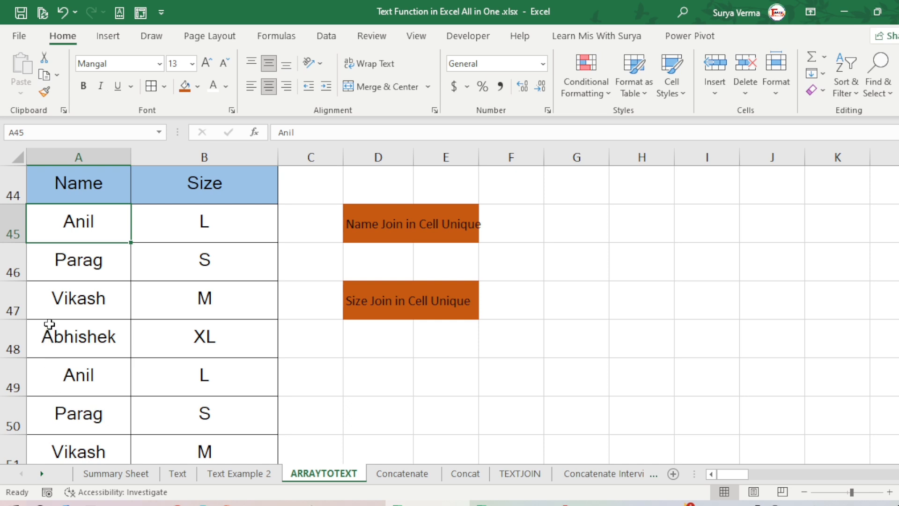
scroll(63, 399, "down", 2)
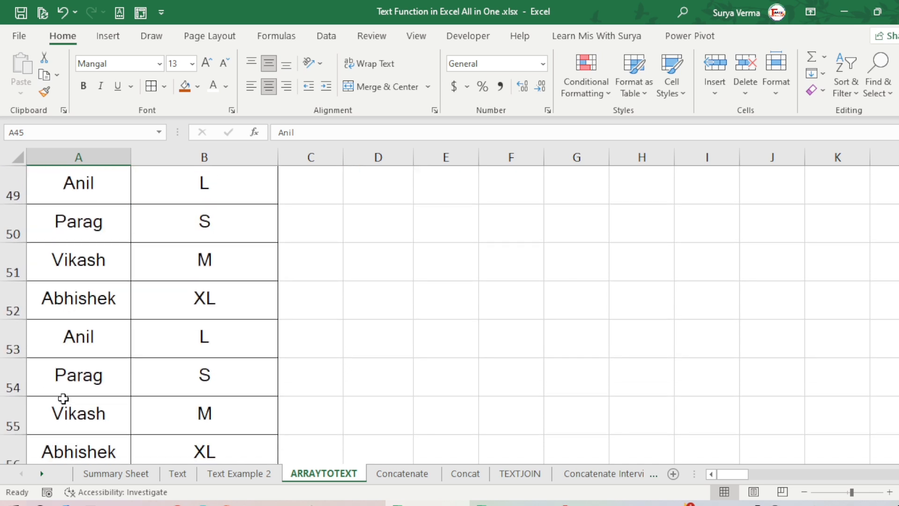
scroll(63, 398, "down", 2)
scroll(147, 351, "up", 4)
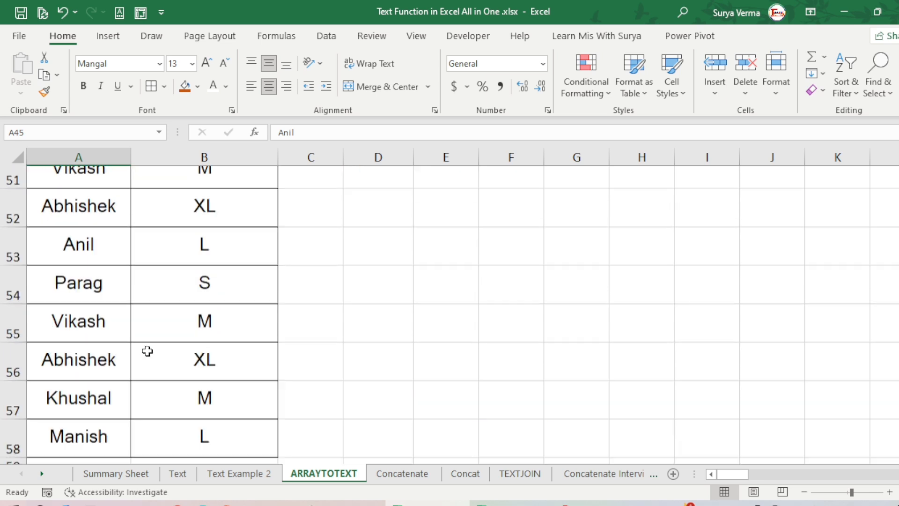
scroll(147, 351, "up", 2)
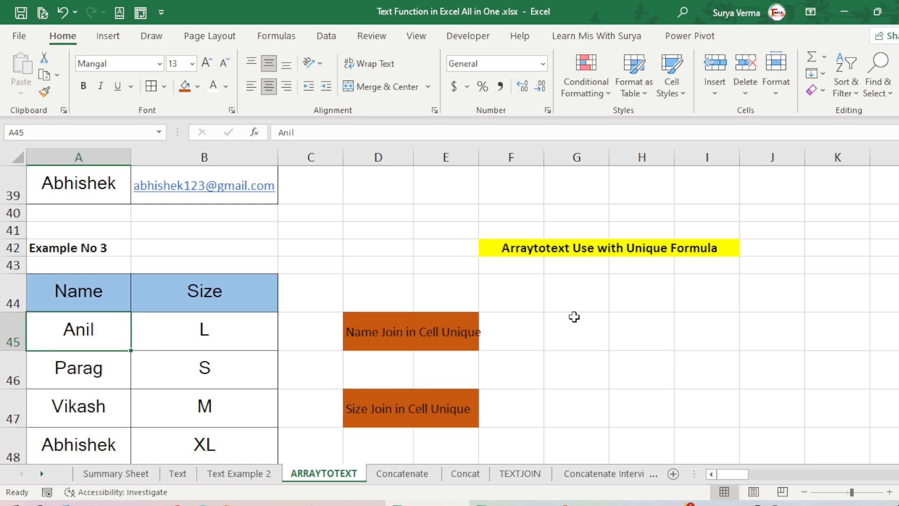
- Extract the unique names of Example No 3 in cell F45 with the formula =UNIQUE(A45:A58,FALSE)
left_click(525, 322)
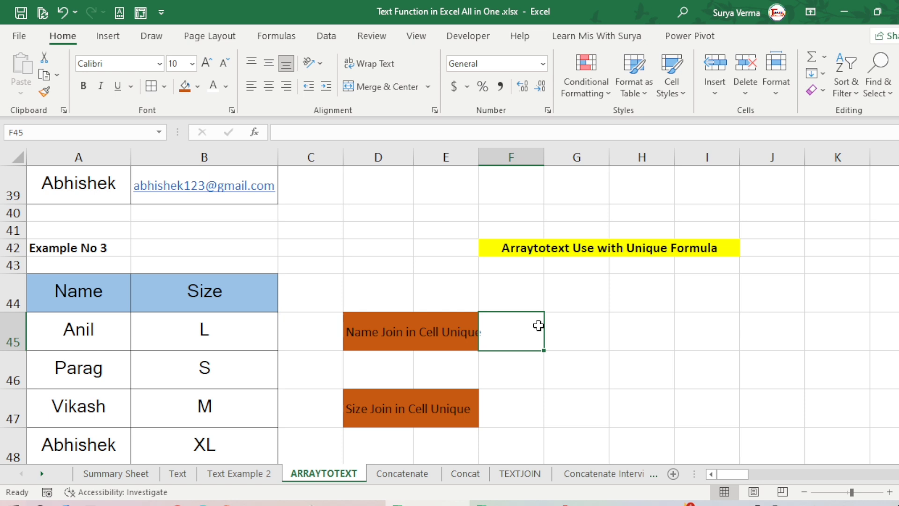
type("=")
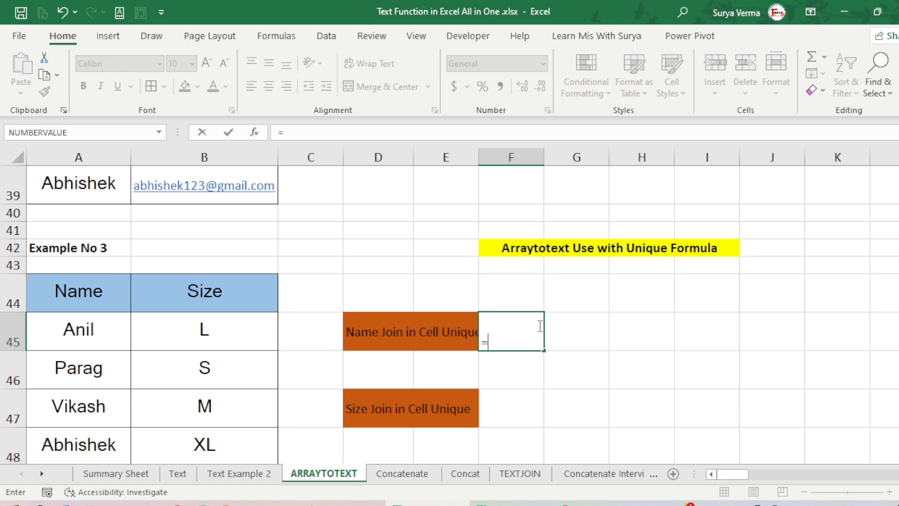
type("unq")
key("BackSpace")
type("i")
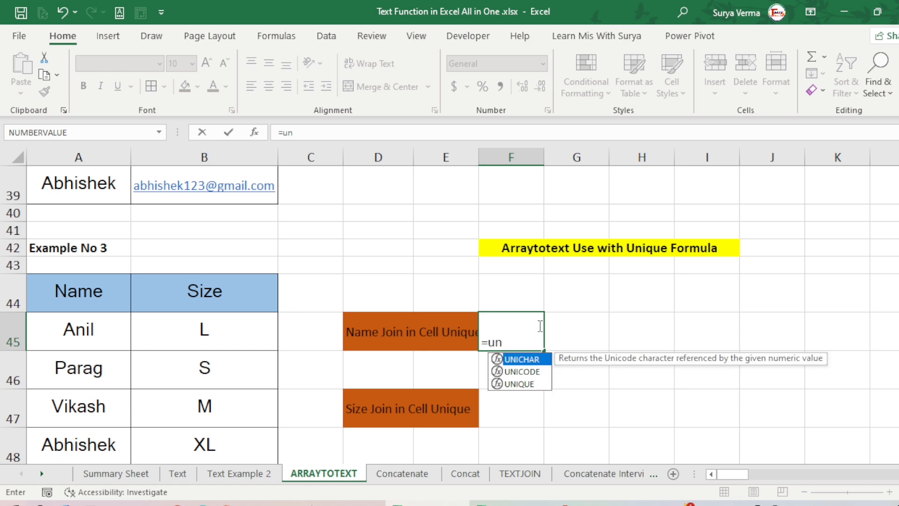
type("q")
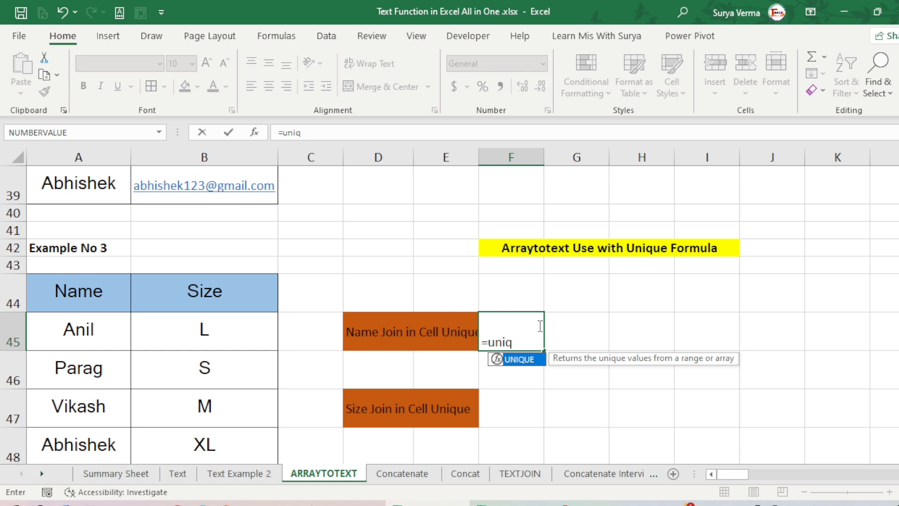
key("Tab")
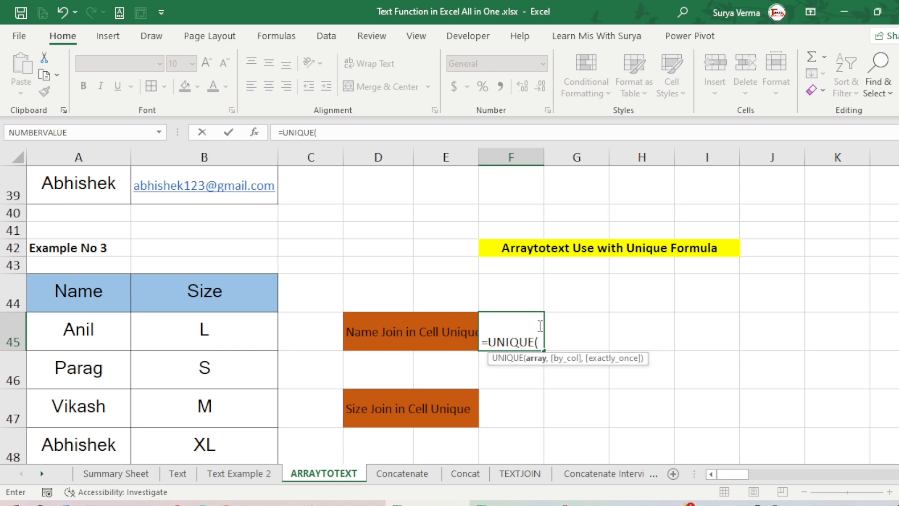
left_click(104, 323)
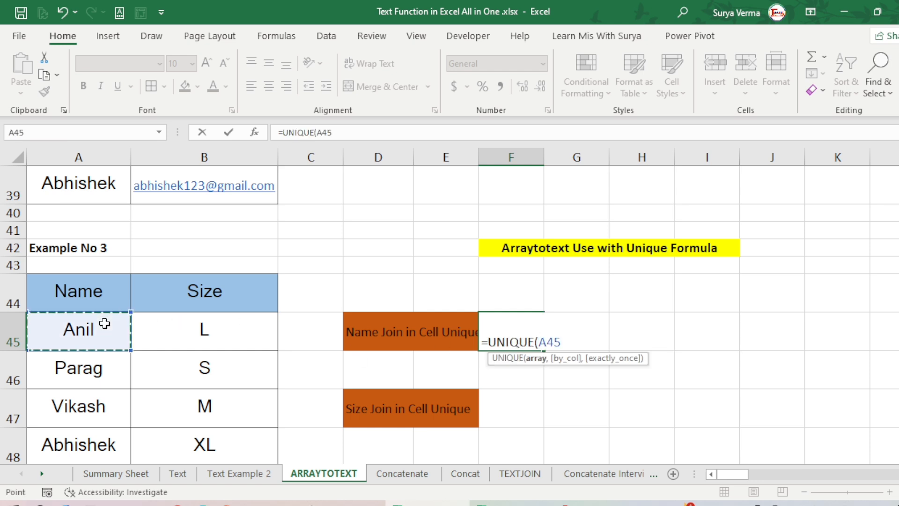
key("ctrl+shift+Down")
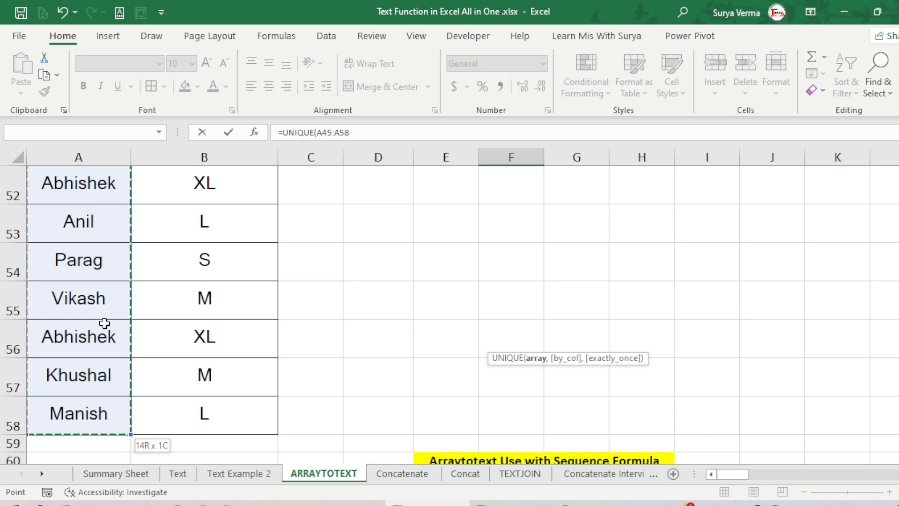
type(",")
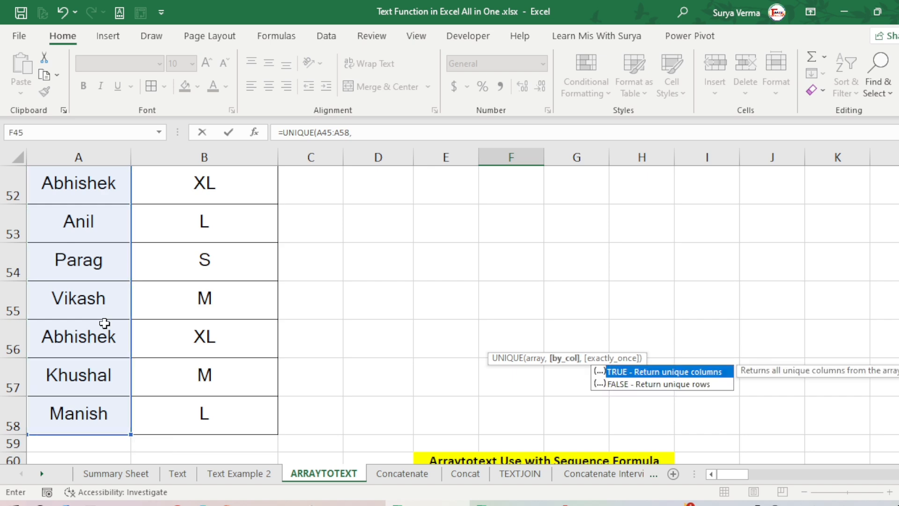
scroll(140, 327, "up", 3)
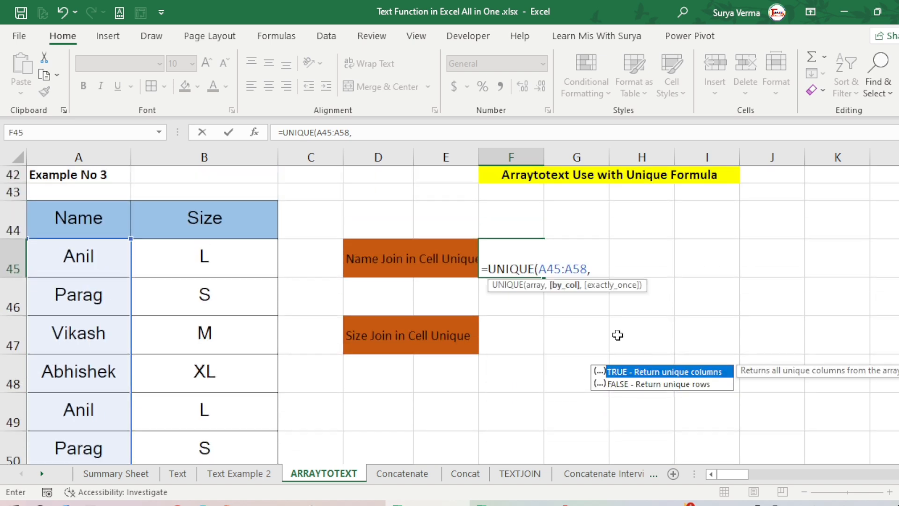
key("Escape")
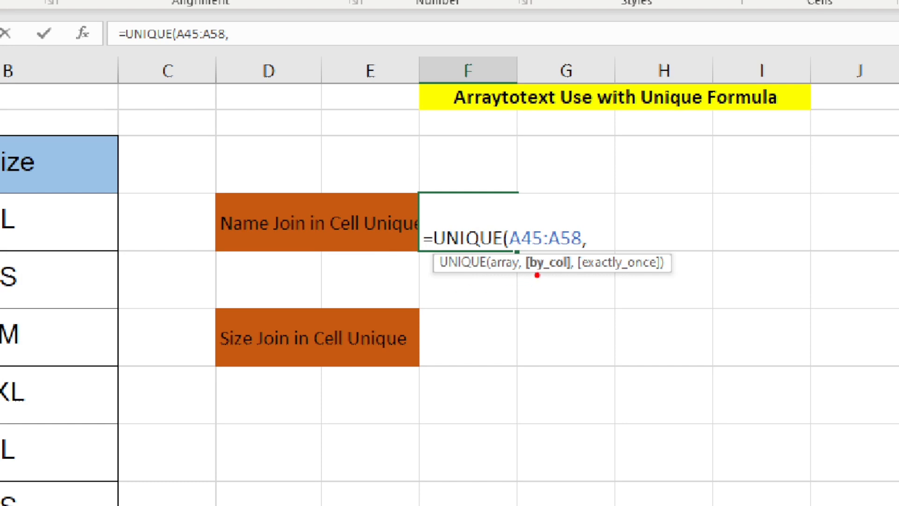
left_click_drag(537, 274, 637, 278)
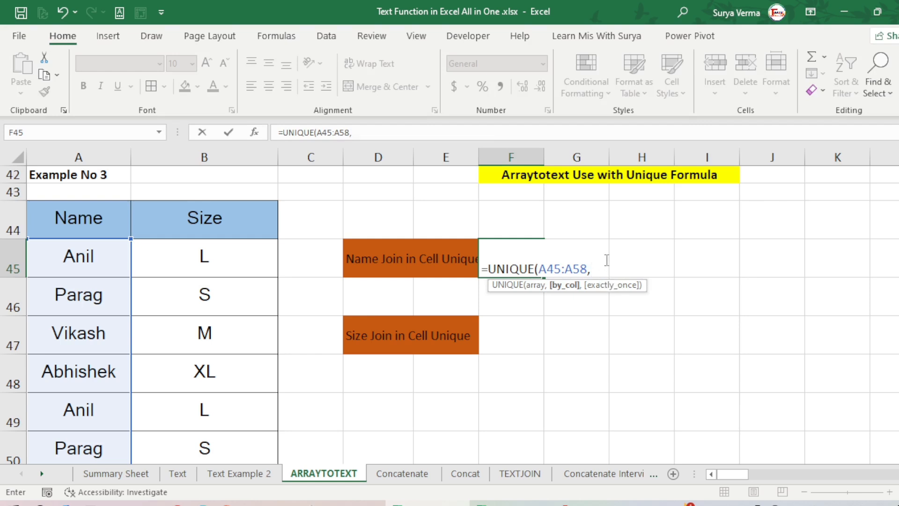
key("BackSpace")
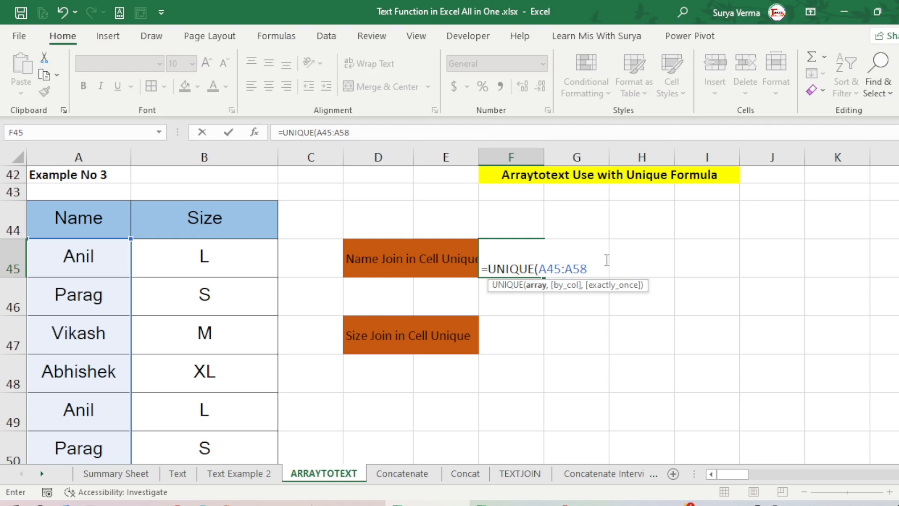
type(",")
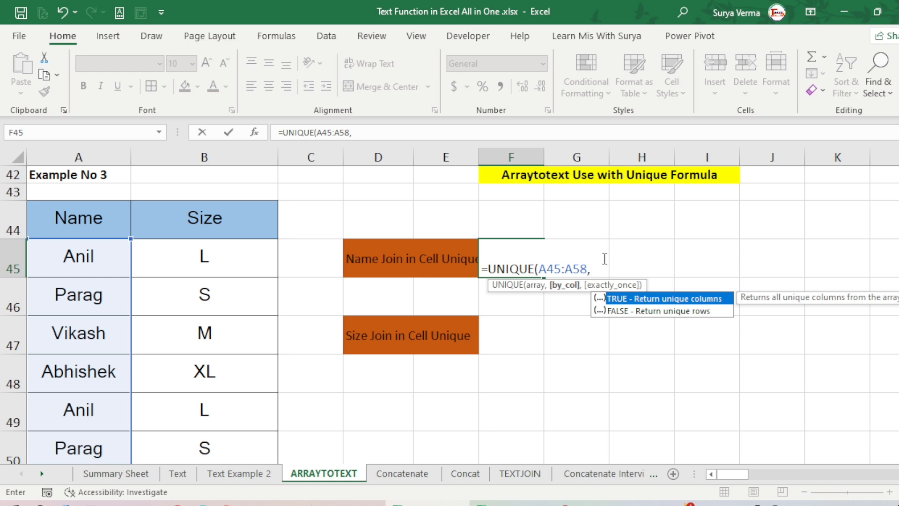
type("false)")
key("Return")
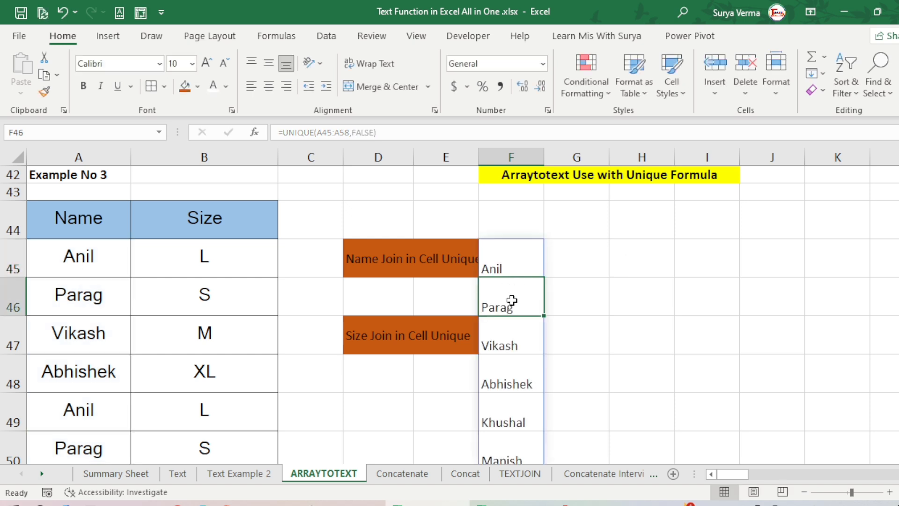
- Wrap cell F45's UNIQUE formula in ARRAYTOTEXT to join the distinct names in one cell: =ARRAYTOTEXT(UNIQUE(A45:A58,FALSE))
scroll(503, 377, "down", 2)
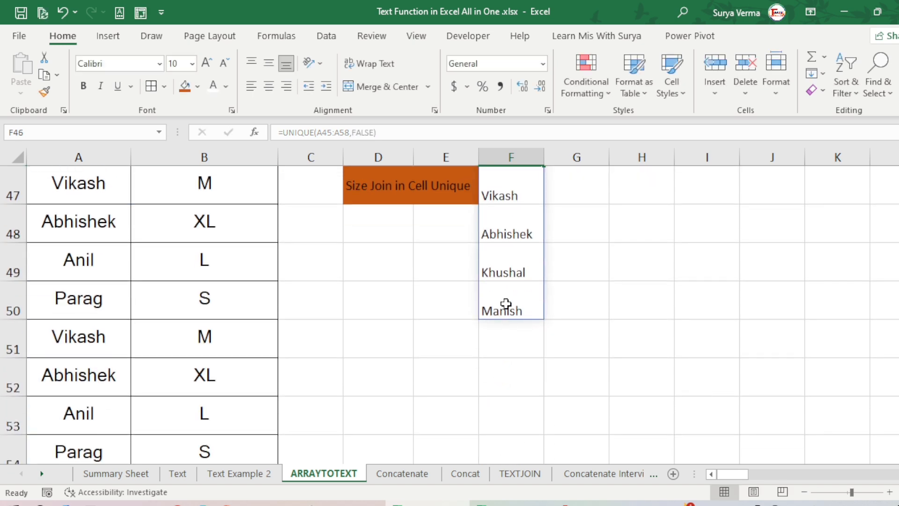
scroll(506, 303, "up", 2)
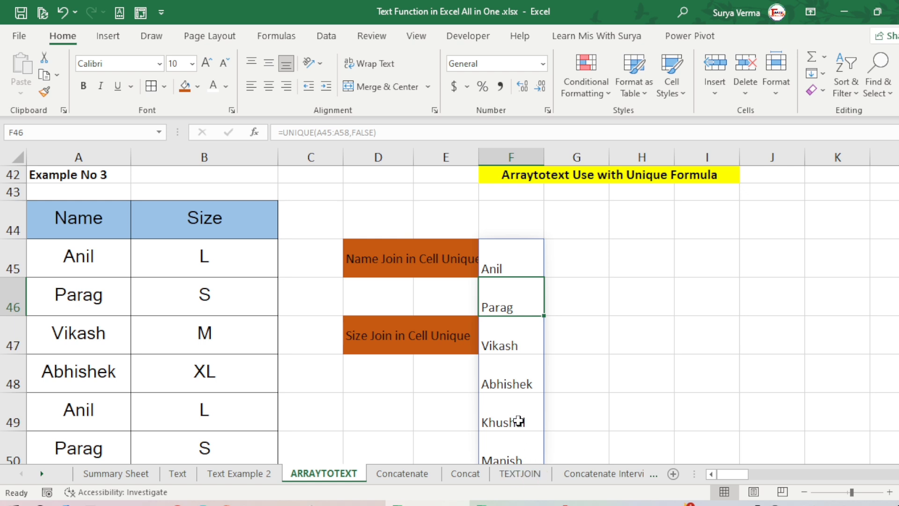
left_click(516, 264)
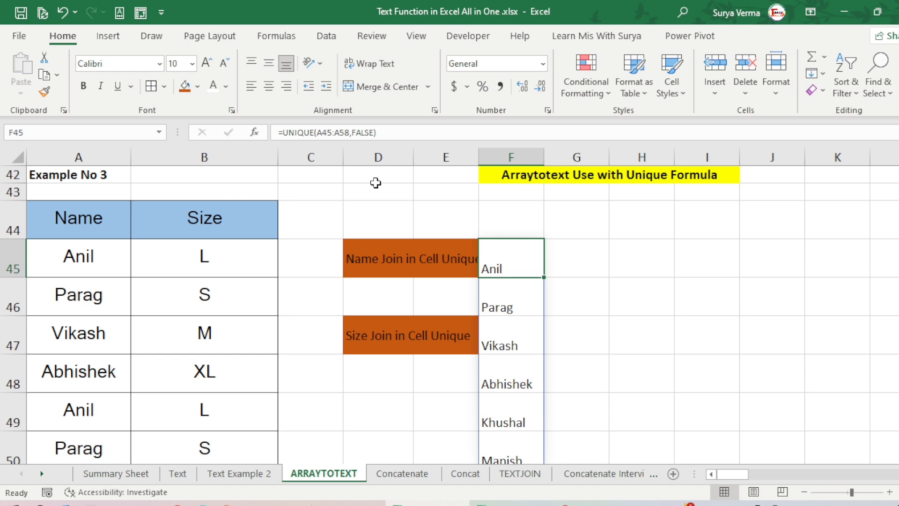
left_click(282, 132)
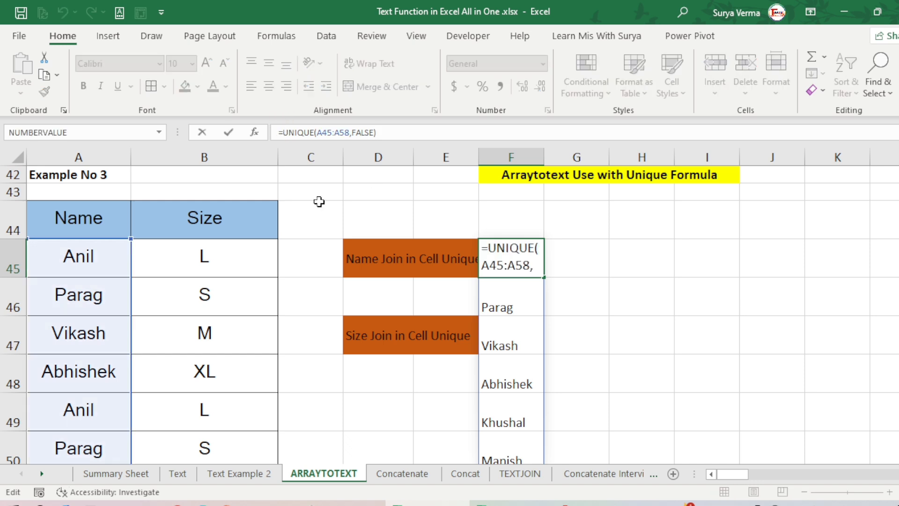
scroll(499, 372, "down", 2)
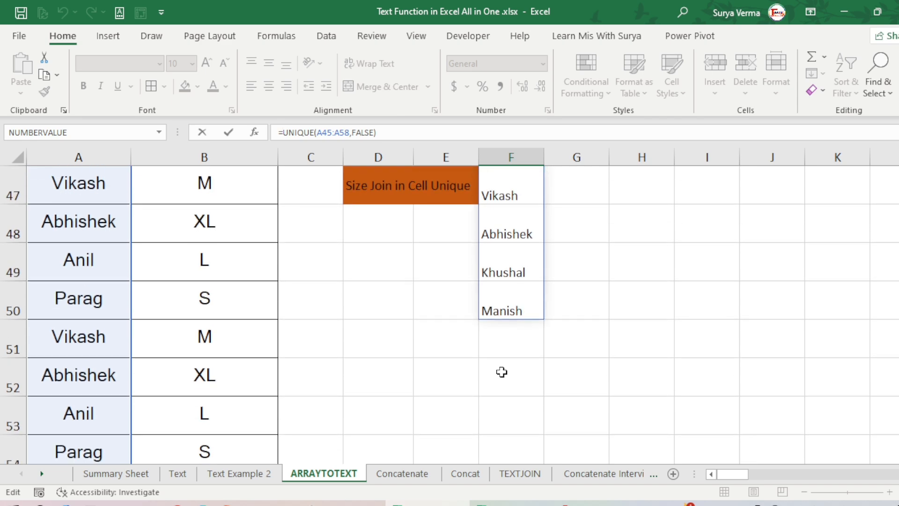
scroll(501, 372, "up", 3)
type("arr")
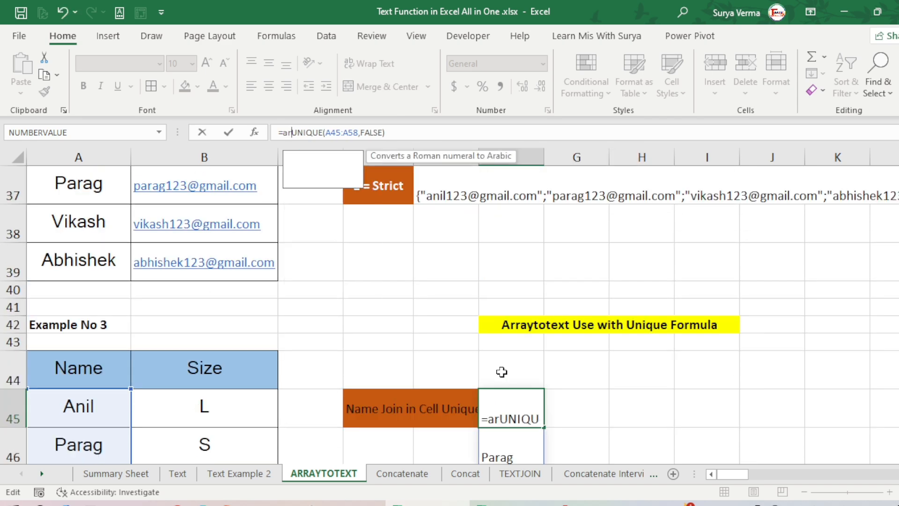
key("Tab")
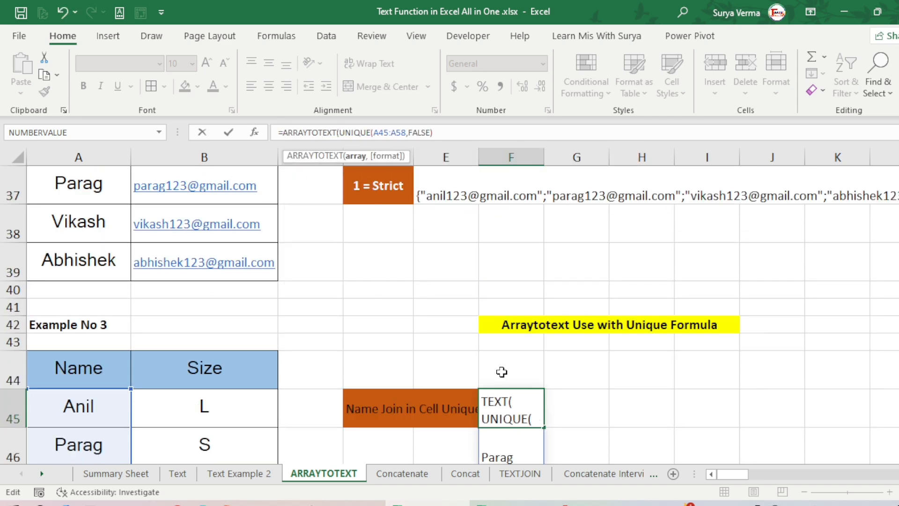
left_click(468, 136)
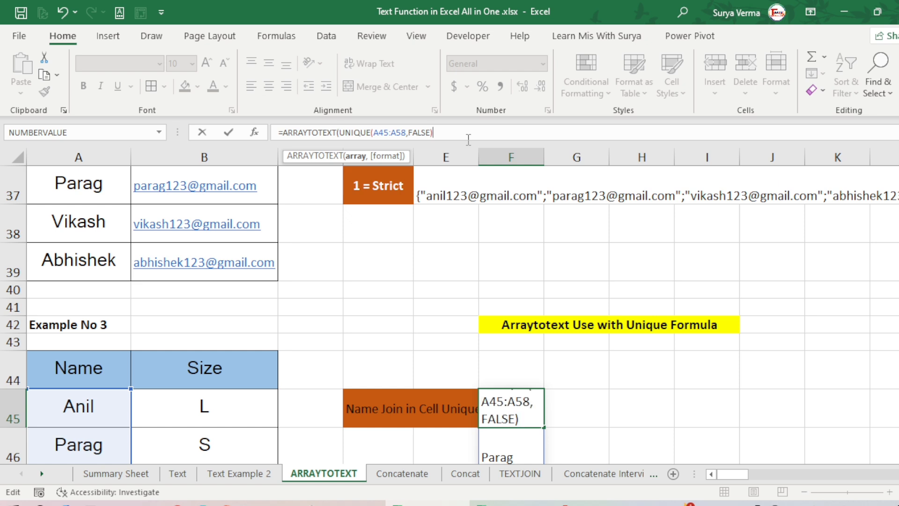
type(")")
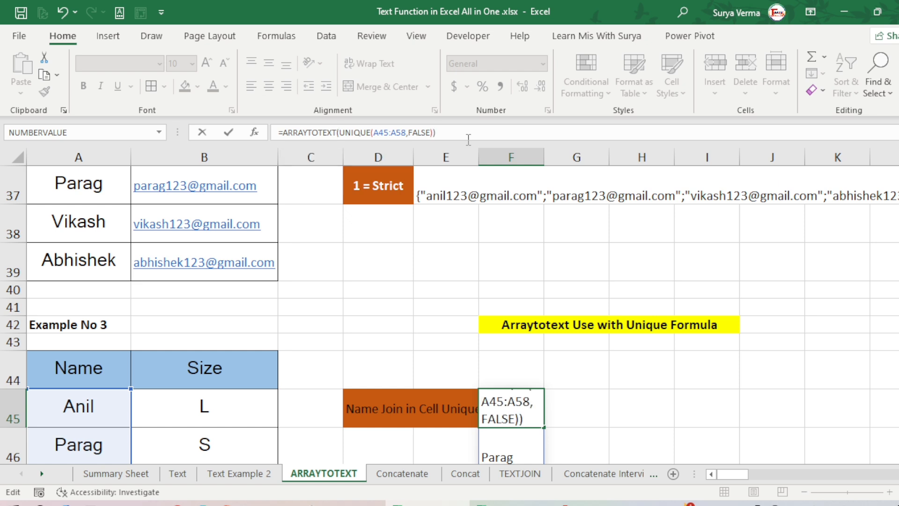
key("Return")
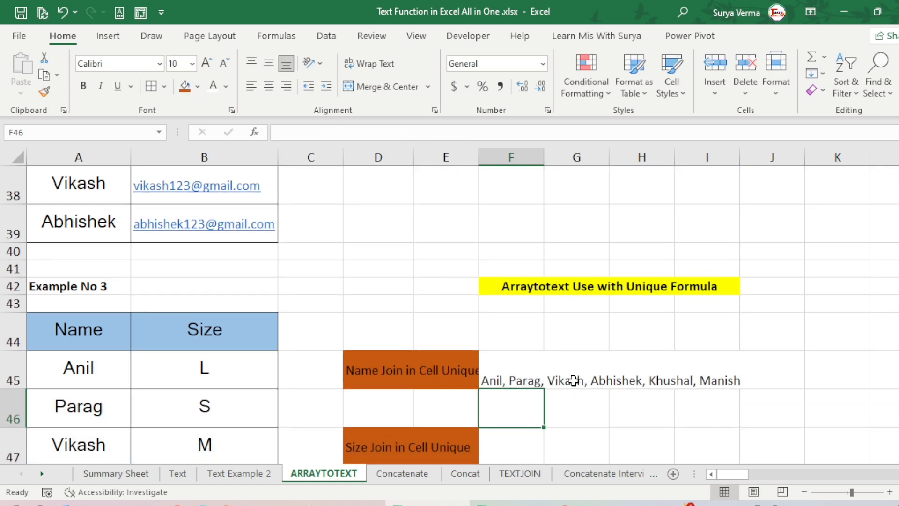
- Extract the unique sizes of Example No 3 in cell F46 with the formula =UNIQUE(B45:B58,FALSE)
left_click(95, 380)
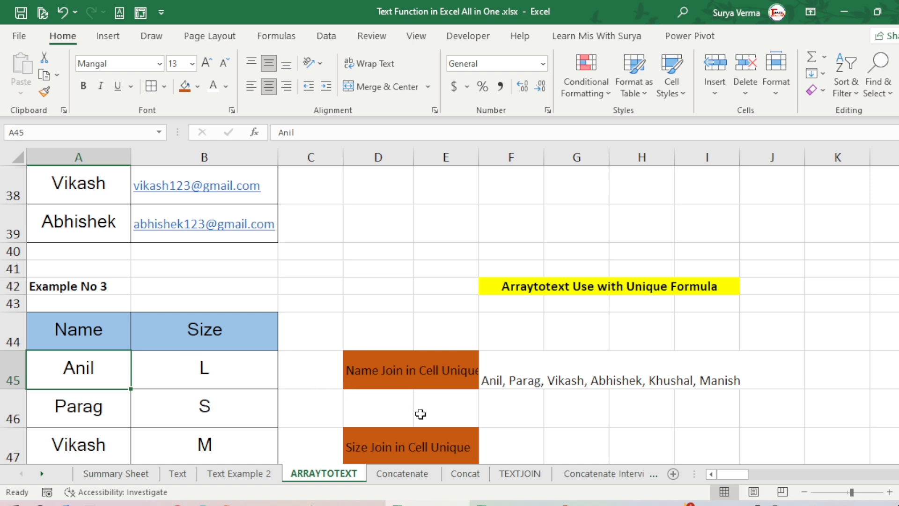
left_click(513, 412)
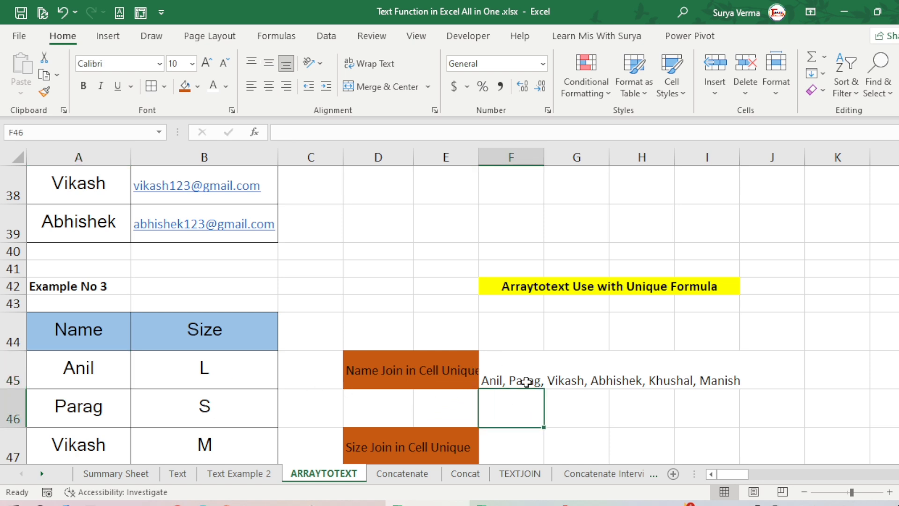
type("=u")
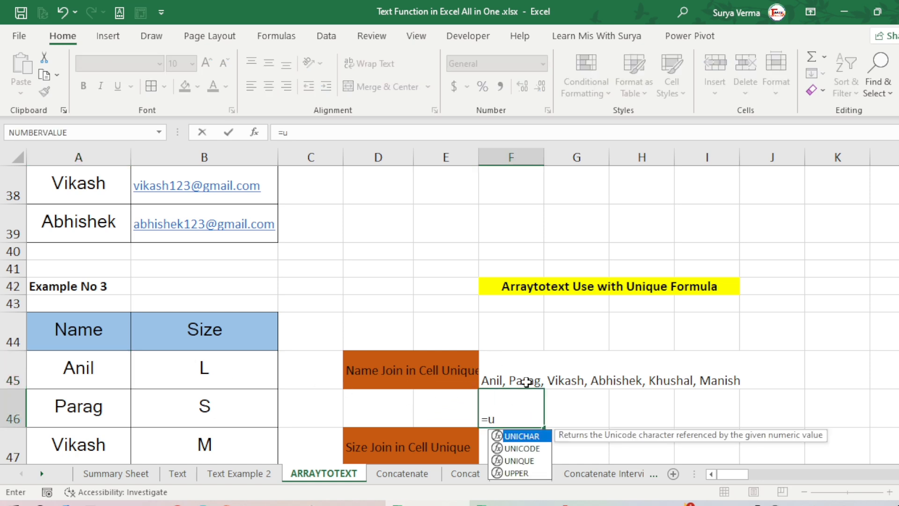
type("niq")
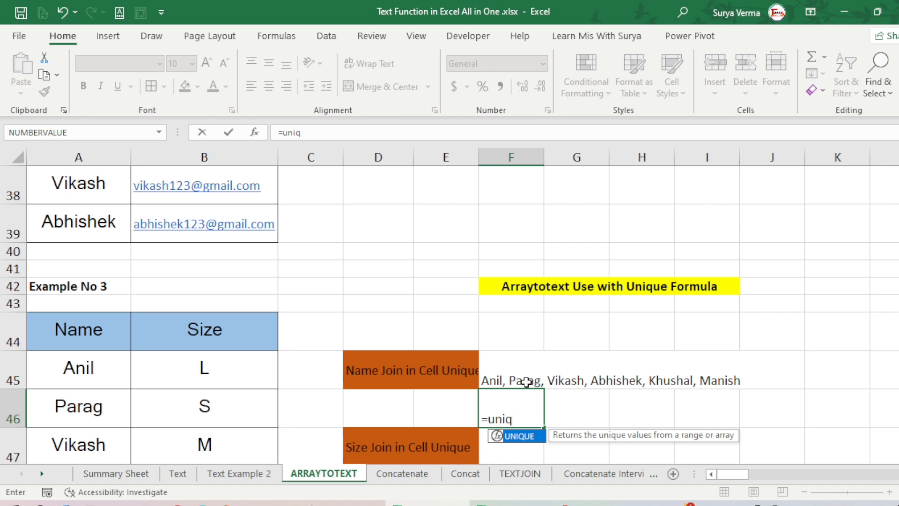
key("Tab")
left_click(194, 353)
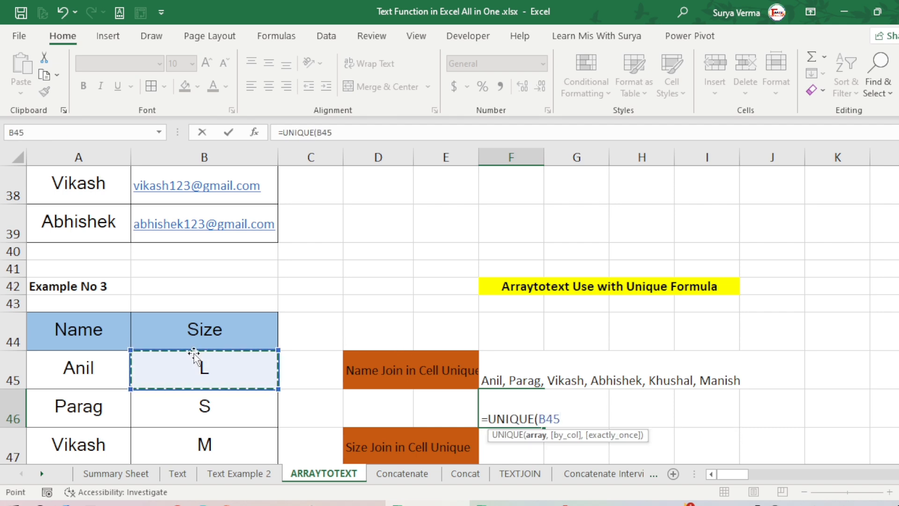
key("ctrl+shift+Down")
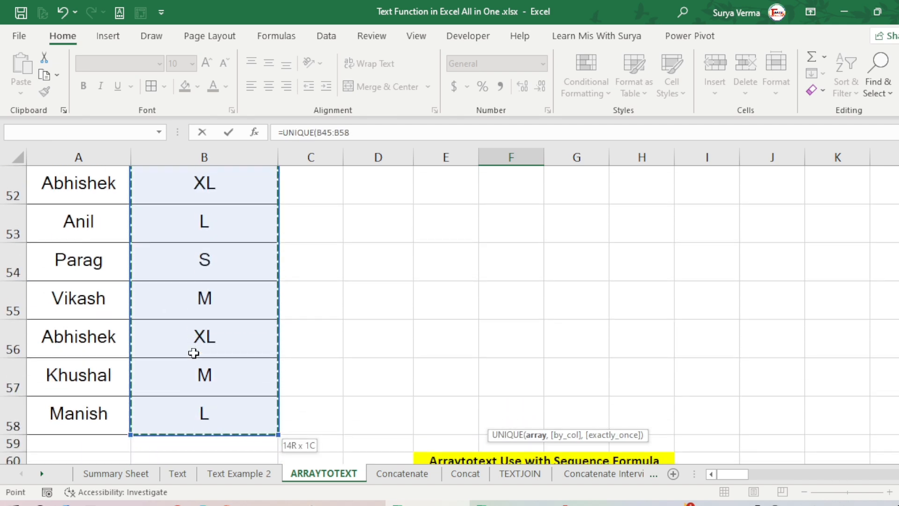
type(",fal")
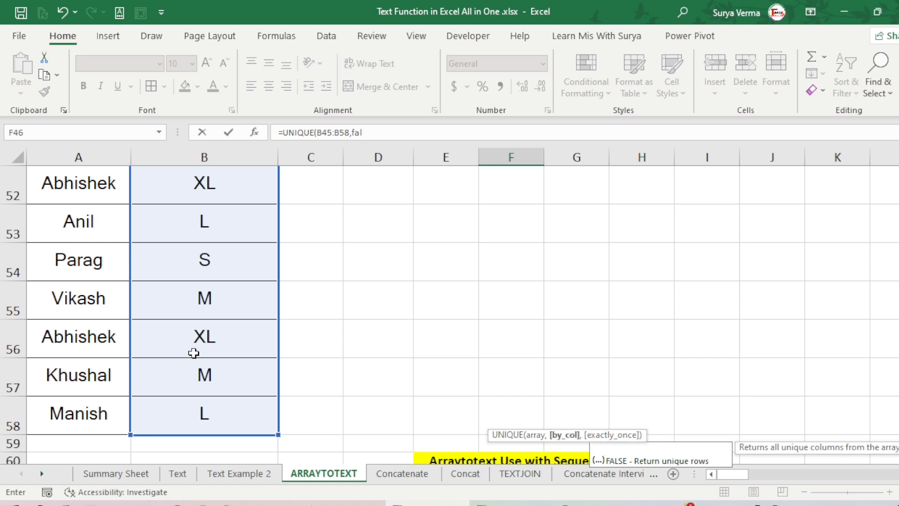
type("se)")
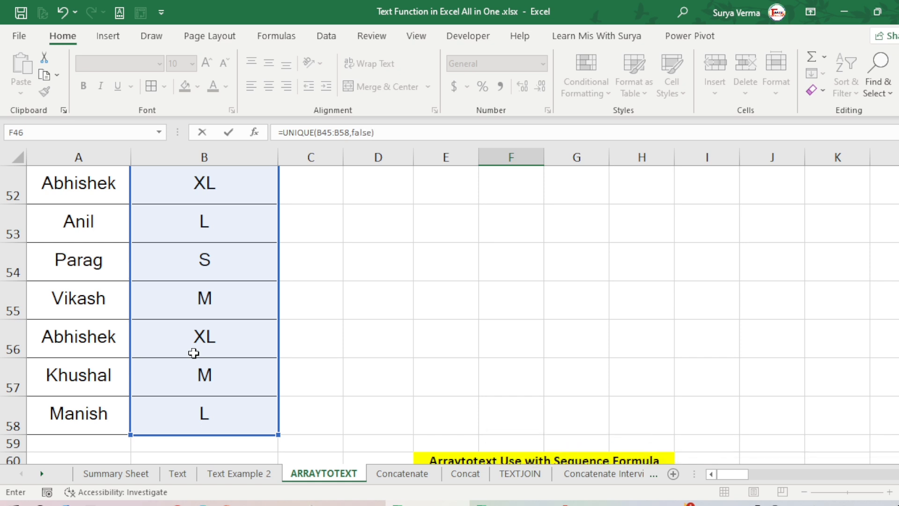
key("Return")
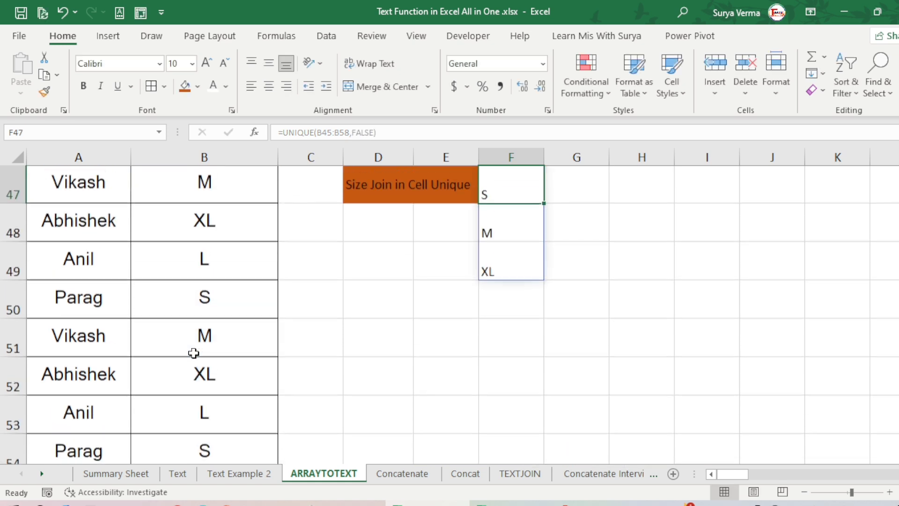
- Wrap cell F46's UNIQUE formula in ARRAYTOTEXT to join the distinct sizes in one cell: =ARRAYTOTEXT(UNIQUE(B45:B58,FALSE))
scroll(347, 341, "up", 2)
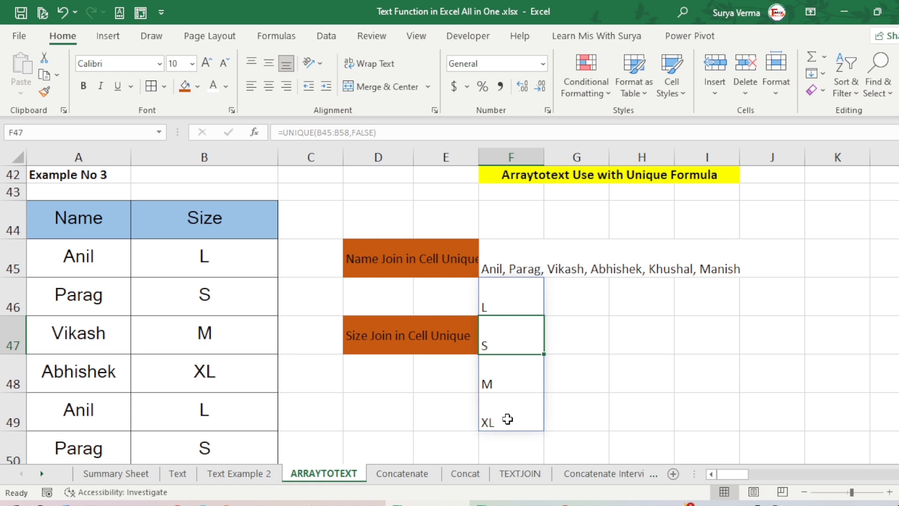
left_click(503, 304)
key("F2")
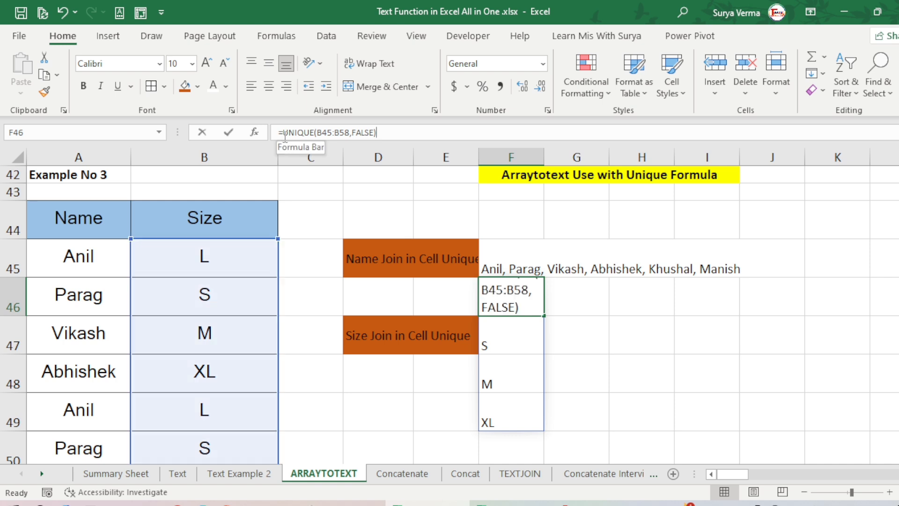
left_click(284, 133)
type("ar")
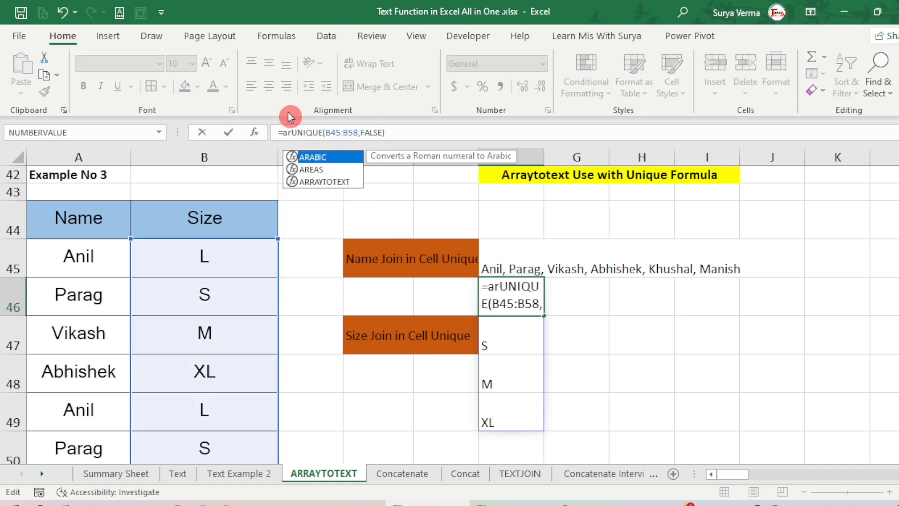
type("r")
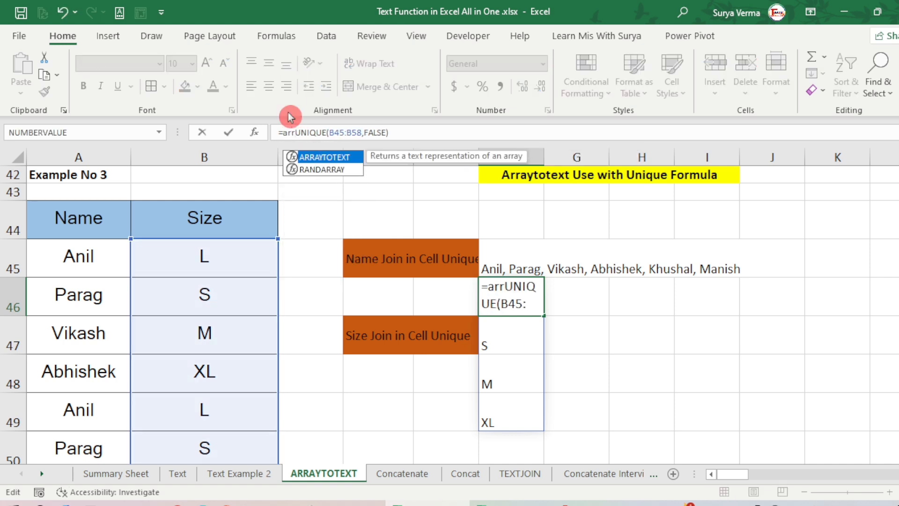
key("Tab")
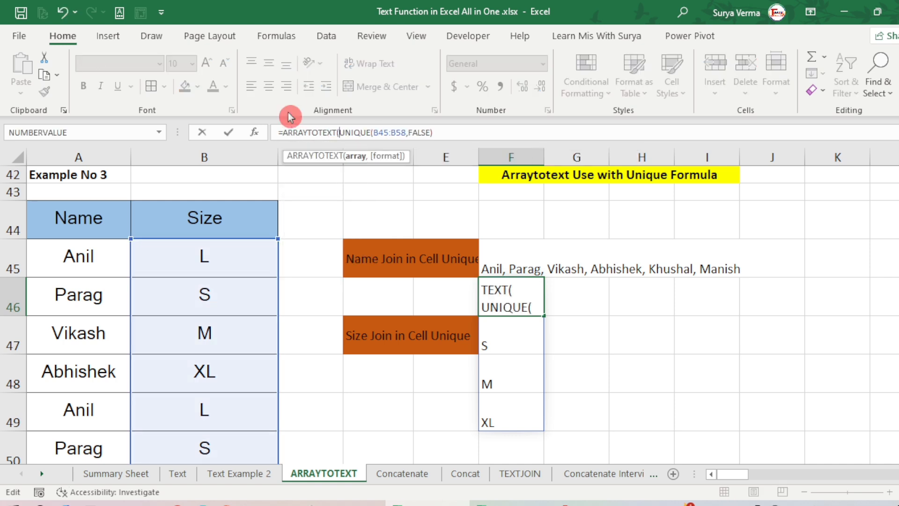
left_click(440, 134)
type(")")
key("Return")
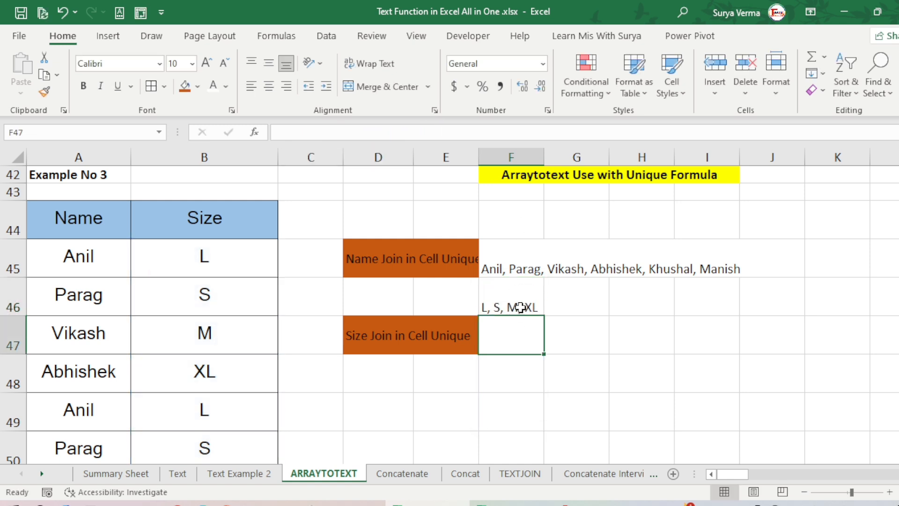
- Switch the joined sizes in cell F46 to strict format by adding the format argument 1: =ARRAYTOTEXT(UNIQUE(B45:B58,FALSE),1)
left_click(533, 297)
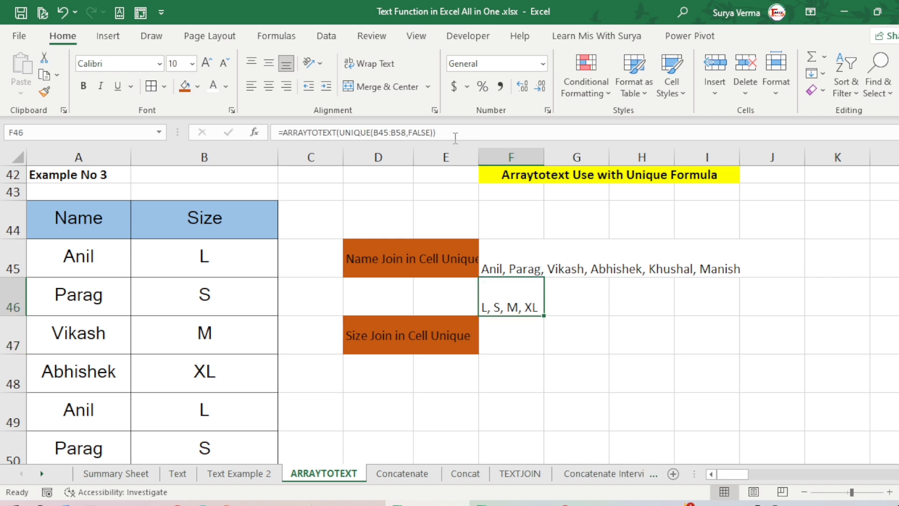
left_click(434, 132)
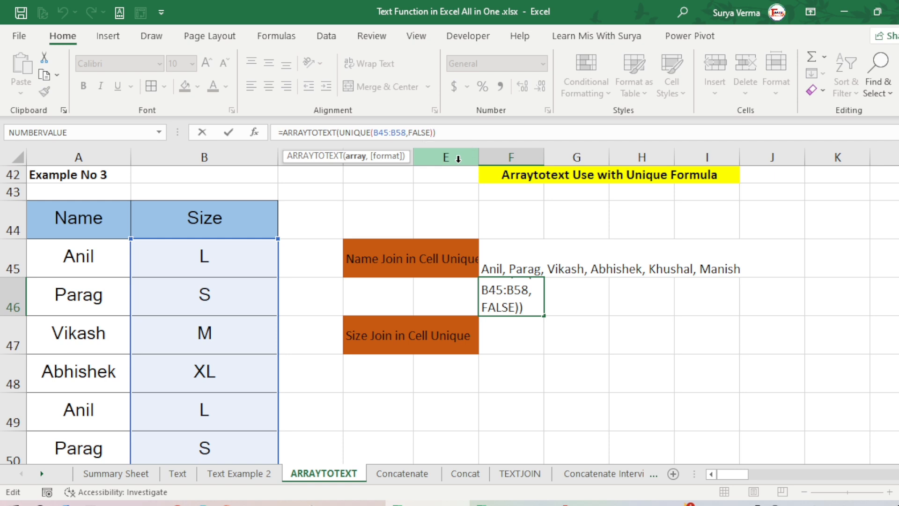
type(",1)")
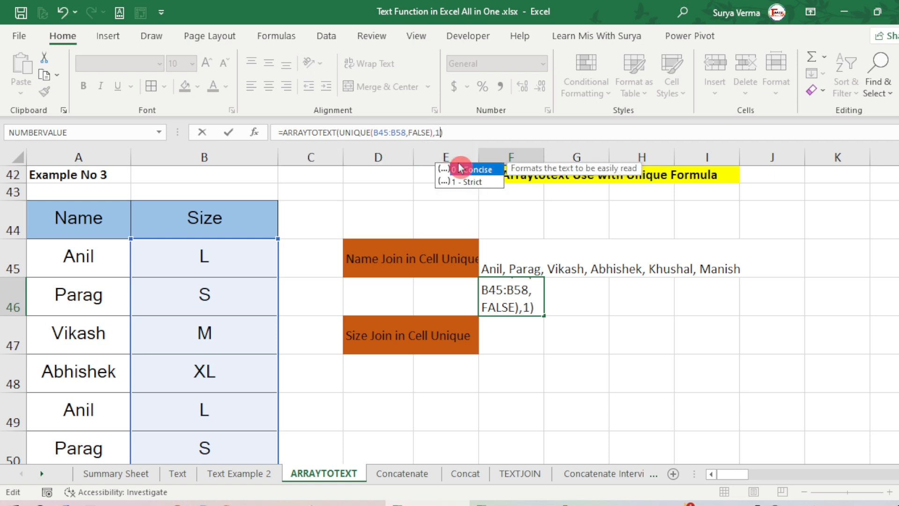
key("Return")
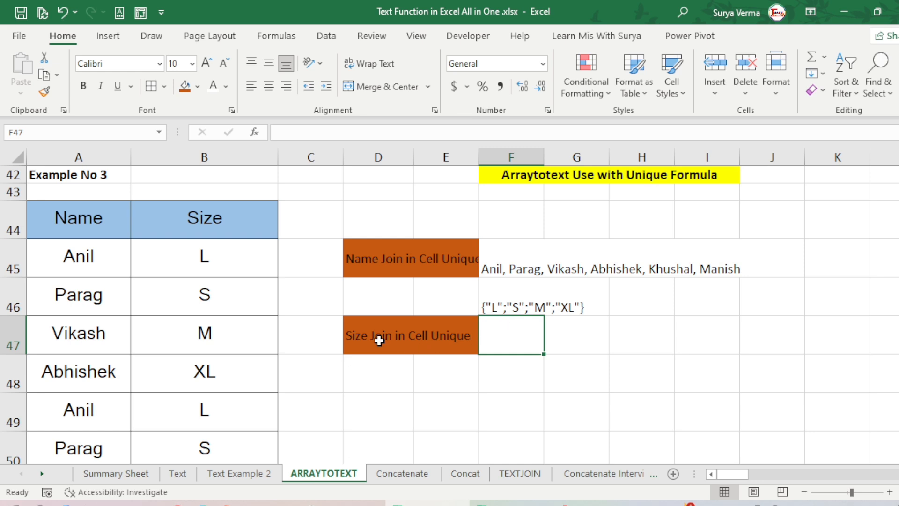
left_click(499, 302)
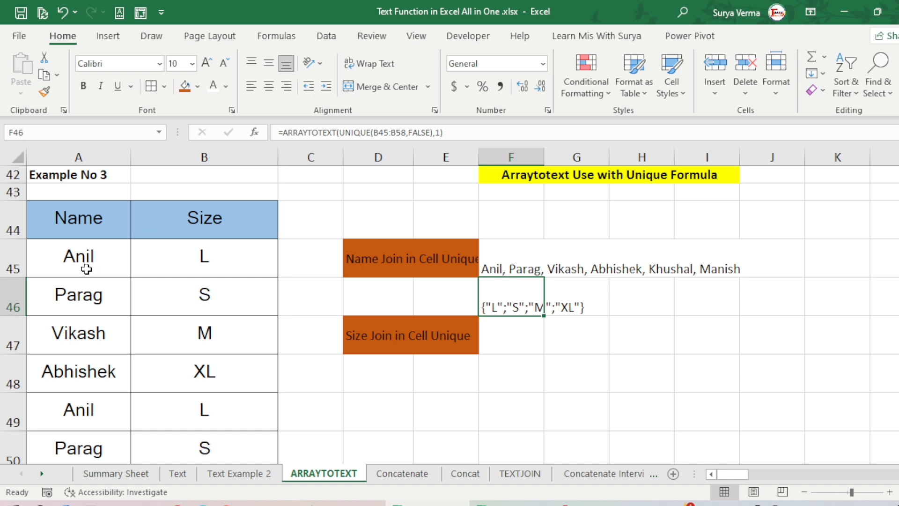
left_click(510, 263)
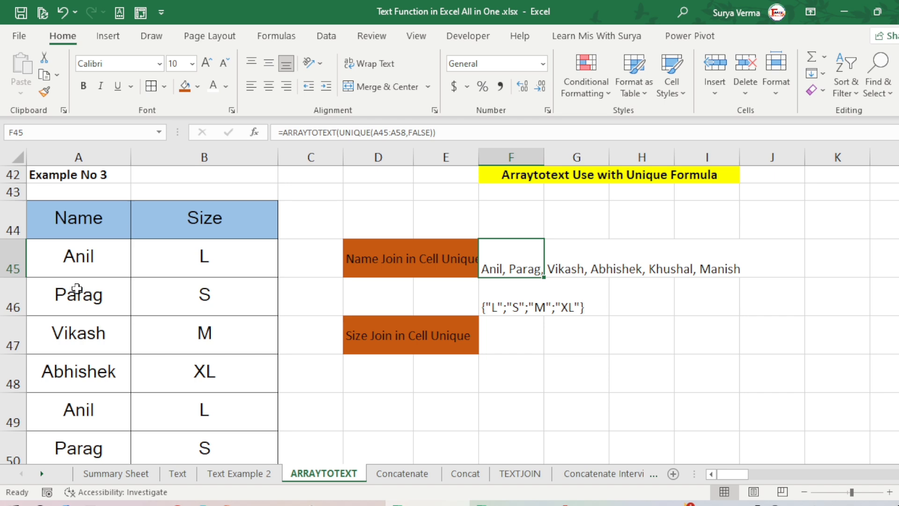
- Generate 26 sequential character codes starting at 65 in cell D63 of Example No 4 with the formula =SEQUENCE(26,1,65,1)
scroll(116, 272, "down", 2)
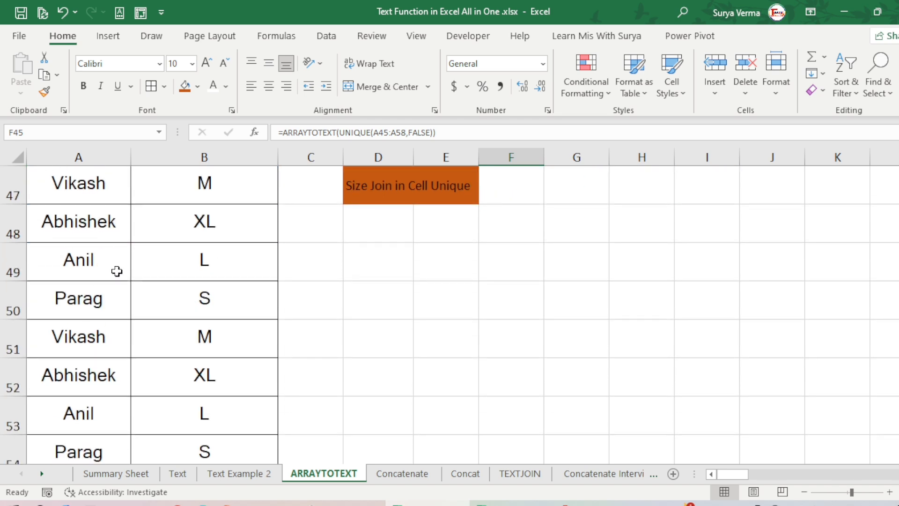
scroll(117, 271, "down", 4)
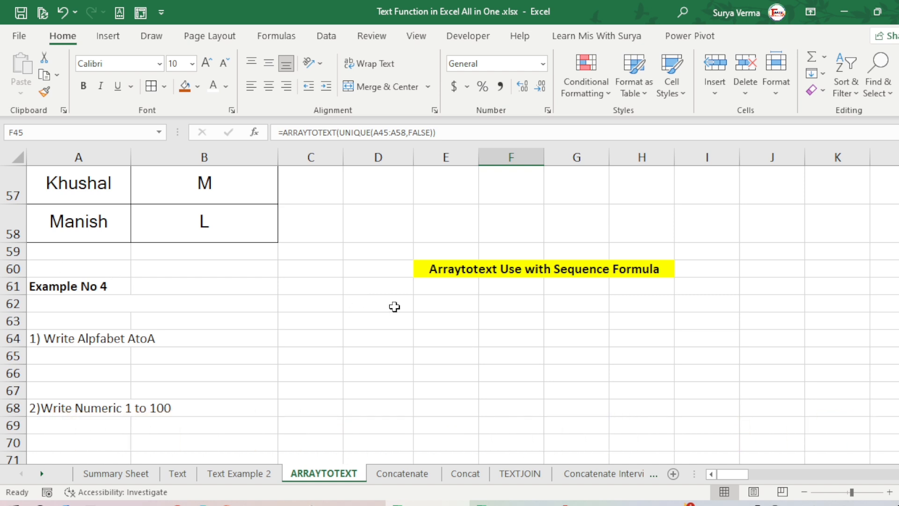
left_click(370, 319)
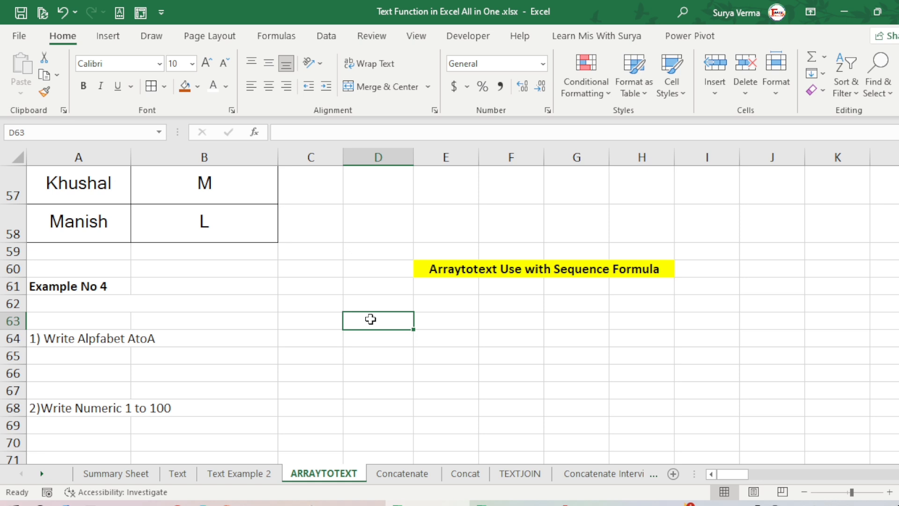
type("=seq")
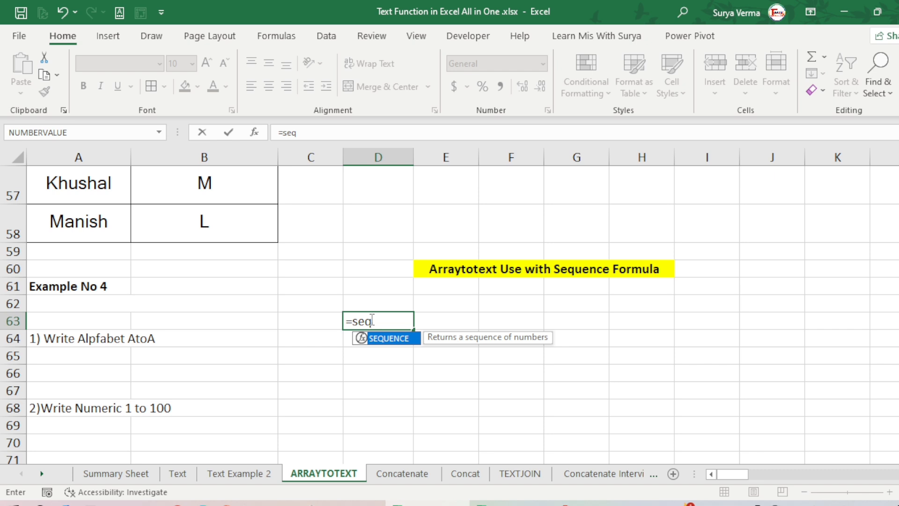
key("Tab")
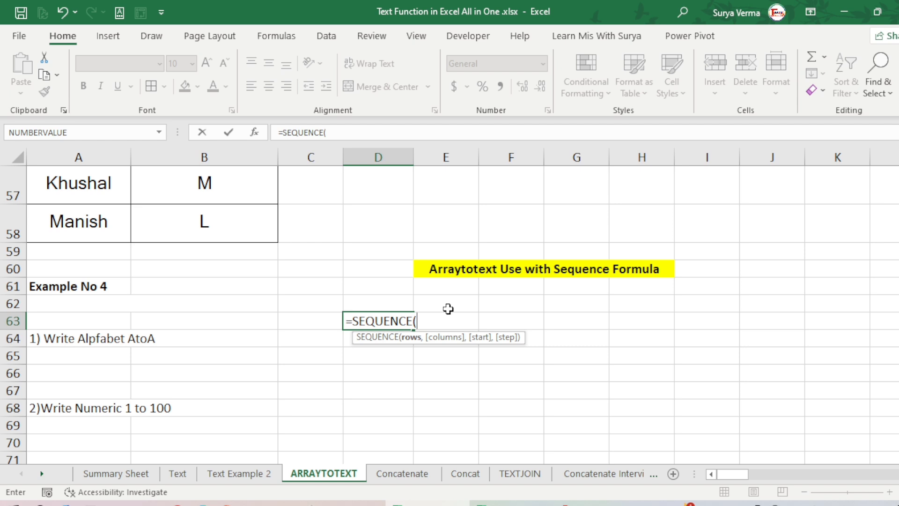
type("26,")
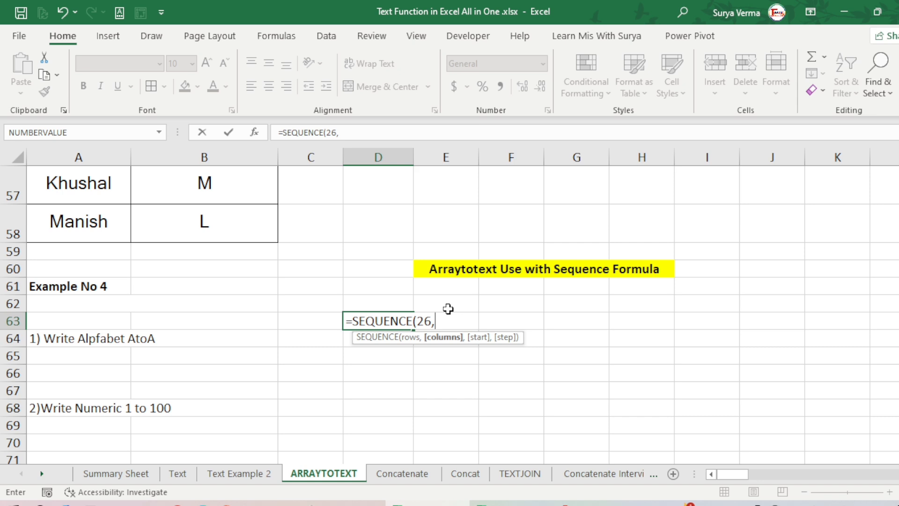
type("1,")
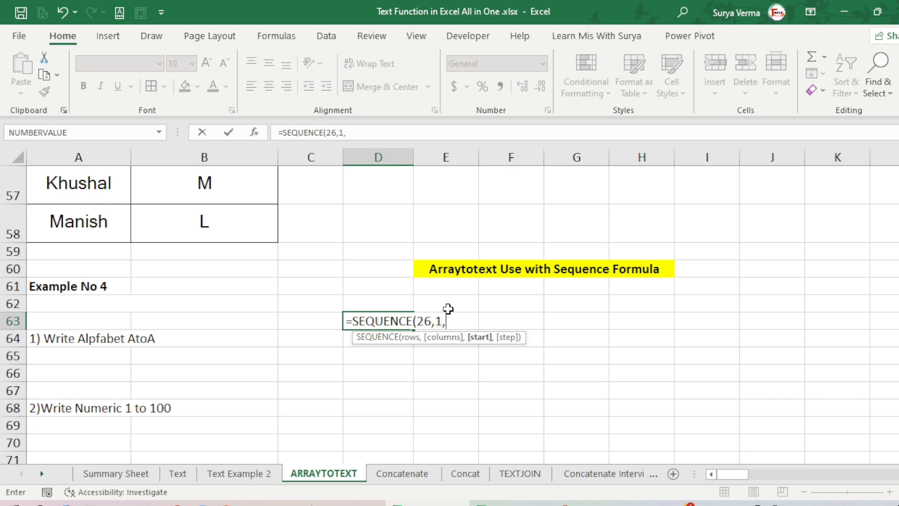
type("65,1")
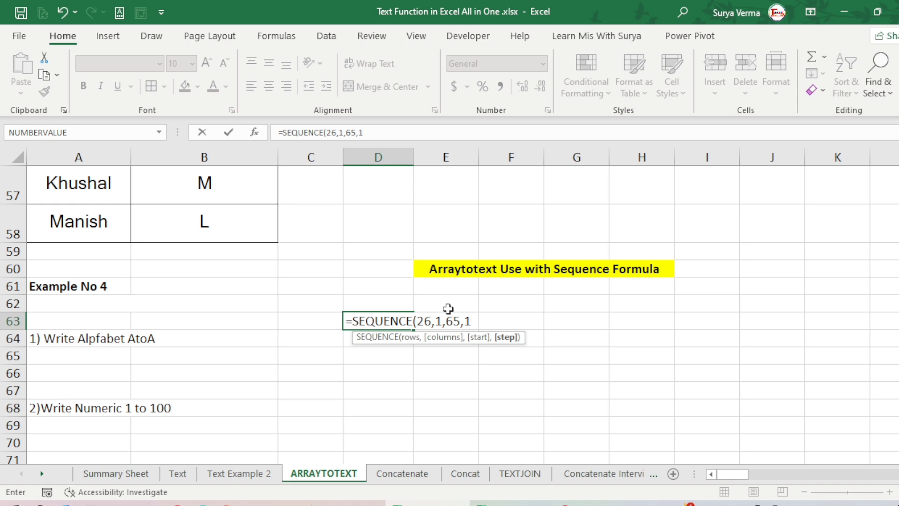
type(")")
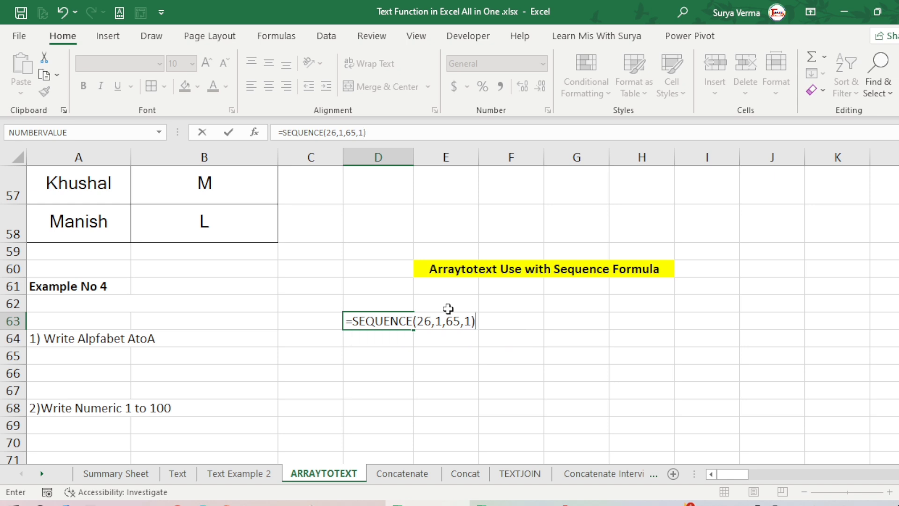
key("Return")
key("Up")
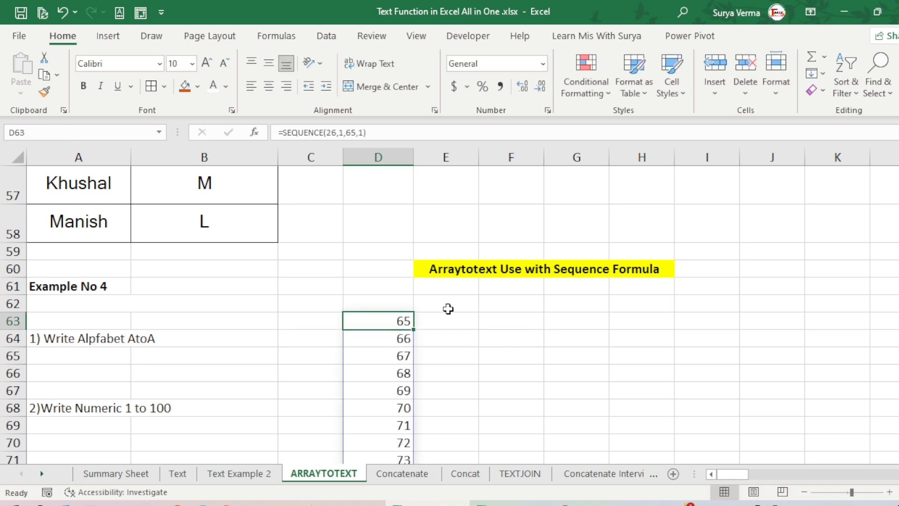
key("ctrl+Down")
key("Down")
key("Up")
key("ctrl+Up")
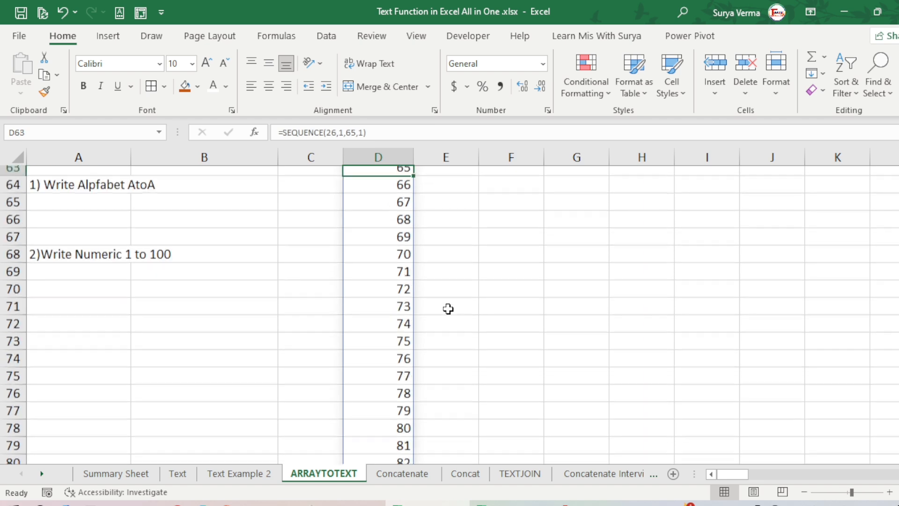
- Wrap cell D63's SEQUENCE formula in CHAR to turn the codes into letters: =CHAR(SEQUENCE(26,1,65,1))
scroll(448, 309, "up", 1)
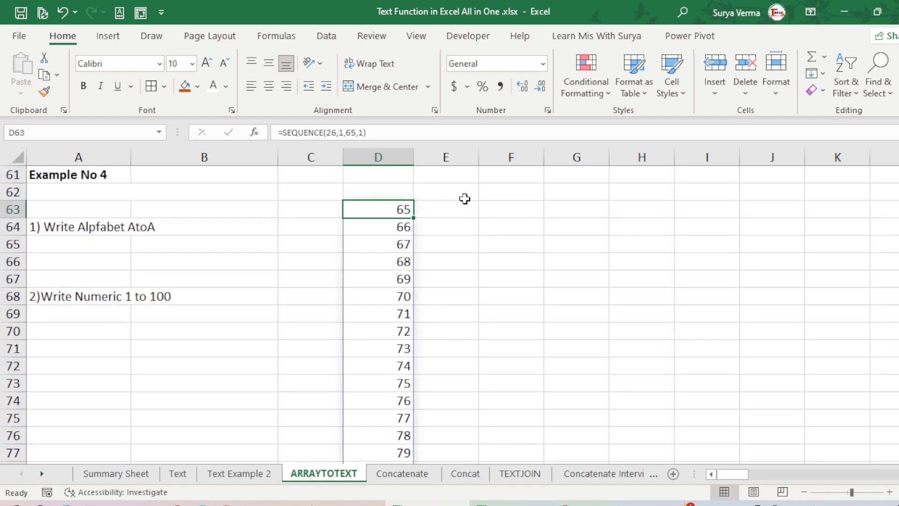
scroll(457, 206, "up", 2)
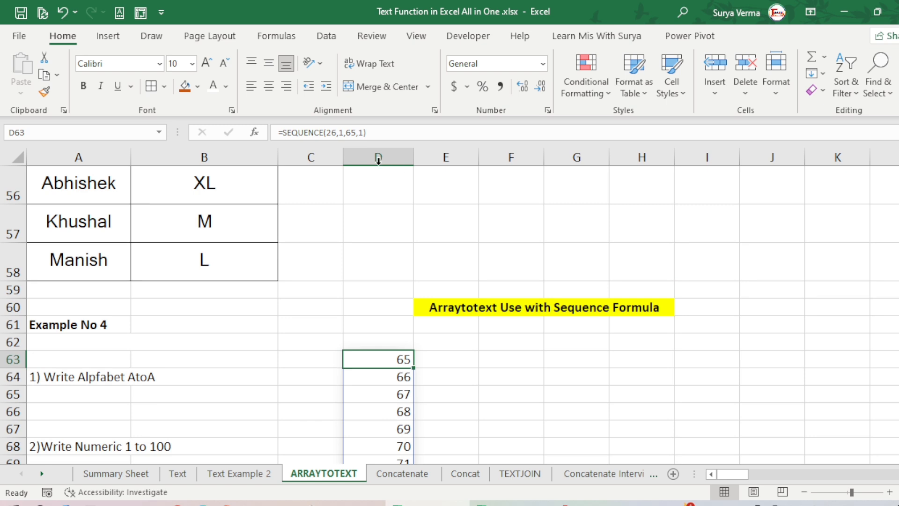
left_click(281, 132)
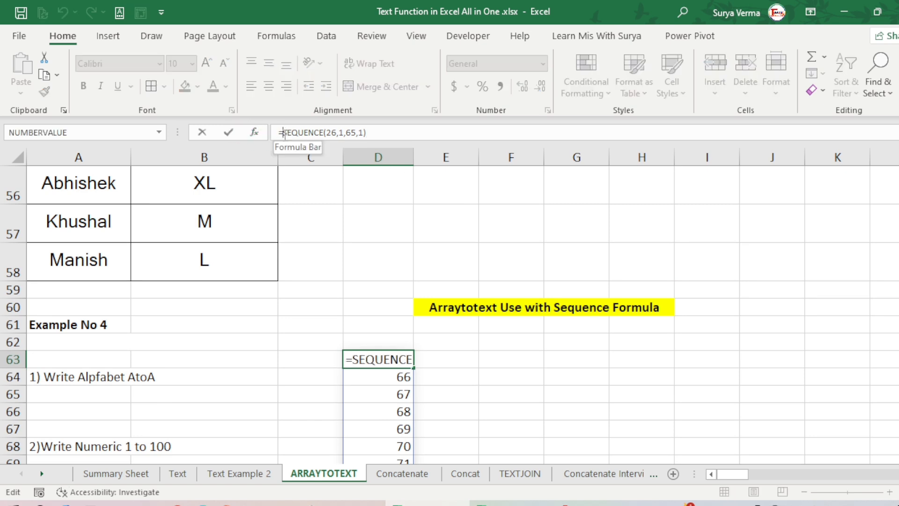
type("char")
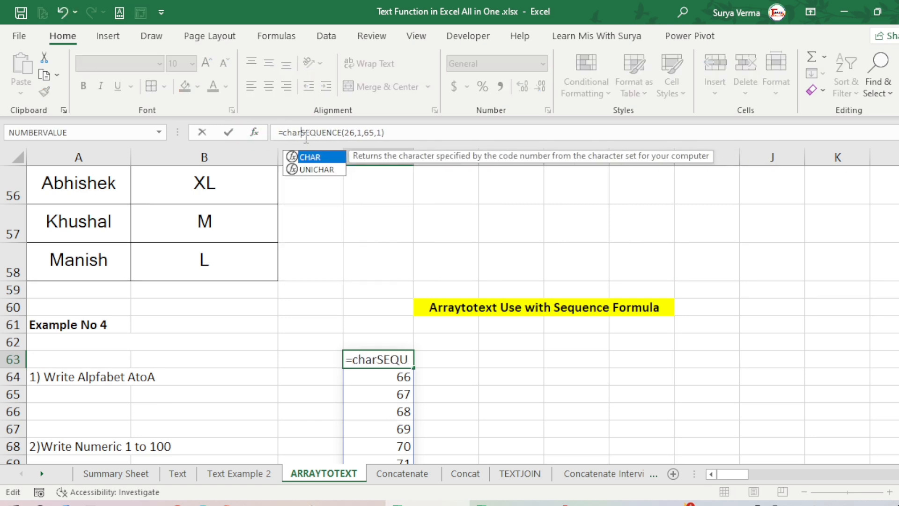
key("Tab")
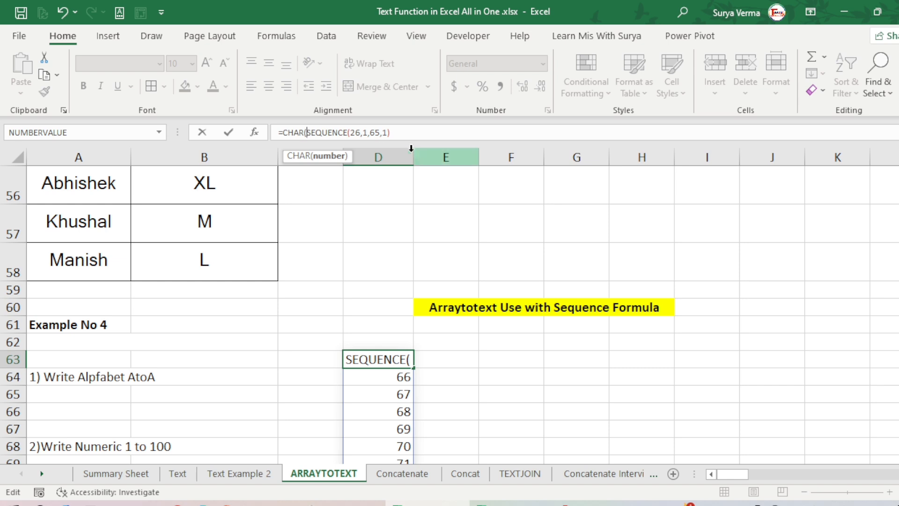
left_click(424, 135)
type(")")
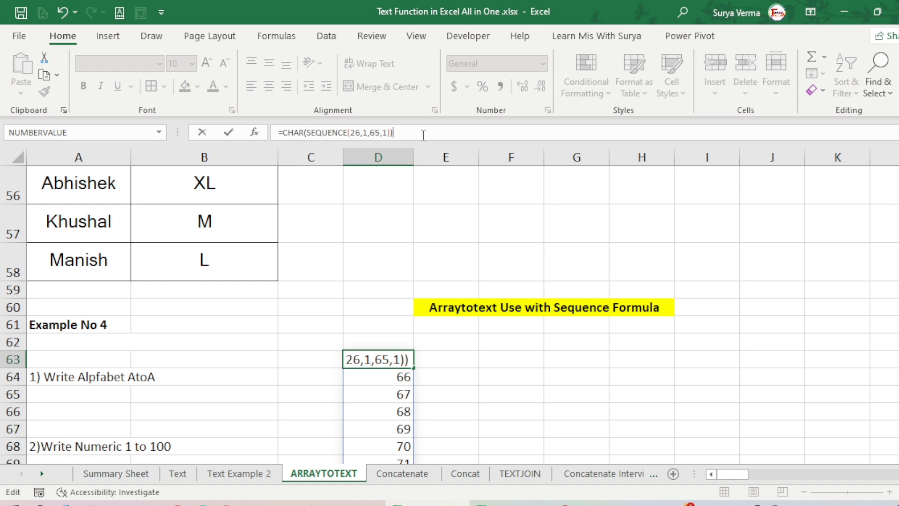
key("Return")
key("Up")
scroll(424, 135, "down", 6)
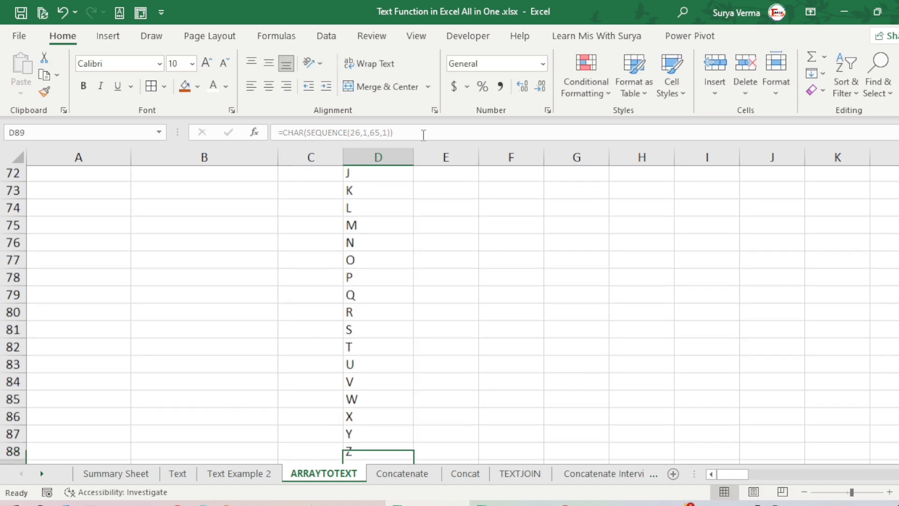
scroll(424, 135, "up", 2)
scroll(424, 135, "up", 1)
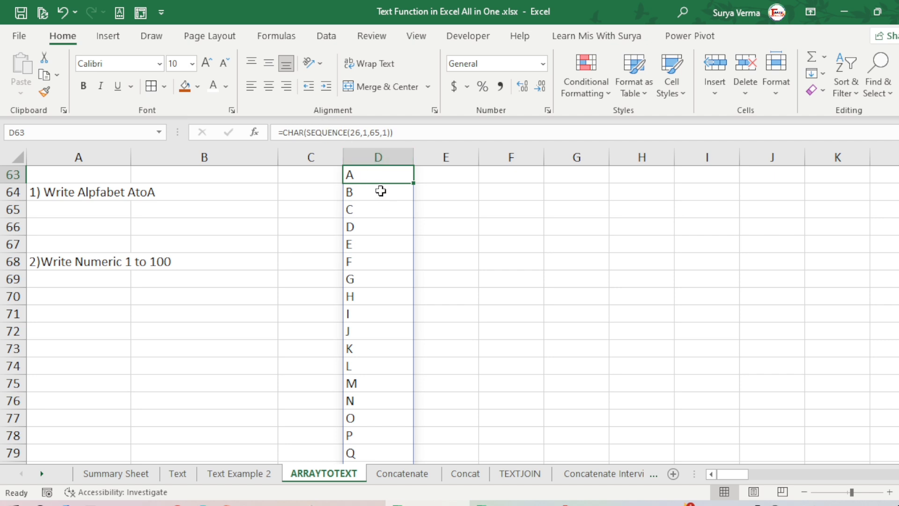
- Wrap cell D63's formula in ARRAYTOTEXT to join the alphabet in one cell: =ARRAYTOTEXT(CHAR(SEQUENCE(26,1,65,1)))
scroll(380, 189, "up", 2)
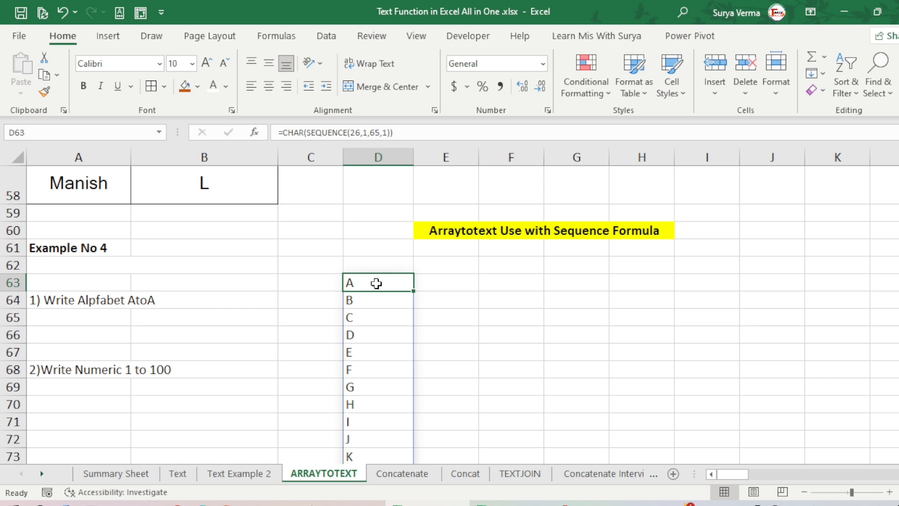
left_click(283, 133)
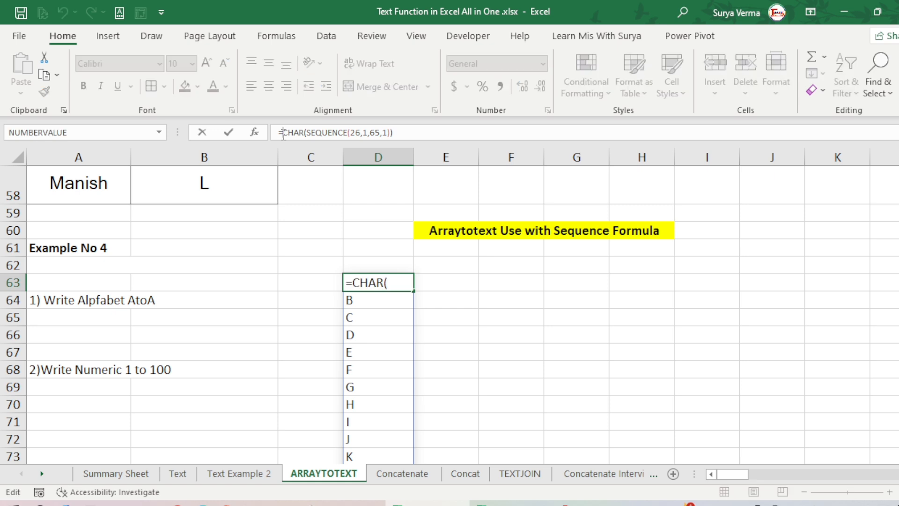
type("arr")
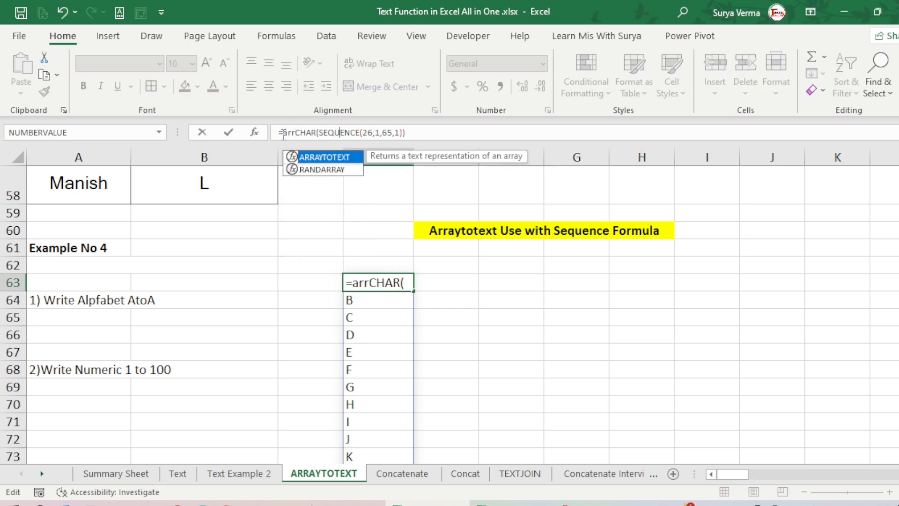
key("Tab")
left_click(486, 135)
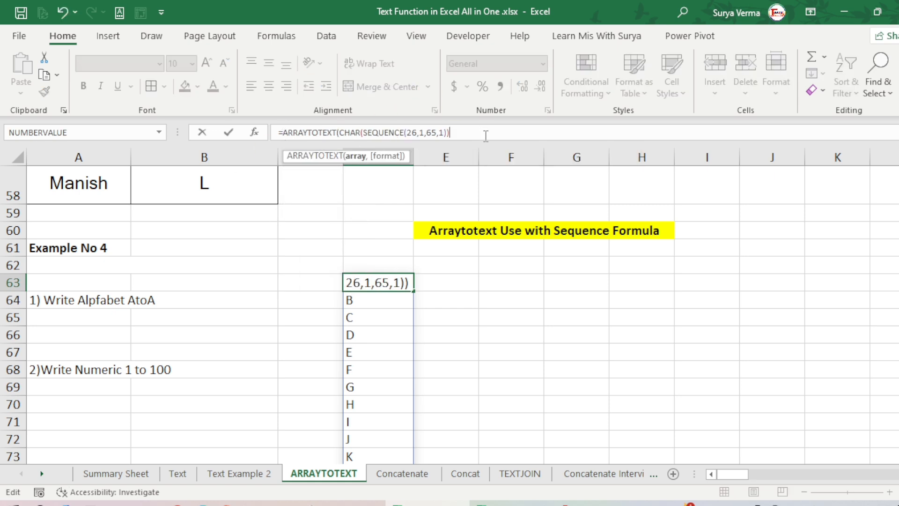
type(")")
key("Return")
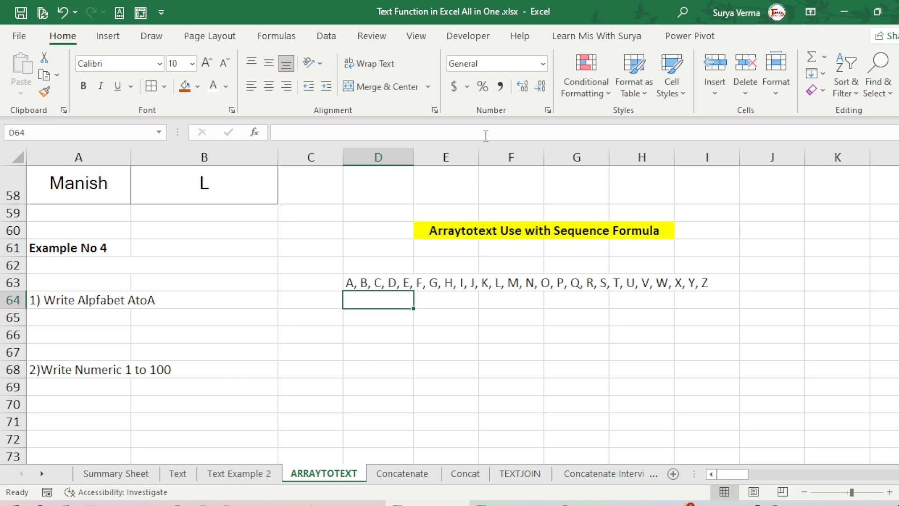
left_click(357, 280)
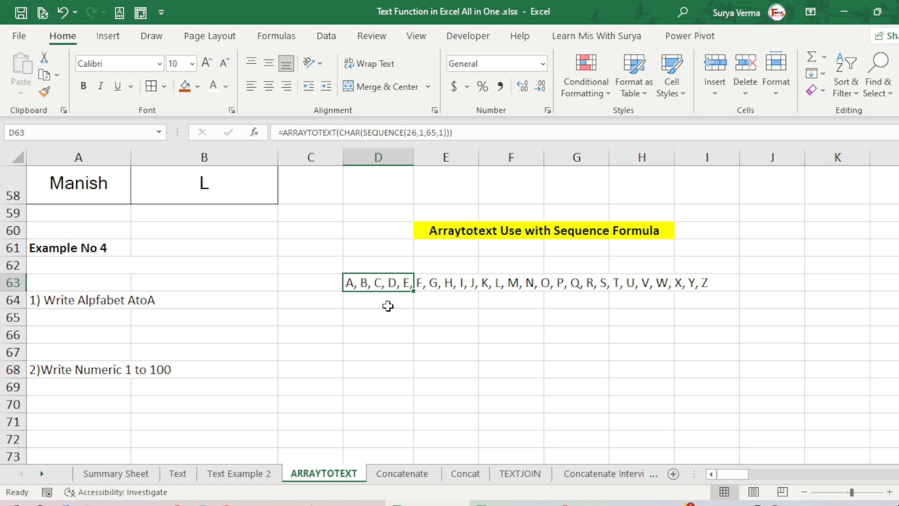
- Generate a number series in cell D68, on the "Write Numeric 1 to 100" row, with the formula =SEQUENCE(100,11,1)
left_click(358, 372)
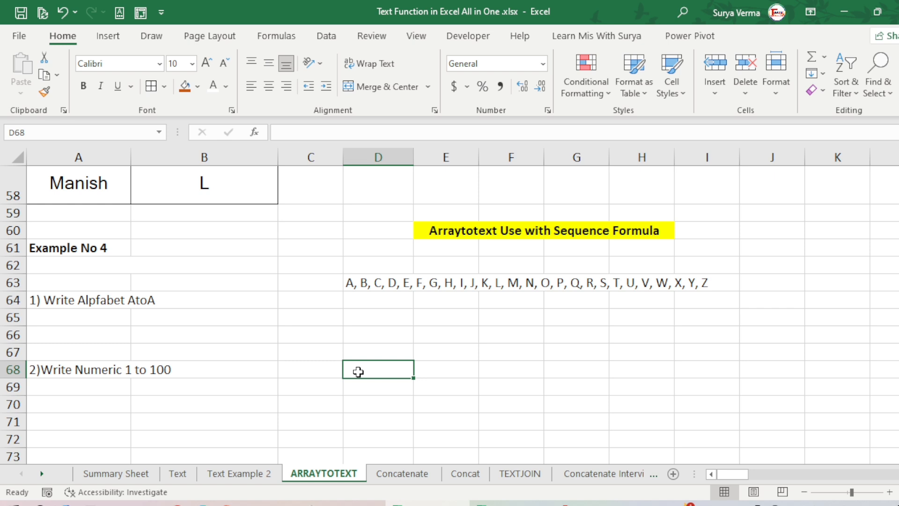
type("sequ")
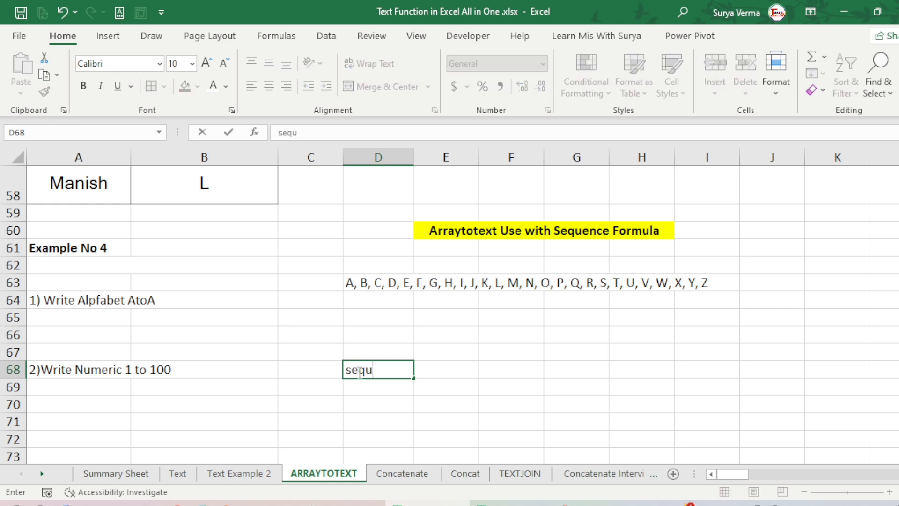
key("BackSpace")
key("BackSpace")
key("BackSpace")
key("BackSpace")
type("=")
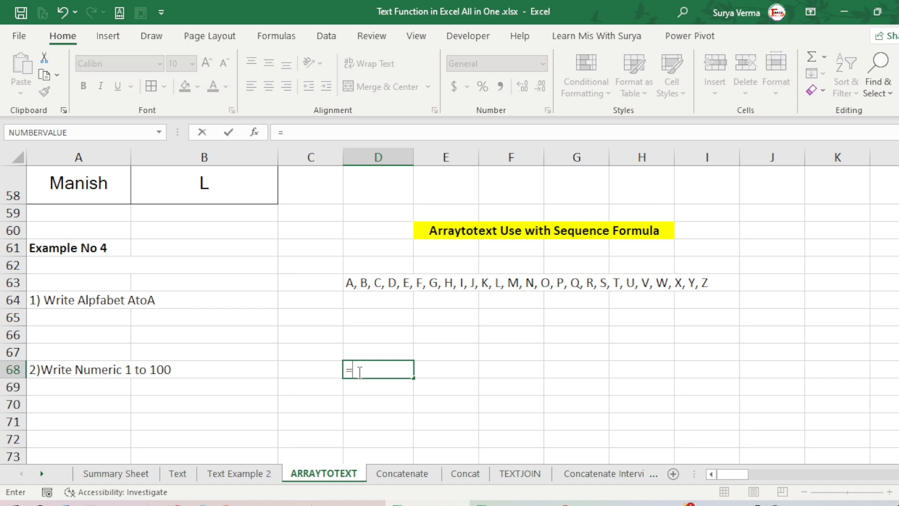
type("sequ")
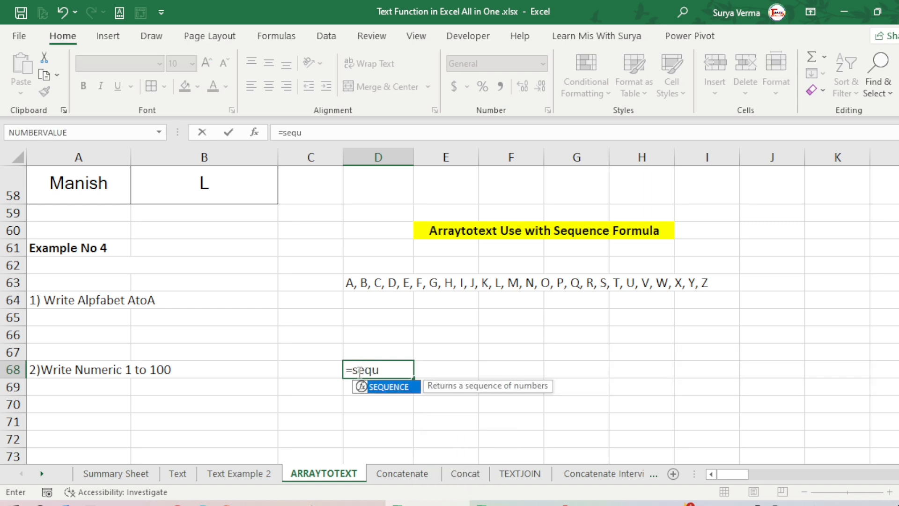
key("Tab")
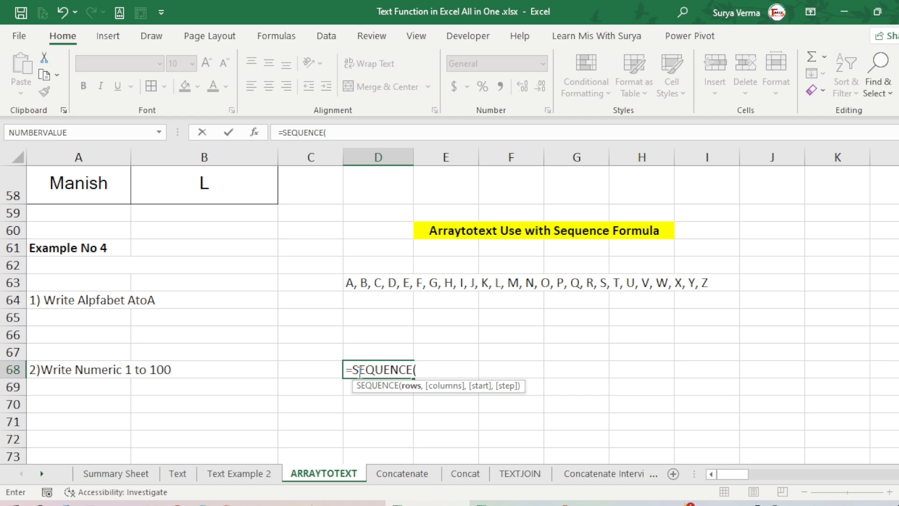
type("100")
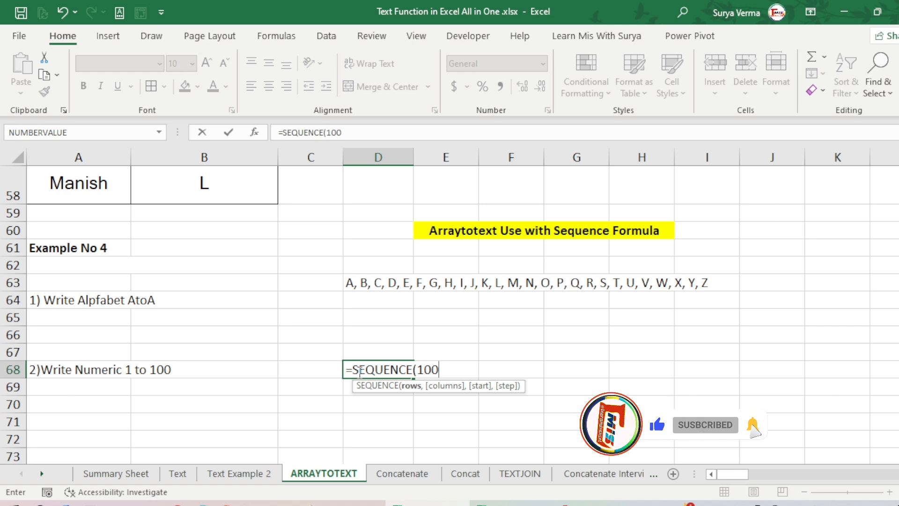
type(",")
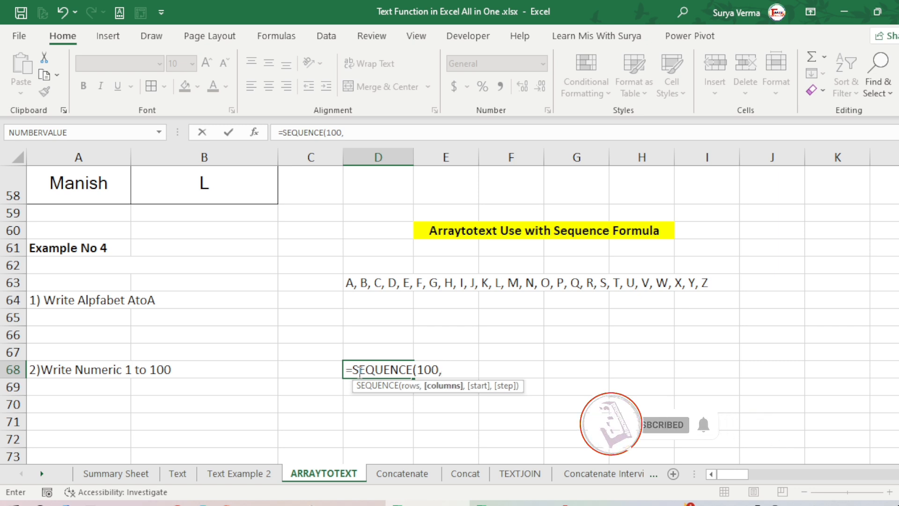
type("1")
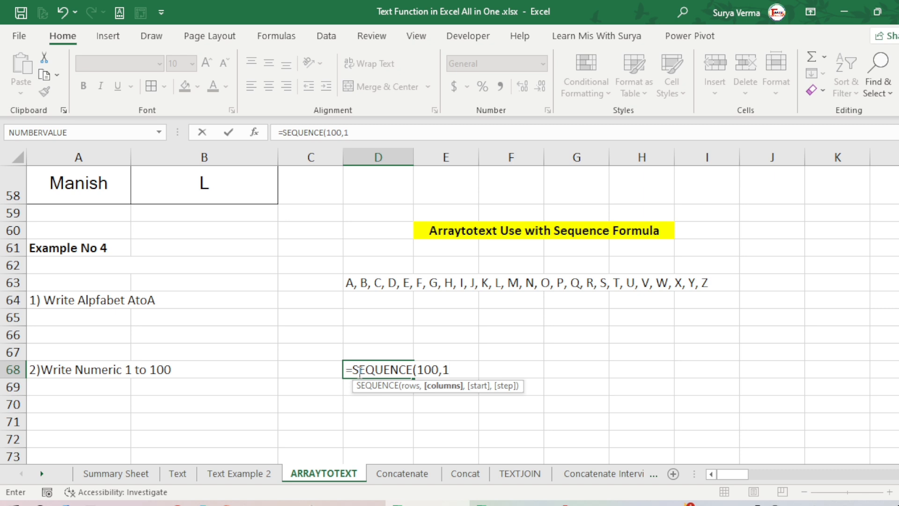
type("1,1")
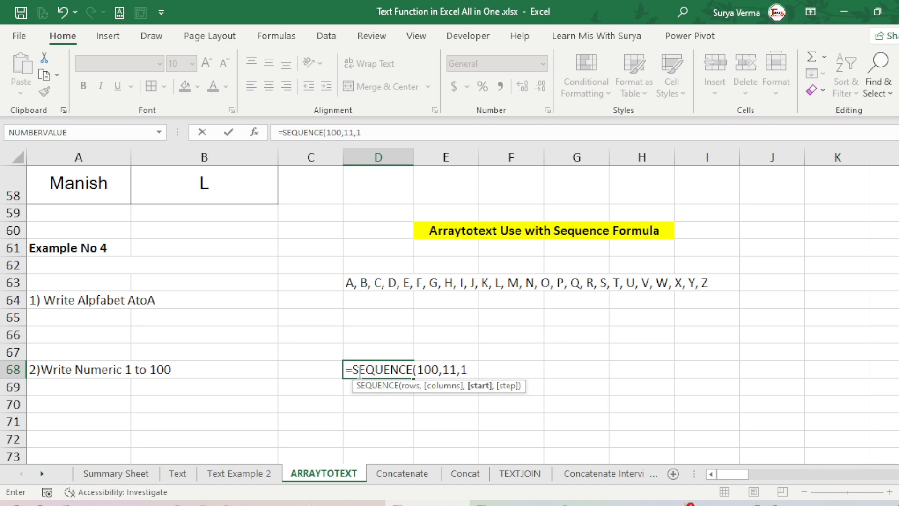
type(")")
key("Return")
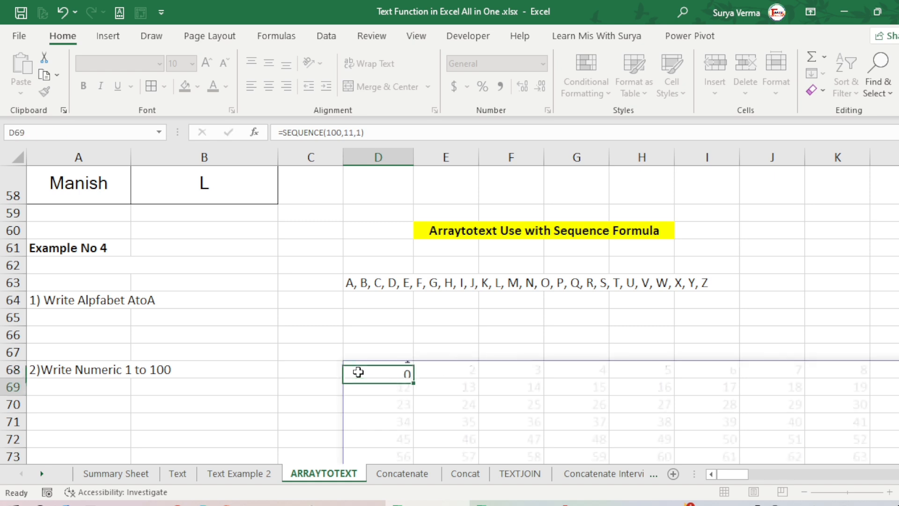
- Correct cell D68's formula to generate 1 to 100 in a single column: =SEQUENCE(100,1,1,1)
left_click(358, 371)
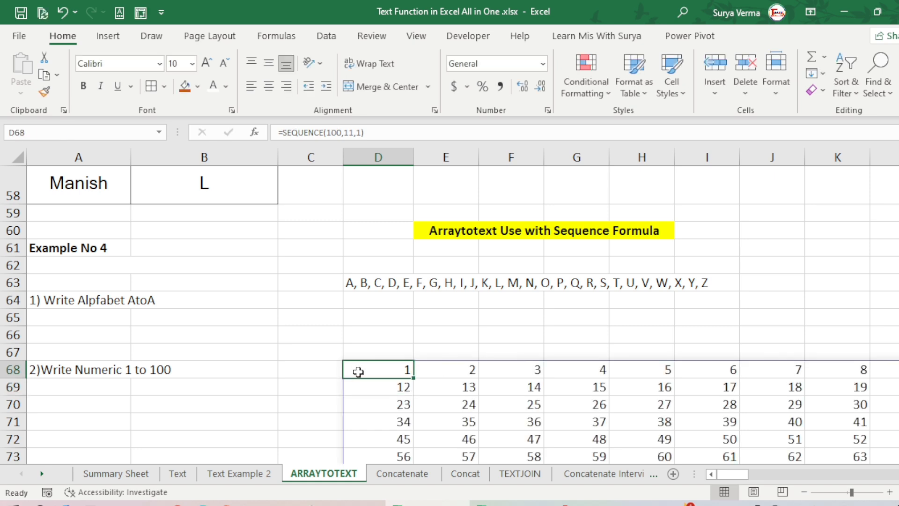
left_click(349, 133)
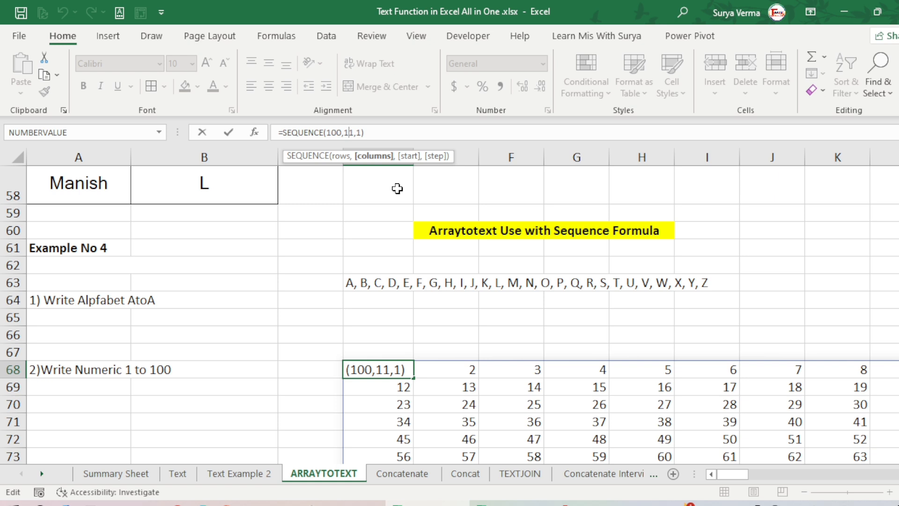
key("Delete")
type(",1")
key("Return")
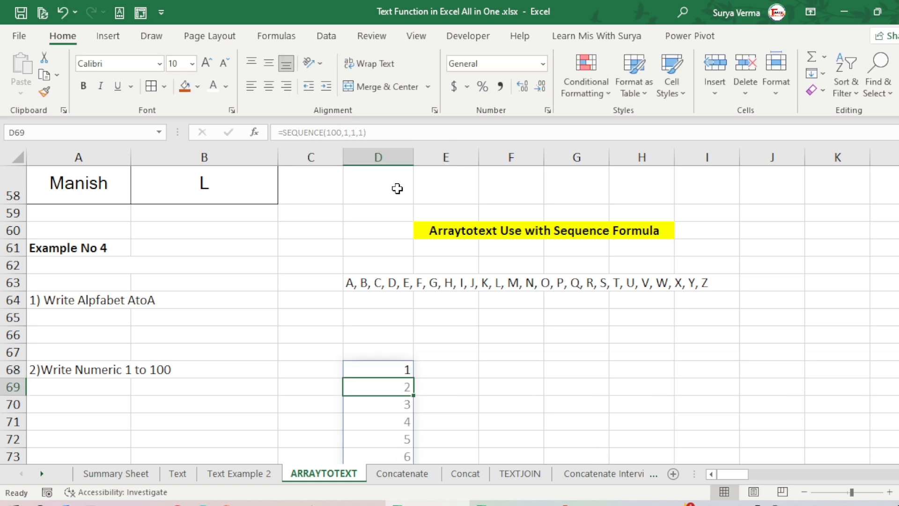
- Wrap cell D68's formula in ARRAYTOTEXT with the concise format 0: =ARRAYTOTEXT(SEQUENCE(100,1,1,1),0)
key("Up")
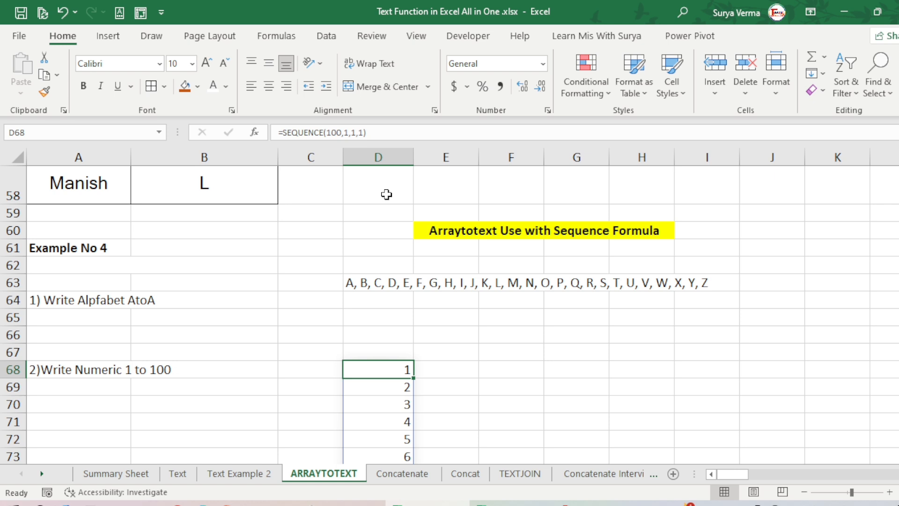
left_click(281, 133)
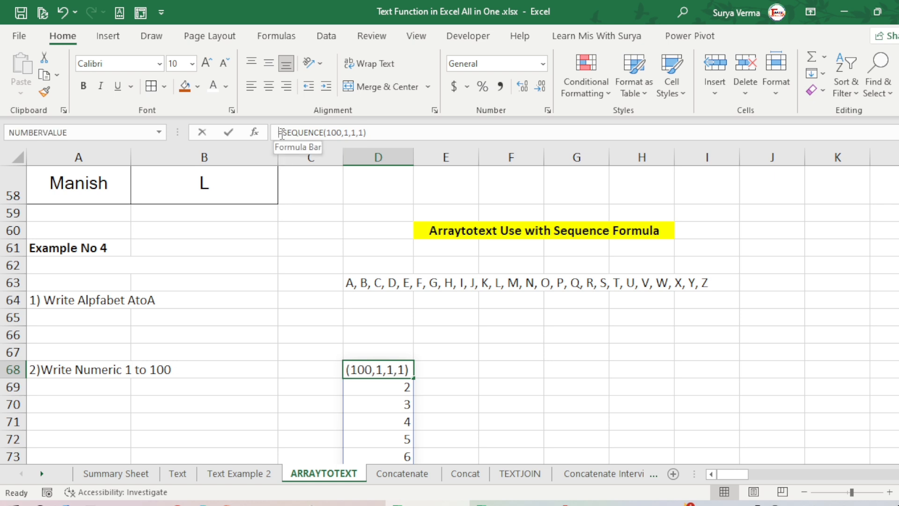
left_click(458, 128)
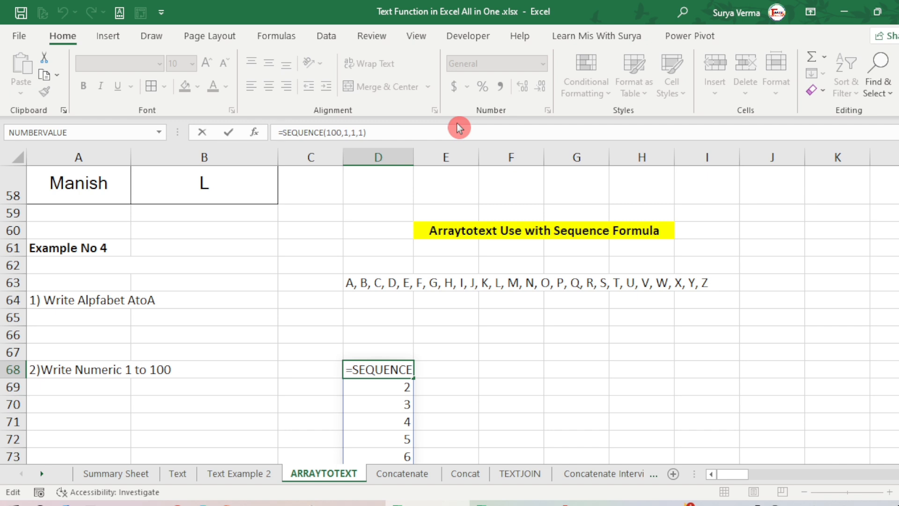
type("arr")
key("Tab")
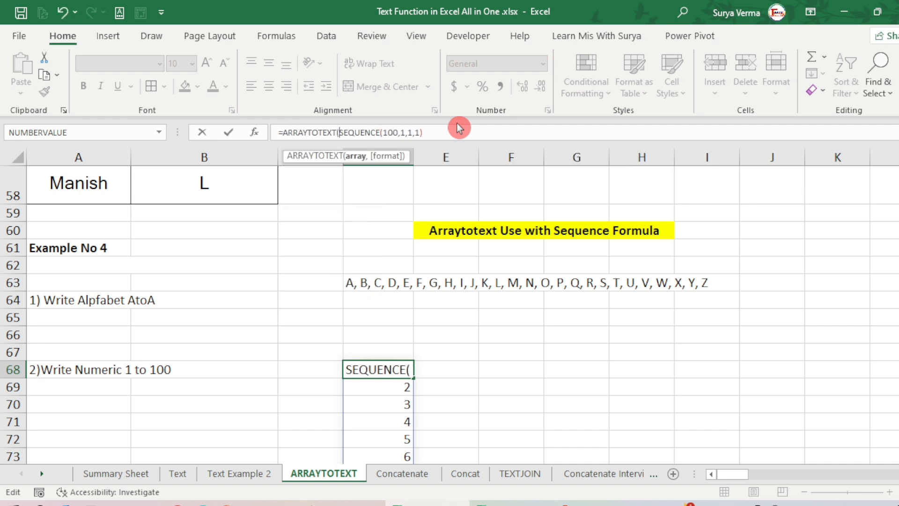
left_click(459, 135)
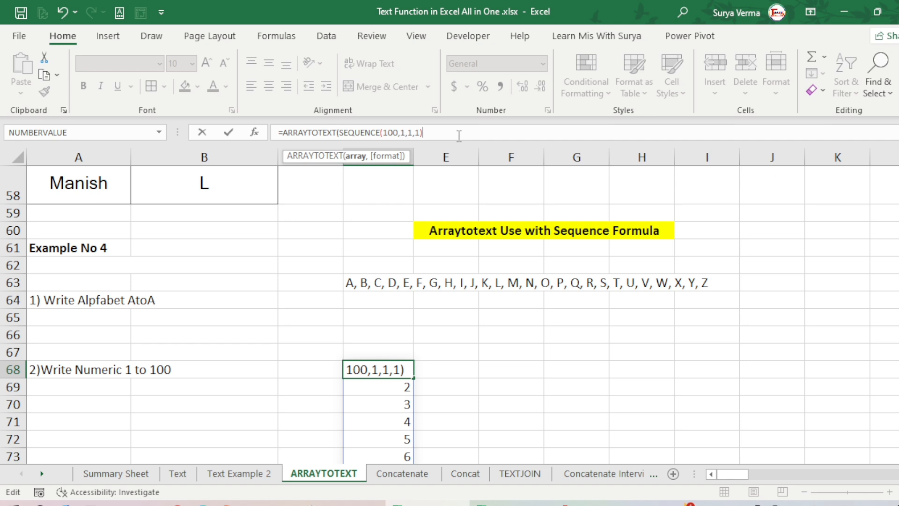
type(",0)")
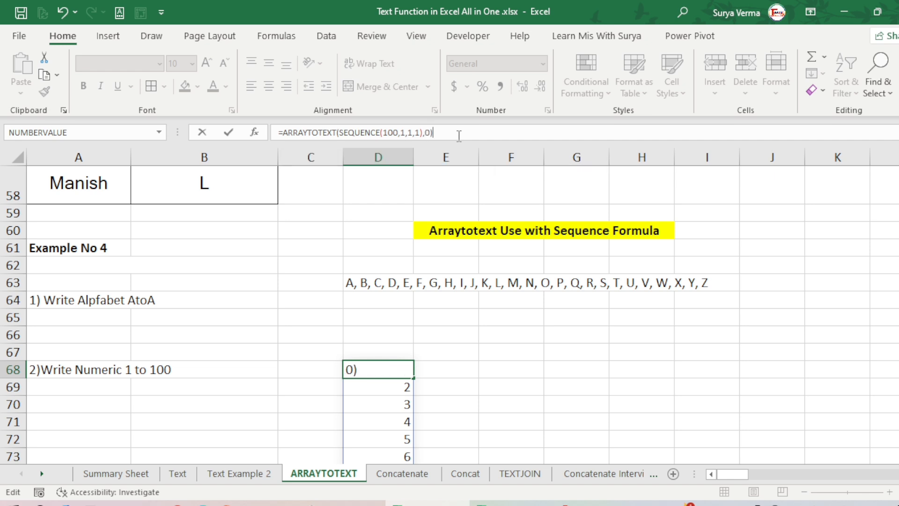
key("Return")
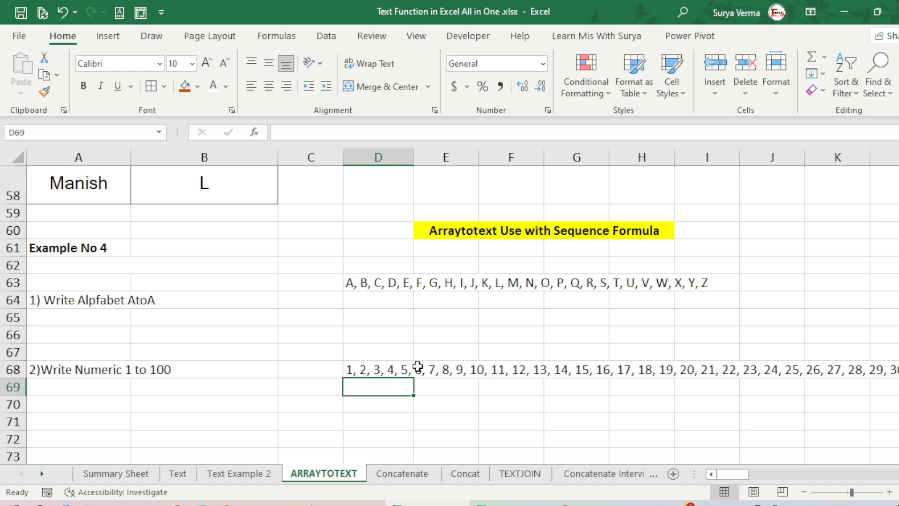
- Change the format argument of cell D68's ARRAYTOTEXT formula to 1 for strict output
left_click(387, 371)
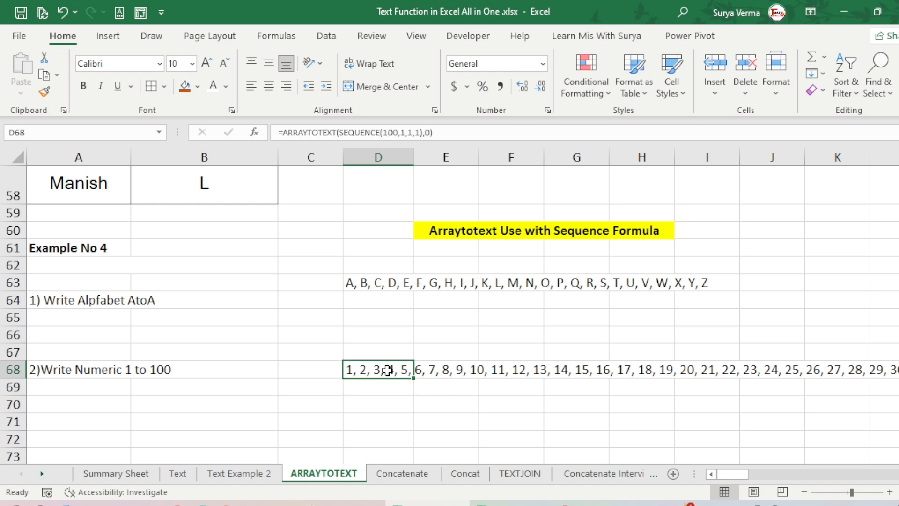
left_click(425, 133)
key("Delete")
type("1")
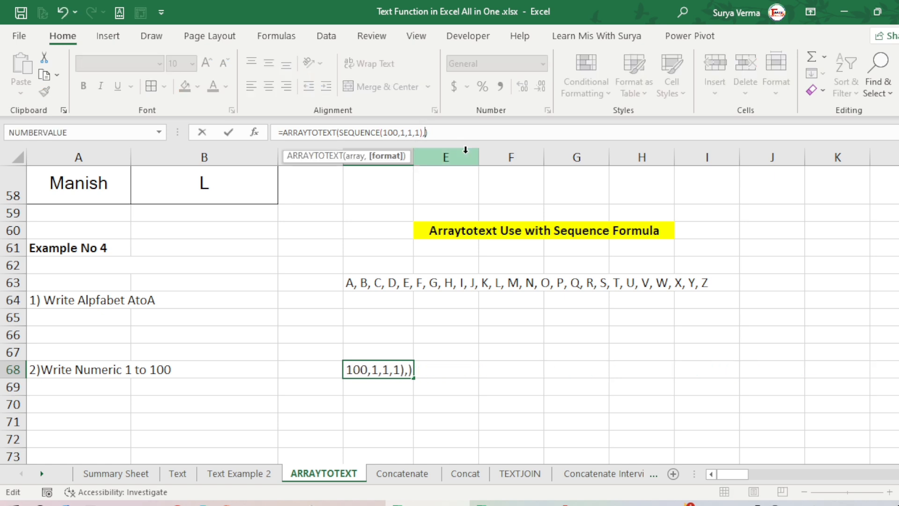
key("Return")
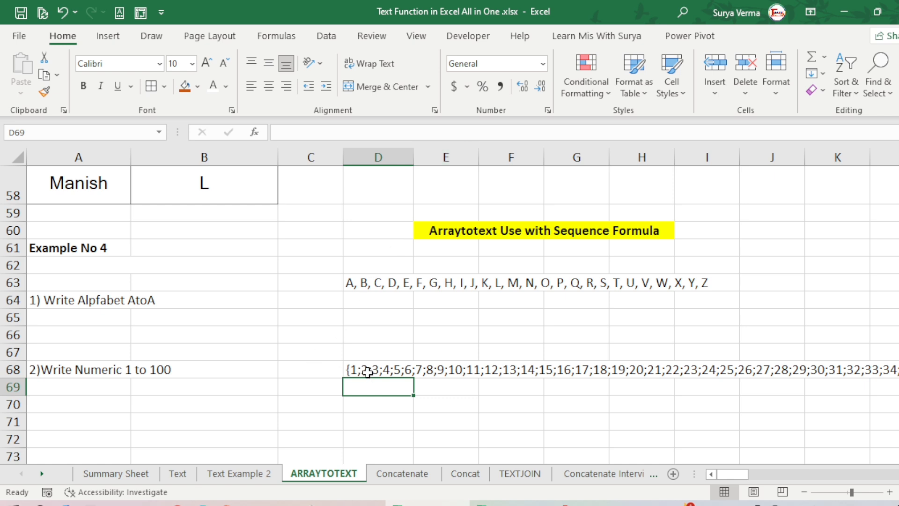
- Review the ARRAYTOTEXT formulas in cells D63 and D68 and the syntax notes above Example No 1
left_click(380, 284)
scroll(376, 287, "up", 2)
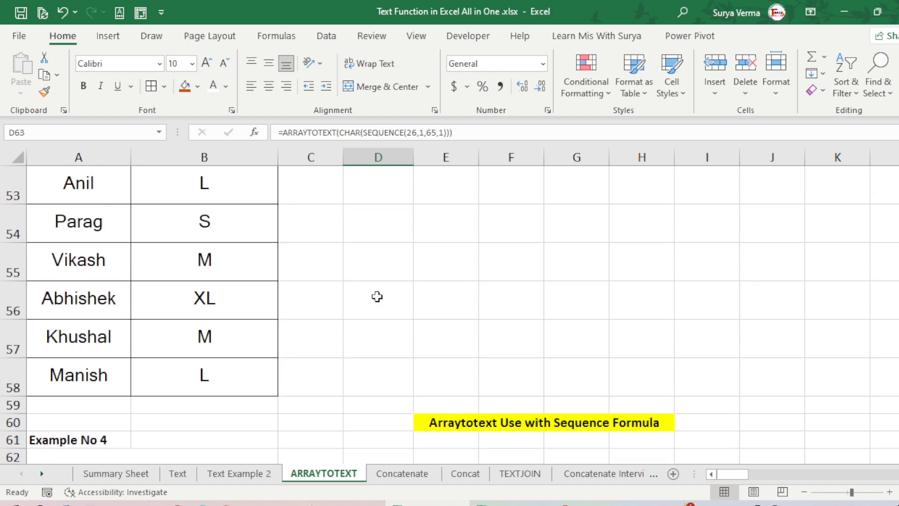
scroll(377, 296, "down", 2)
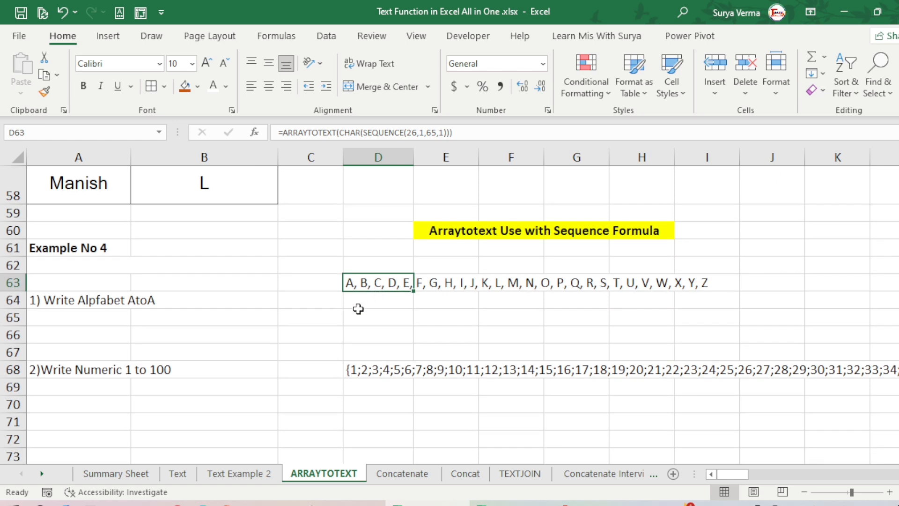
left_click(365, 372)
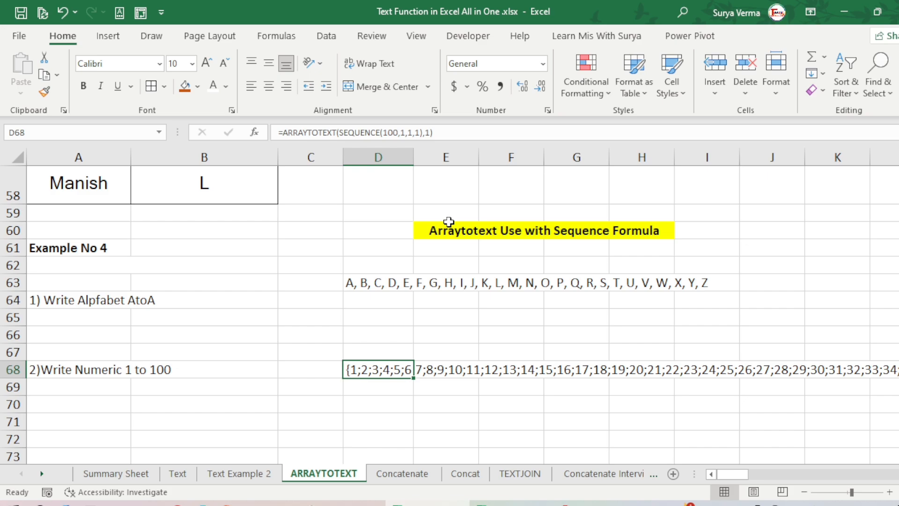
scroll(424, 253, "up", 20)
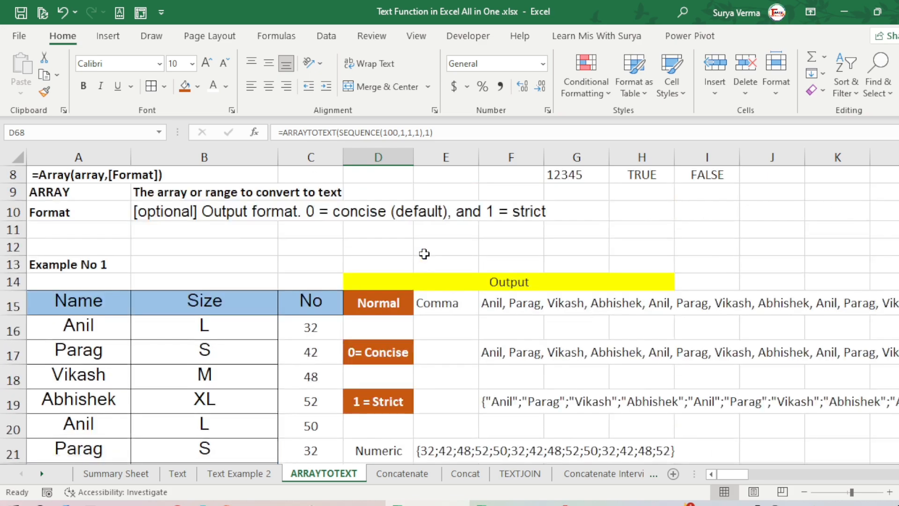